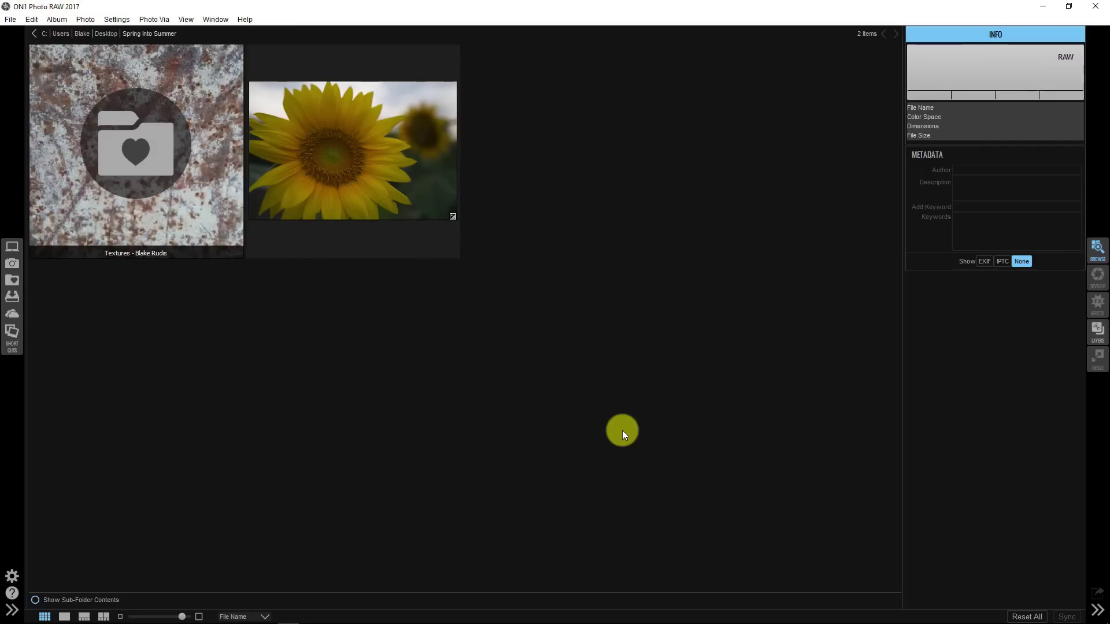
- Open the sunflower RAW photo in Develop and raise its exposure to 1.4
left_click(360, 165)
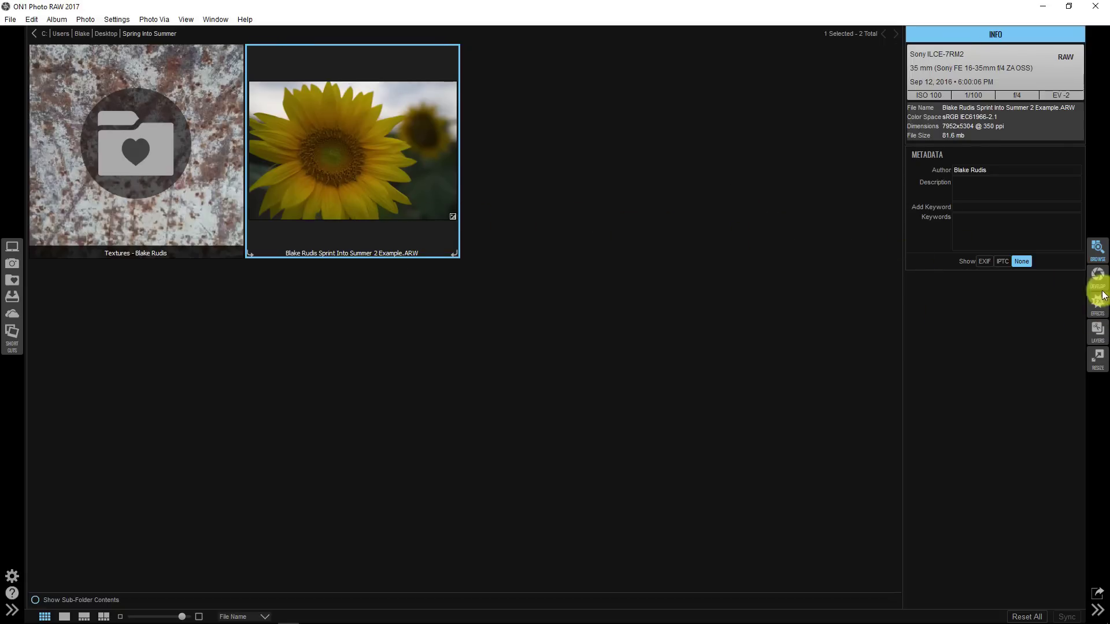
left_click(1098, 276)
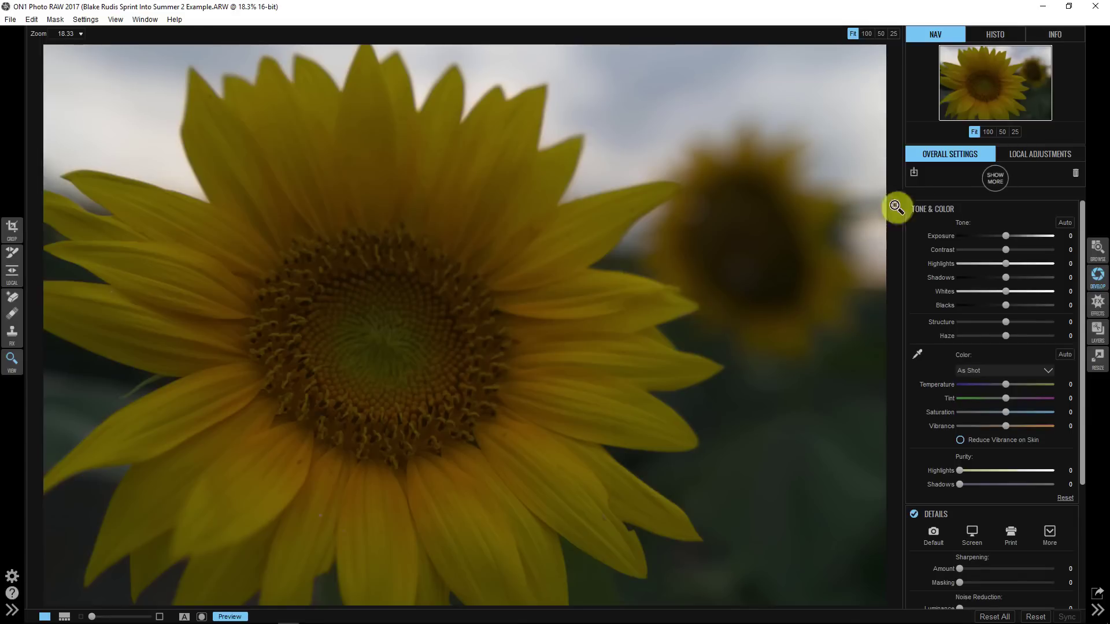
mouse_move(1008, 235)
left_mouse_down()
mouse_move(1019, 233)
mouse_move(1008, 244)
left_mouse_up()
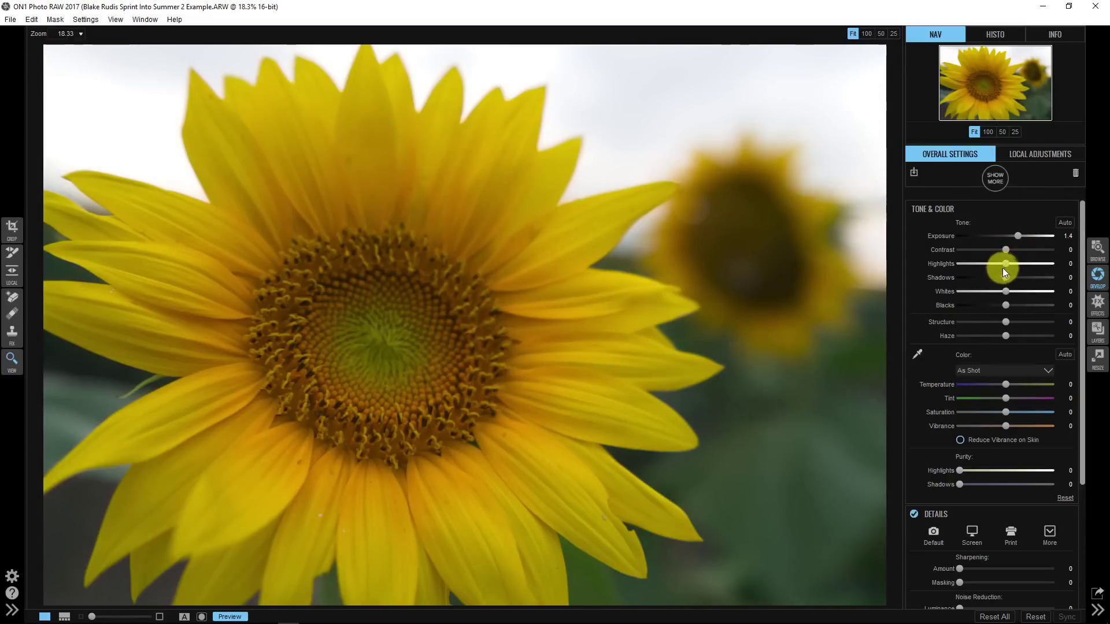
- Raise the photo's highlights to 17
left_click(1007, 263)
mouse_move(1007, 263)
left_mouse_down()
mouse_move(1021, 262)
mouse_move(929, 255)
mouse_move(1007, 263)
left_mouse_up()
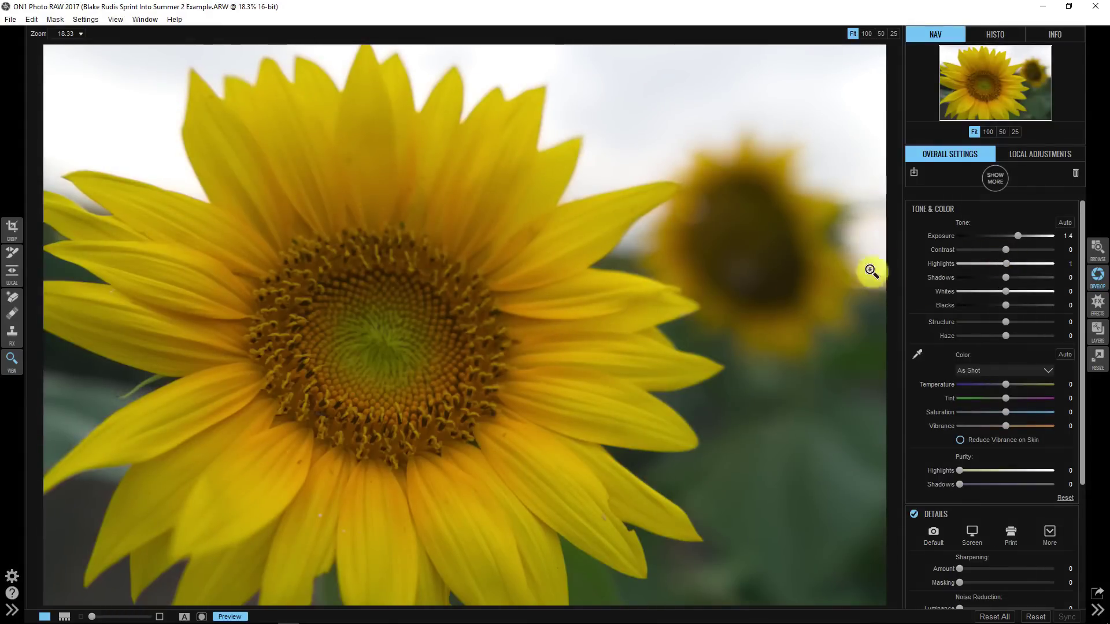
left_click(1009, 263)
left_click_drag(1010, 263, 1023, 266)
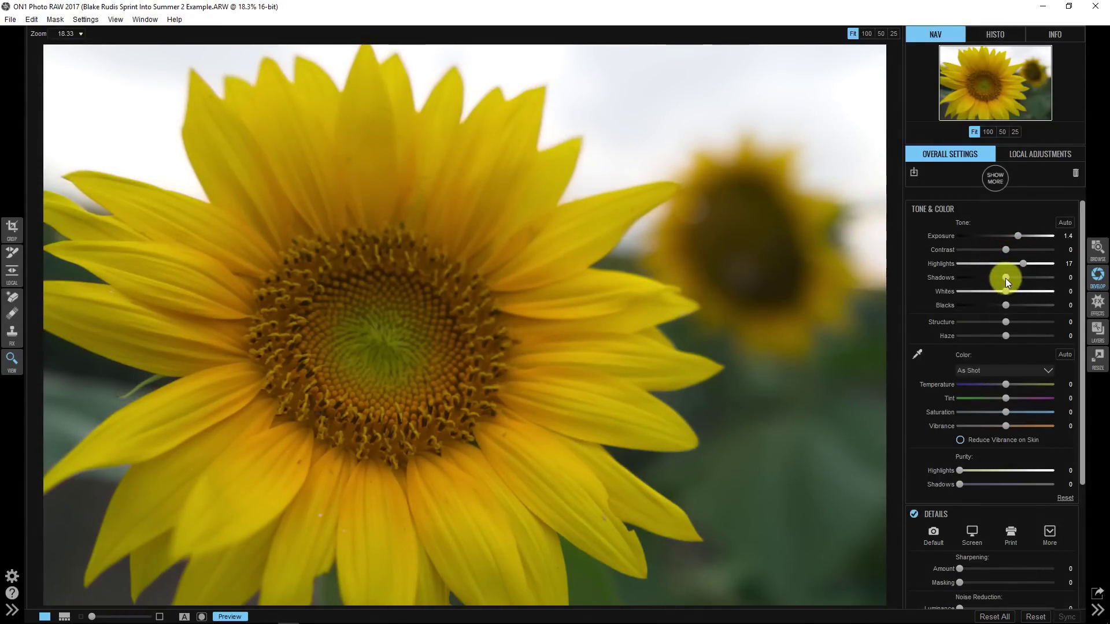
- Try lowering the shadows to -4 and set them back to 0
mouse_move(1005, 278)
left_mouse_down()
mouse_move(966, 270)
mouse_move(1025, 280)
mouse_move(1000, 272)
left_mouse_up()
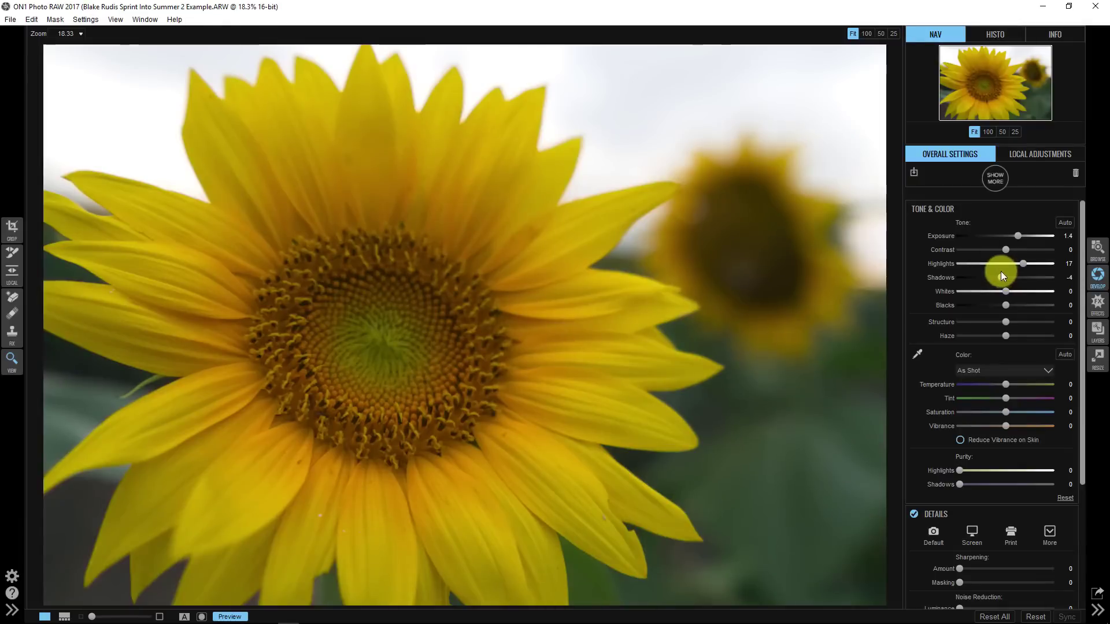
left_click(1068, 277)
type("0")
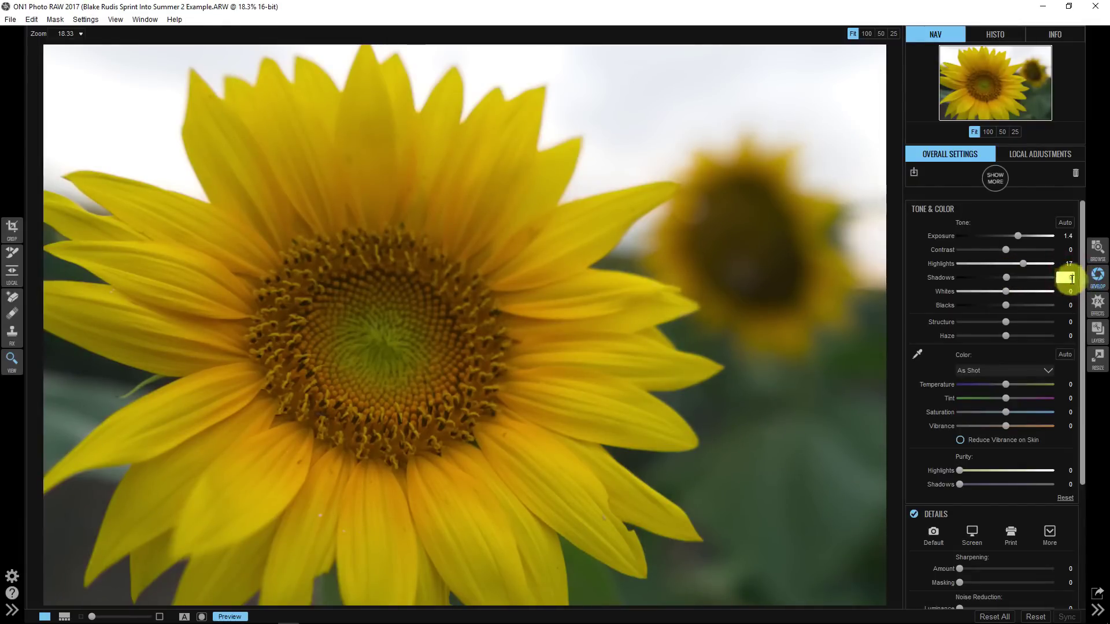
- Try the whites at both extremes and set them to 48
left_click_drag(1006, 291, 1040, 292)
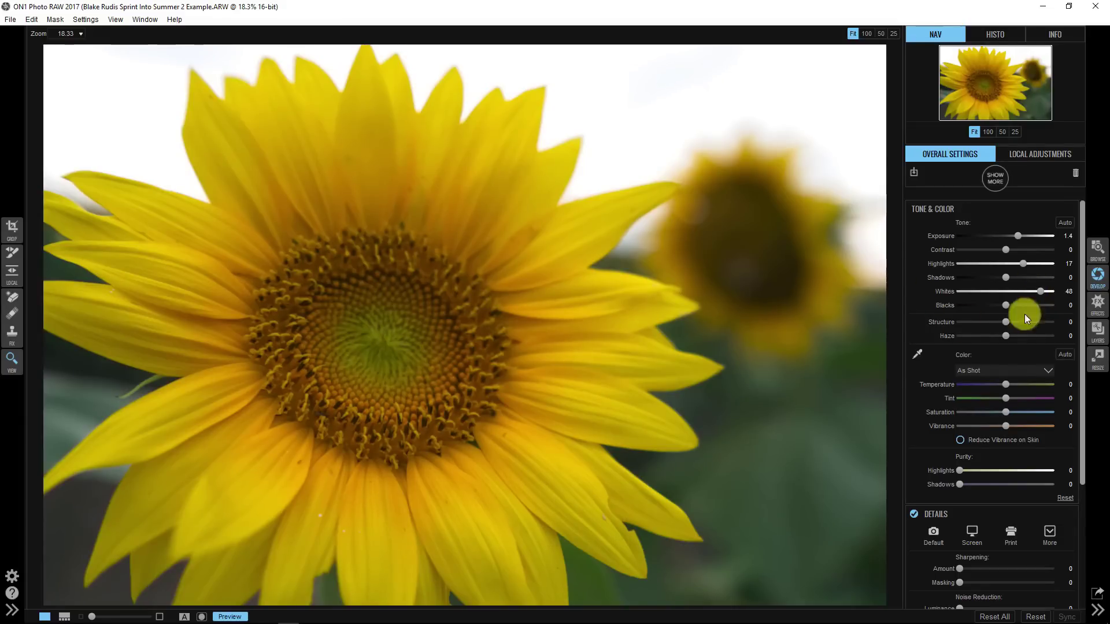
left_click_drag(1041, 290, 955, 277)
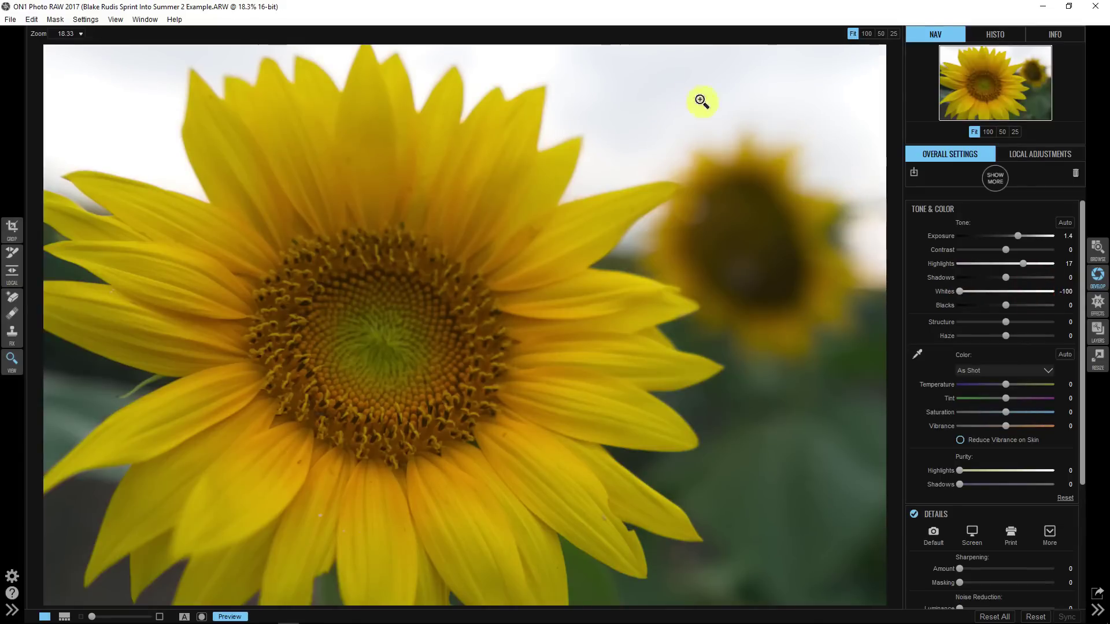
left_click_drag(961, 292, 1039, 291)
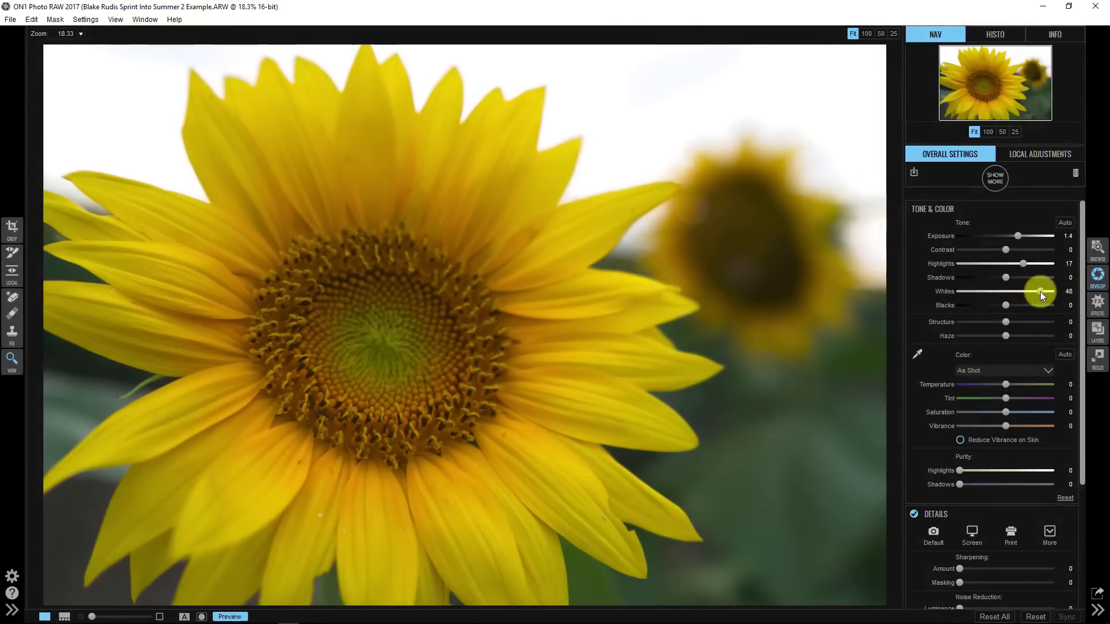
- Show the histogram and set contrast to -48, structure to 5 and haze to -20
left_click(1006, 36)
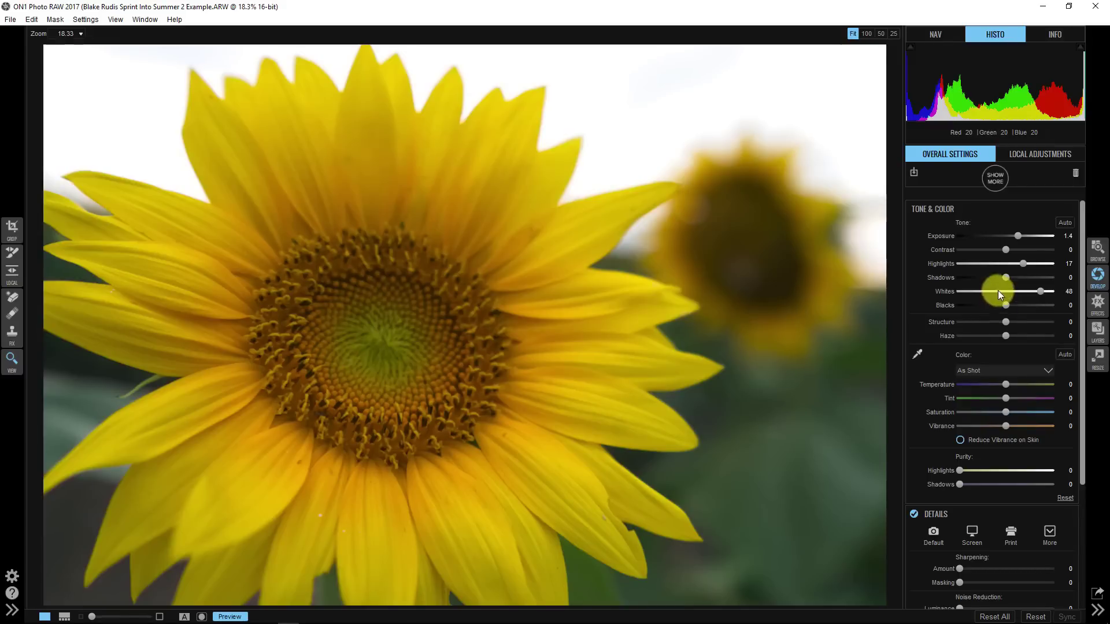
mouse_move(1007, 247)
left_mouse_down()
mouse_move(975, 257)
mouse_move(1001, 259)
mouse_move(967, 255)
mouse_move(1018, 255)
left_mouse_up()
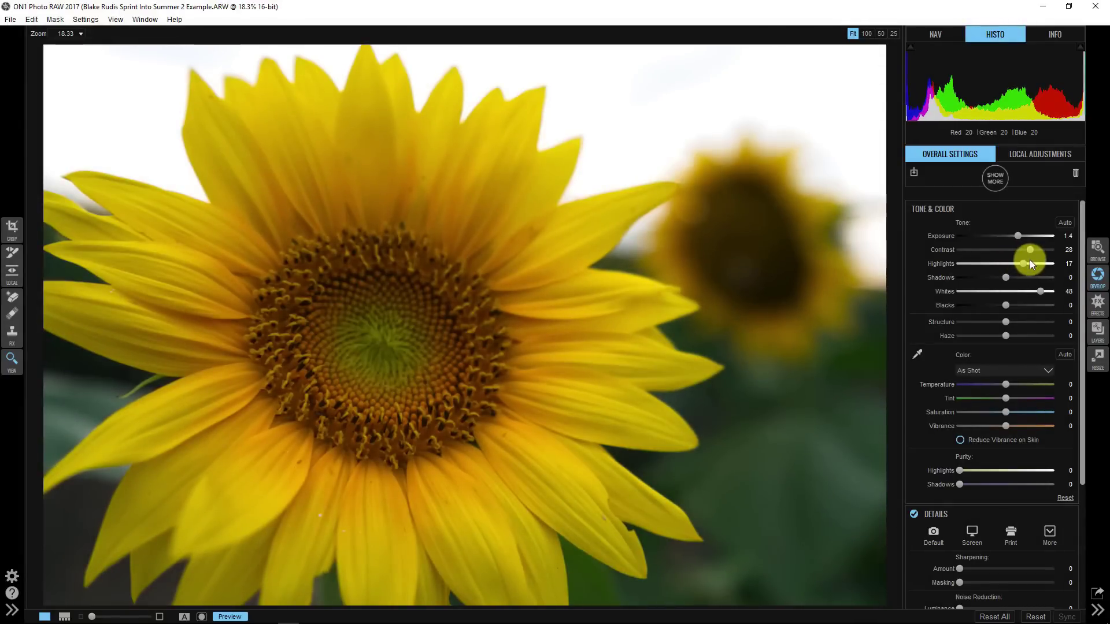
left_click(1012, 250)
left_click_drag(1004, 251, 973, 249)
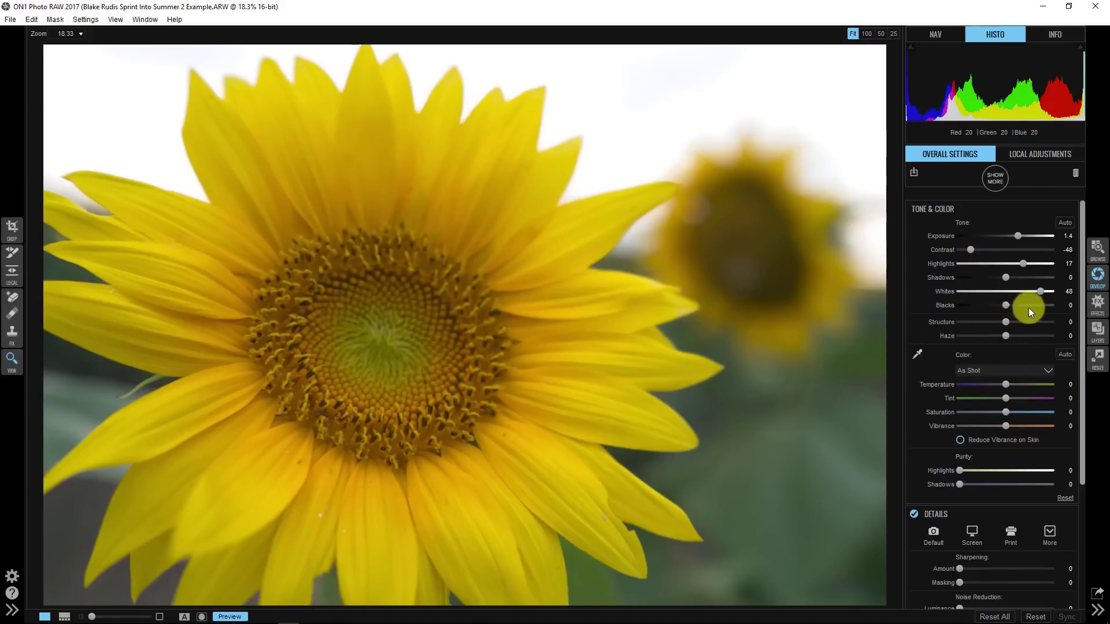
mouse_move(1016, 319)
left_mouse_down()
mouse_move(1048, 320)
mouse_move(985, 321)
mouse_move(1047, 318)
mouse_move(1022, 318)
left_mouse_up()
left_click_drag(1010, 325, 986, 331)
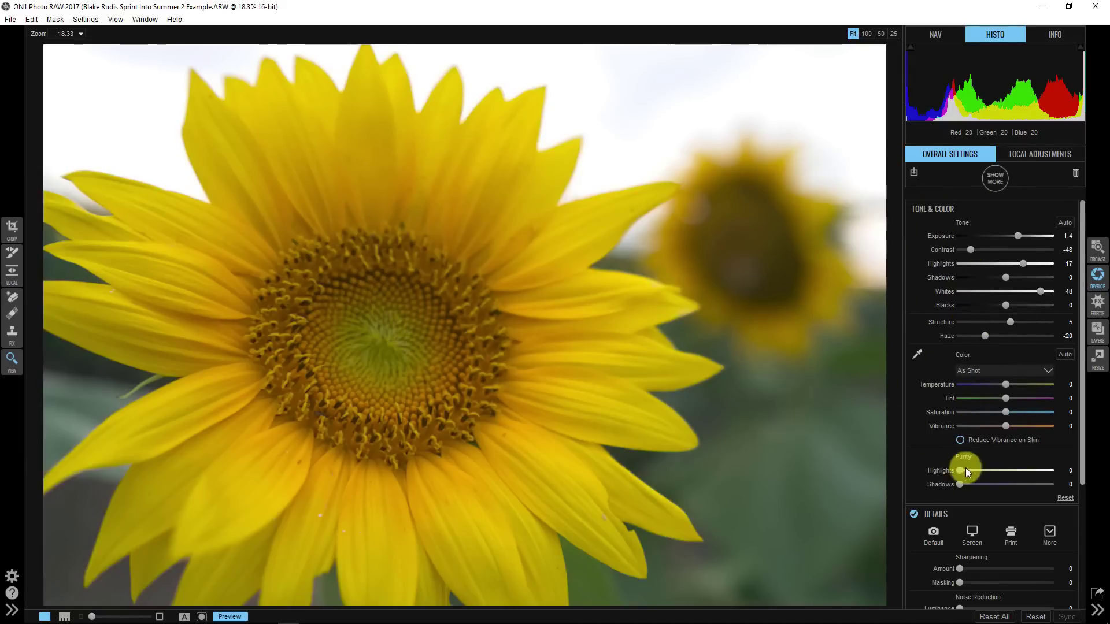
- Set the temperature to 9, tint to 20, saturation to 11 and vibrance to 16, and compare the result with the original
mouse_move(1004, 385)
left_mouse_down()
mouse_move(1027, 385)
mouse_move(986, 386)
mouse_move(1014, 387)
left_mouse_up()
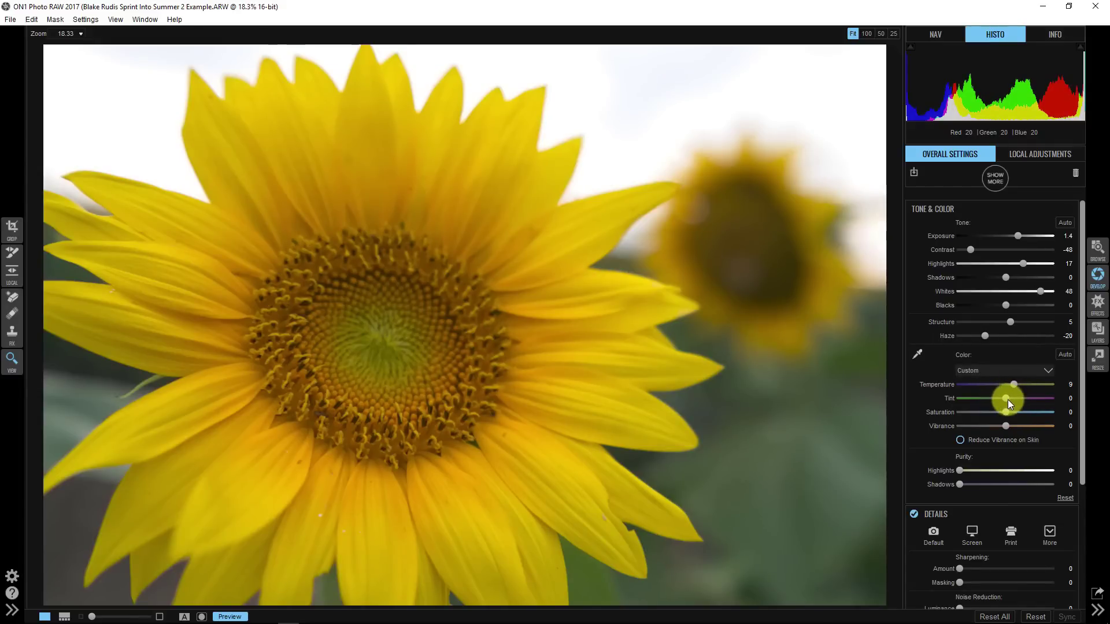
mouse_move(1010, 400)
left_mouse_down()
mouse_move(1049, 400)
mouse_move(999, 398)
mouse_move(1028, 399)
left_mouse_up()
left_click_drag(1018, 398, 1021, 424)
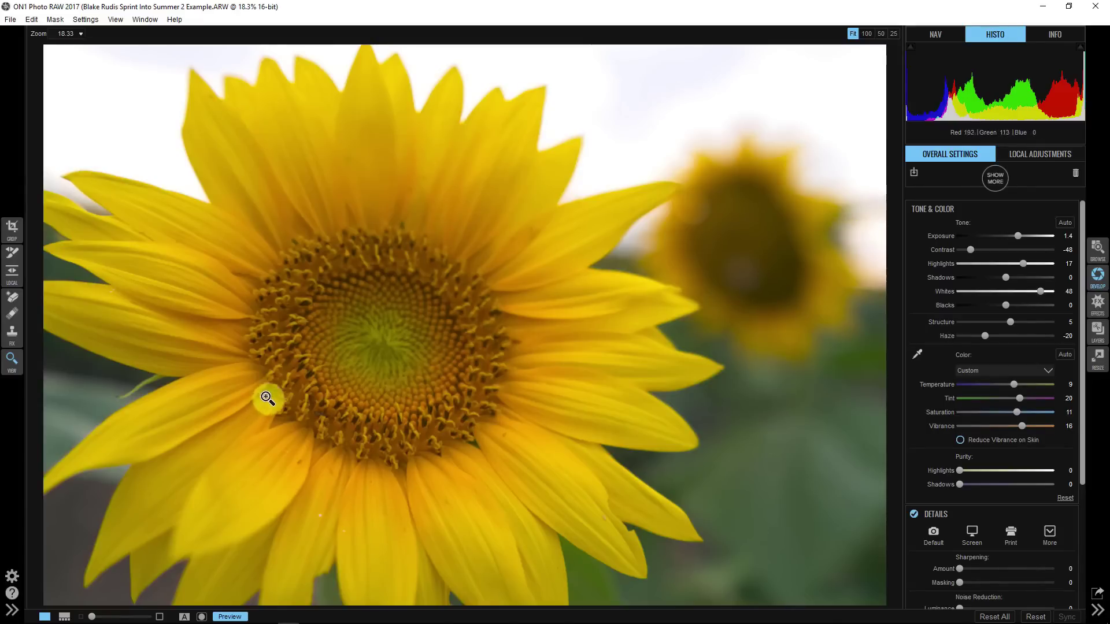
left_click(230, 618)
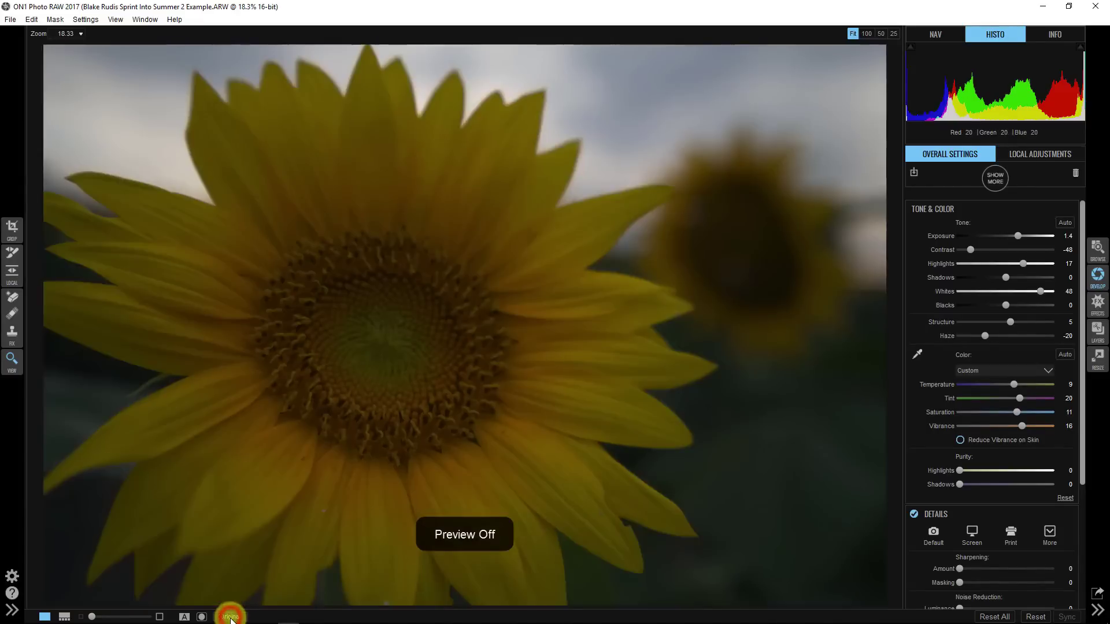
left_click(231, 618)
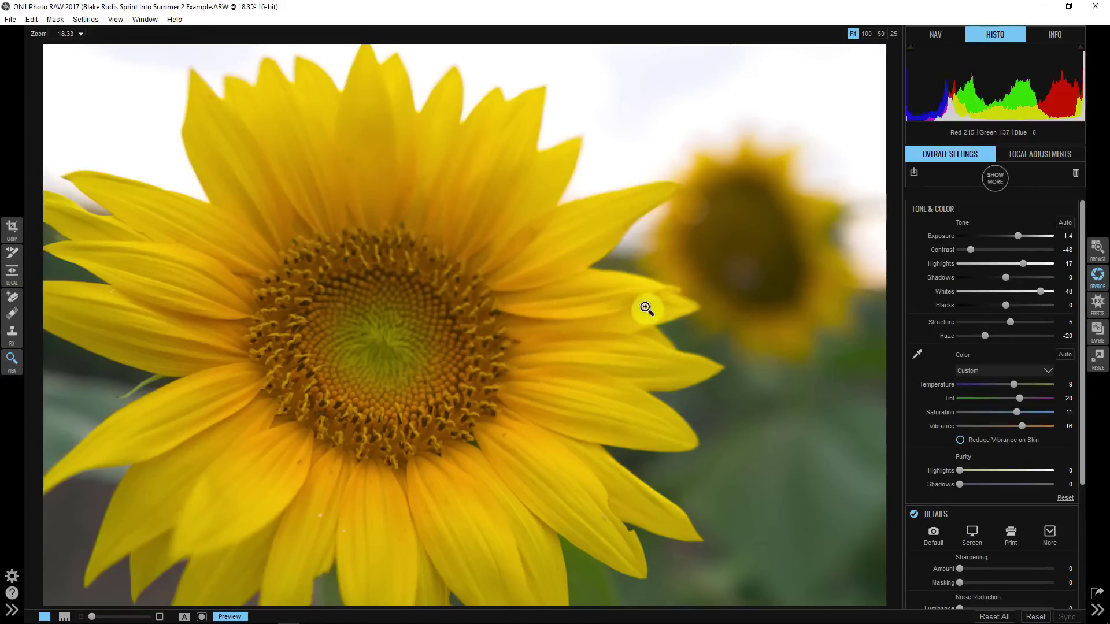
- Add an Antique filter with the Cool style in Effects, keeping its opacity at 100, and collapse its settings
left_click(1098, 305)
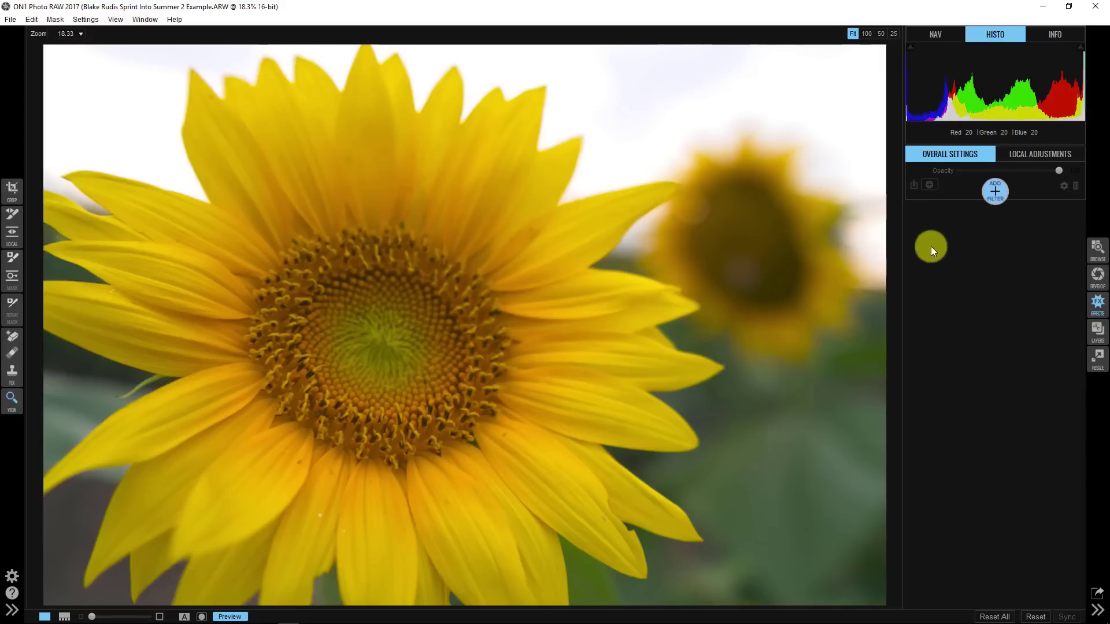
left_click(995, 192)
left_click(942, 214)
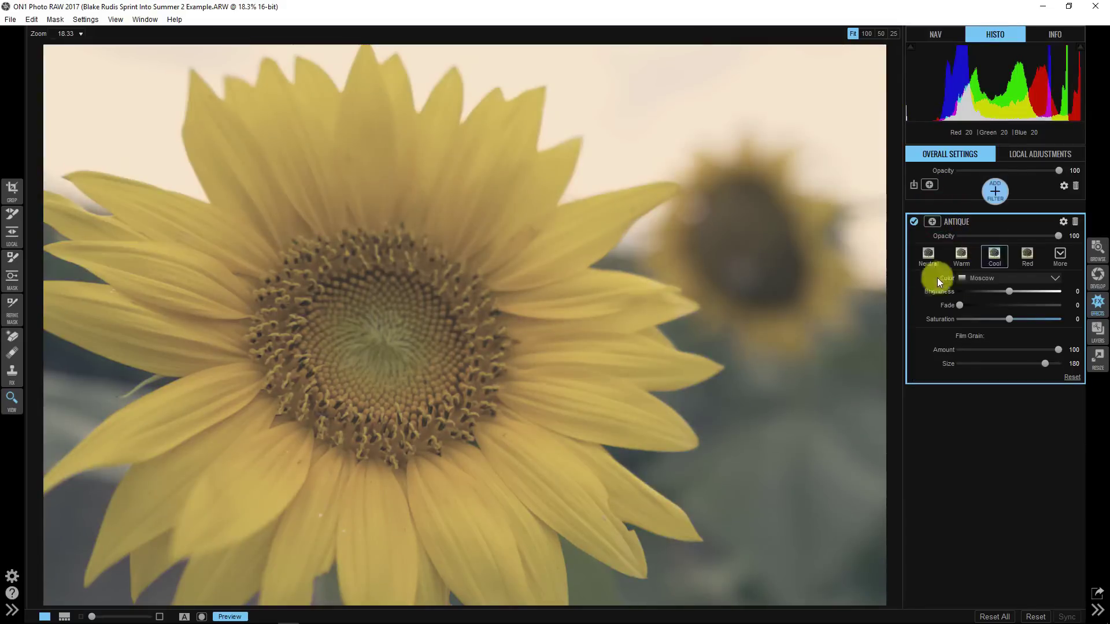
left_click(997, 256)
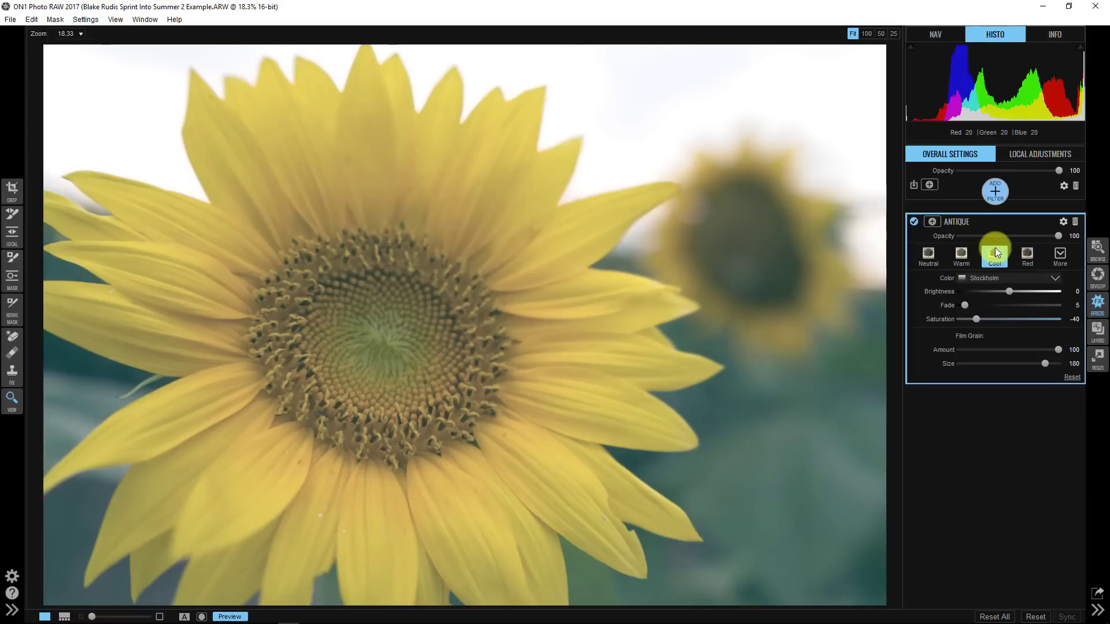
left_click(916, 221)
left_click(916, 221)
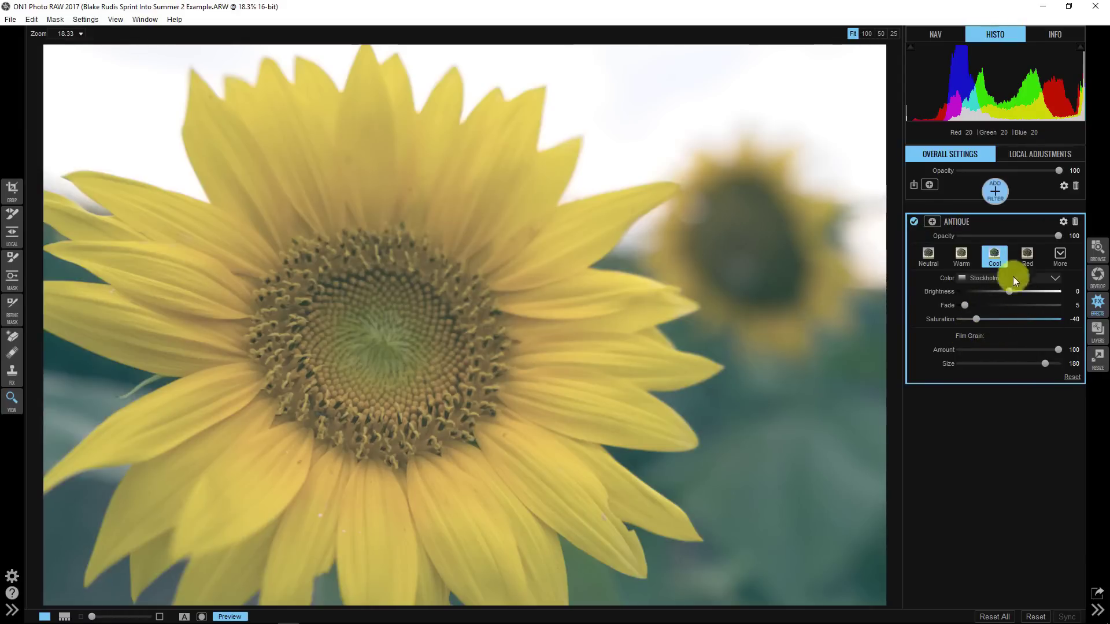
left_click(1017, 237)
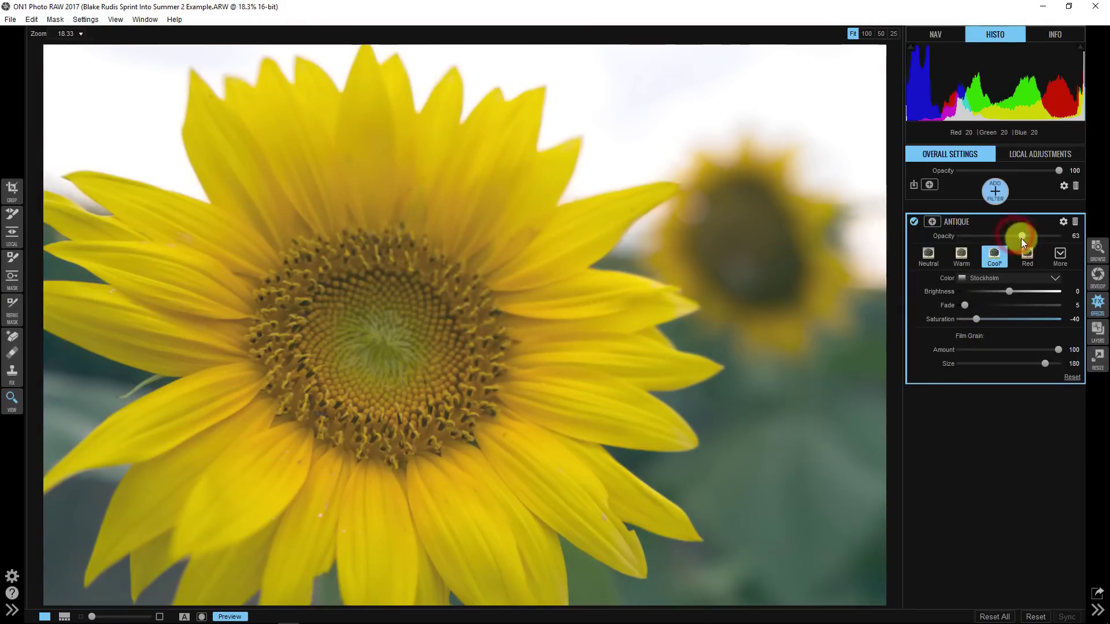
left_click_drag(1021, 234, 1062, 242)
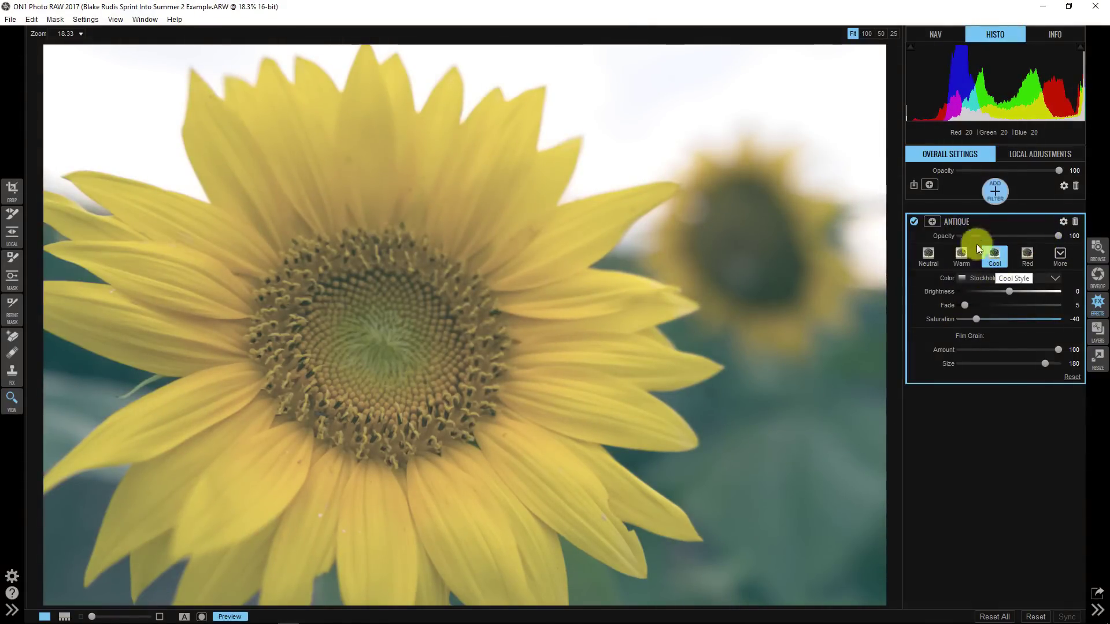
left_click(951, 221)
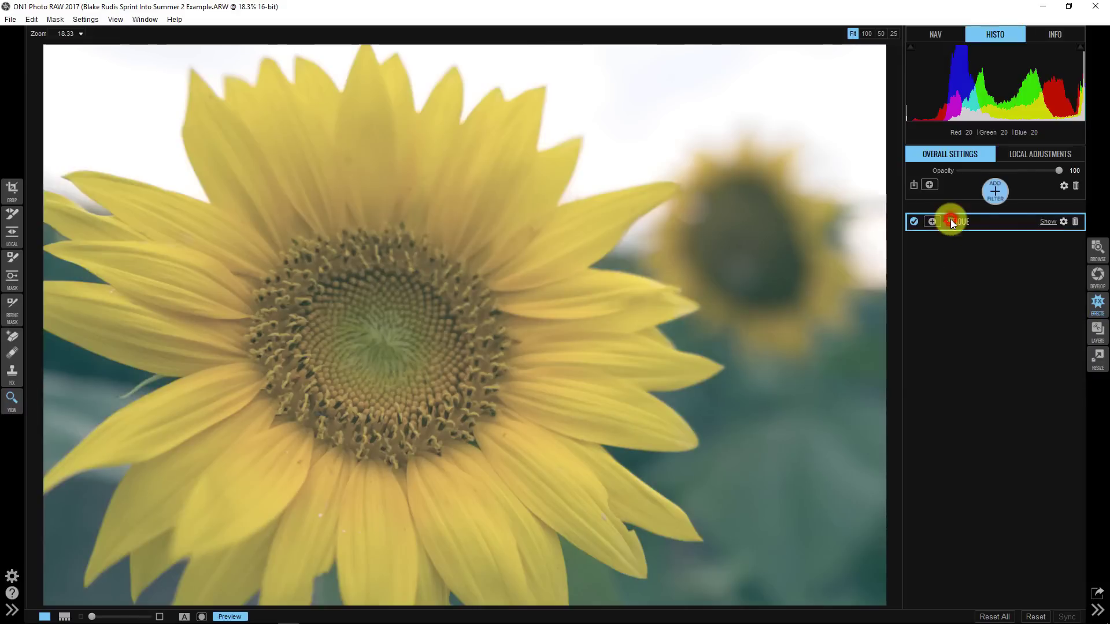
- Add a Textures filter above the Antique filter
left_click(995, 191)
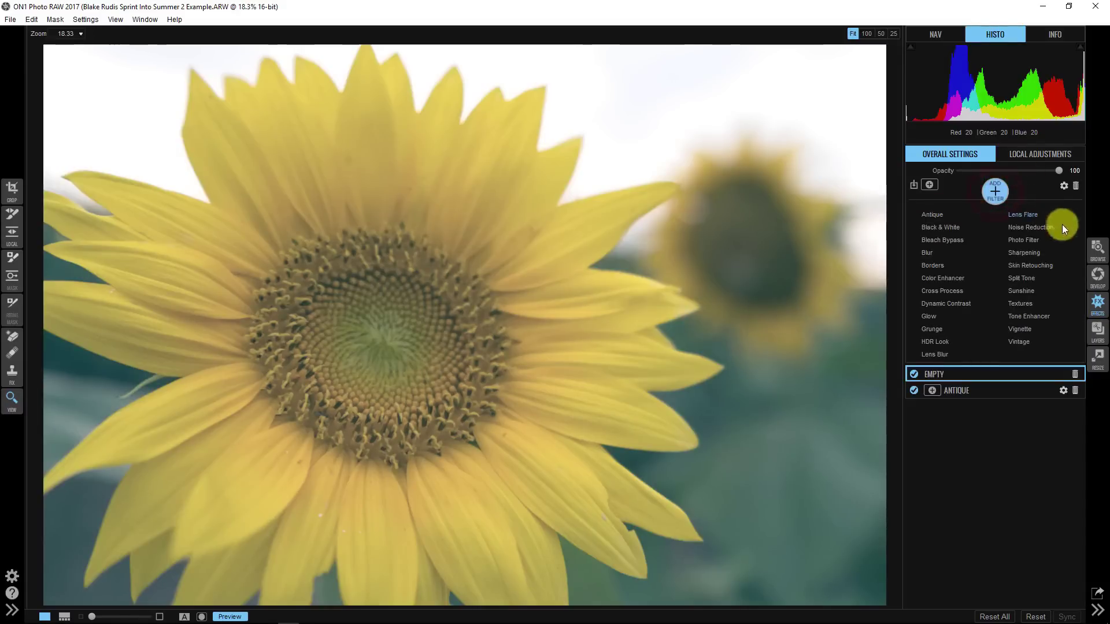
left_click(1018, 304)
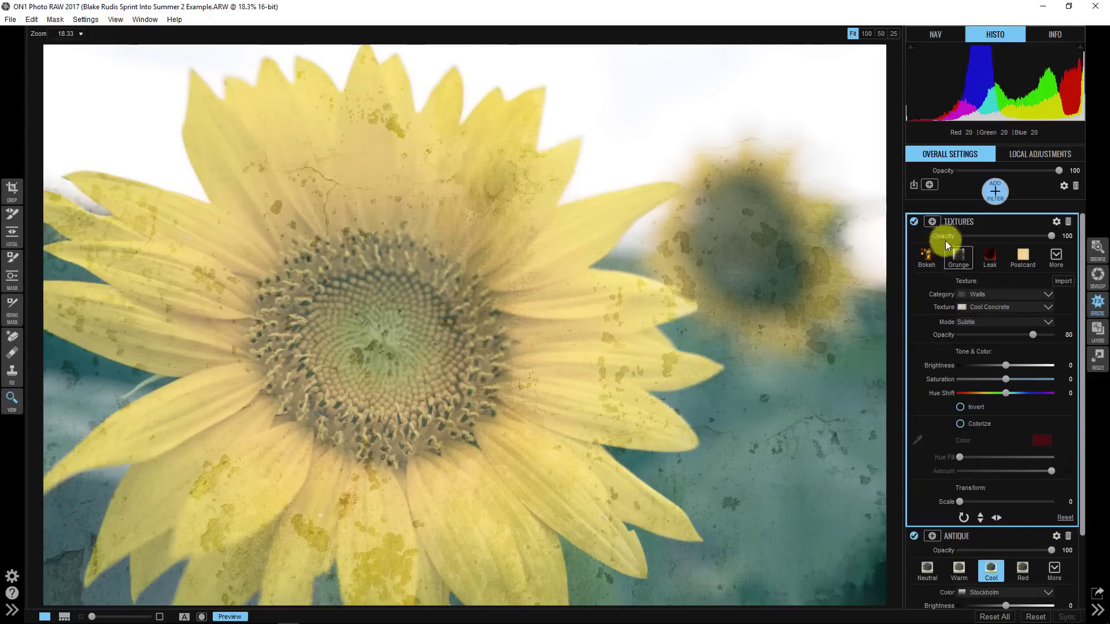
- Try the Bokeh, Grunge, Leak and Postcard presets of the Textures filter and reset it to its defaults
left_click(926, 261)
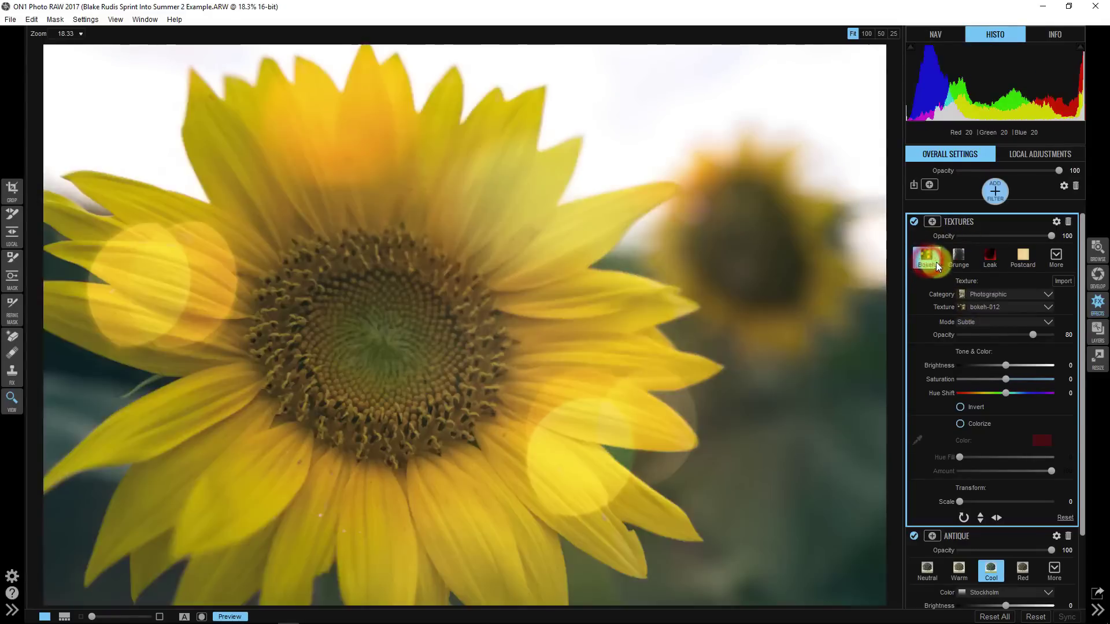
left_click(960, 259)
left_click(988, 259)
left_click(1020, 259)
left_click(960, 258)
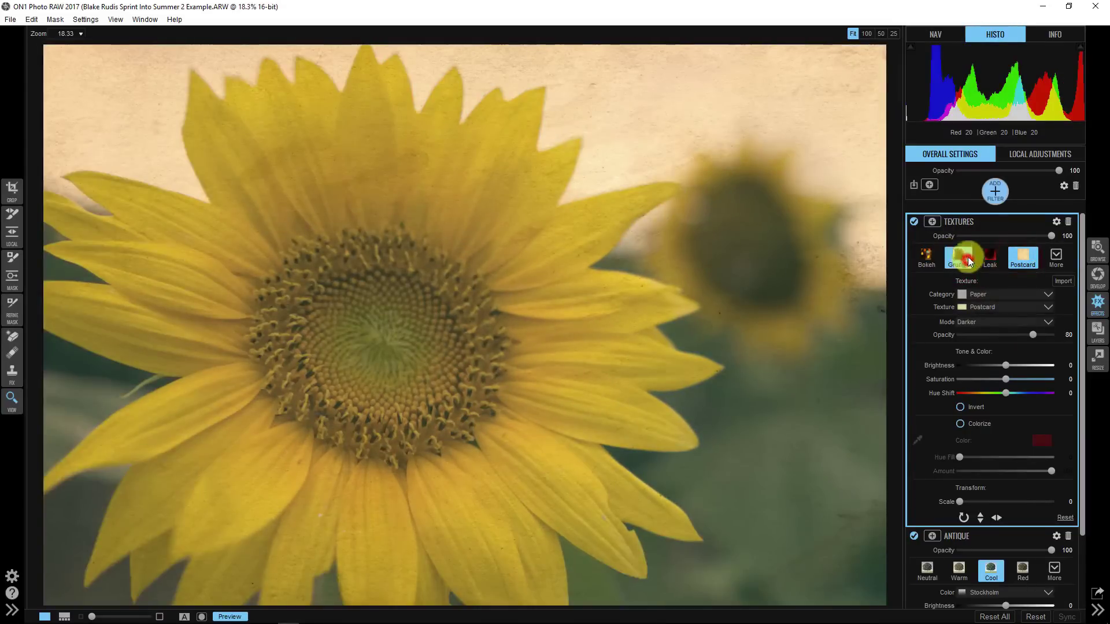
left_click(927, 258)
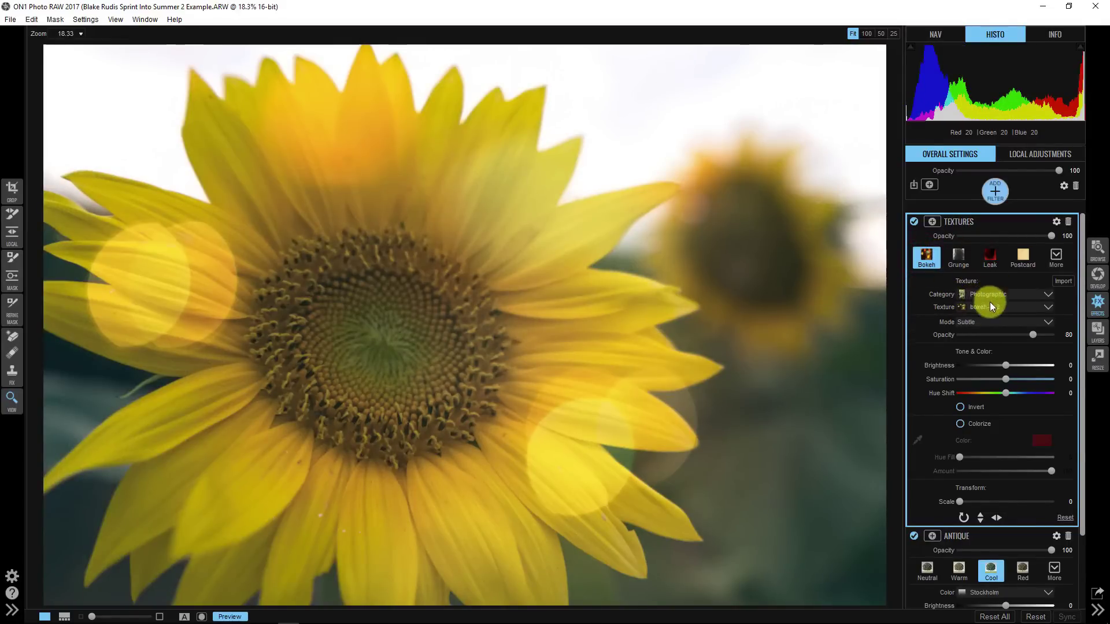
left_click(1065, 517)
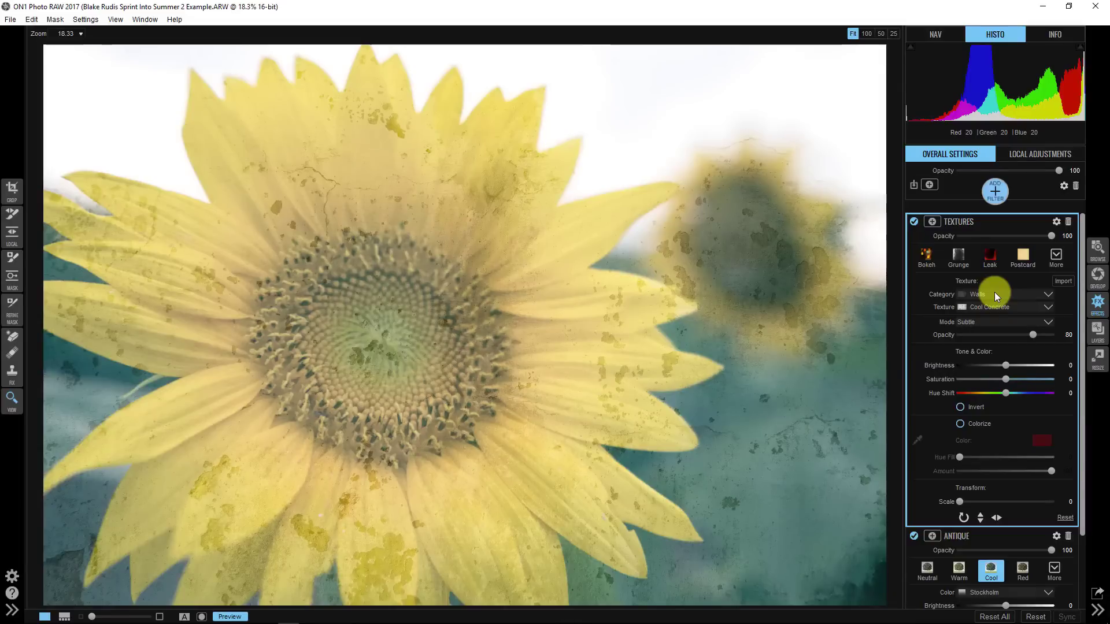
- Apply the texture Rudis (2) from the custom category Summer - Rudis to the Textures filter
scroll(1014, 320, "down", 5)
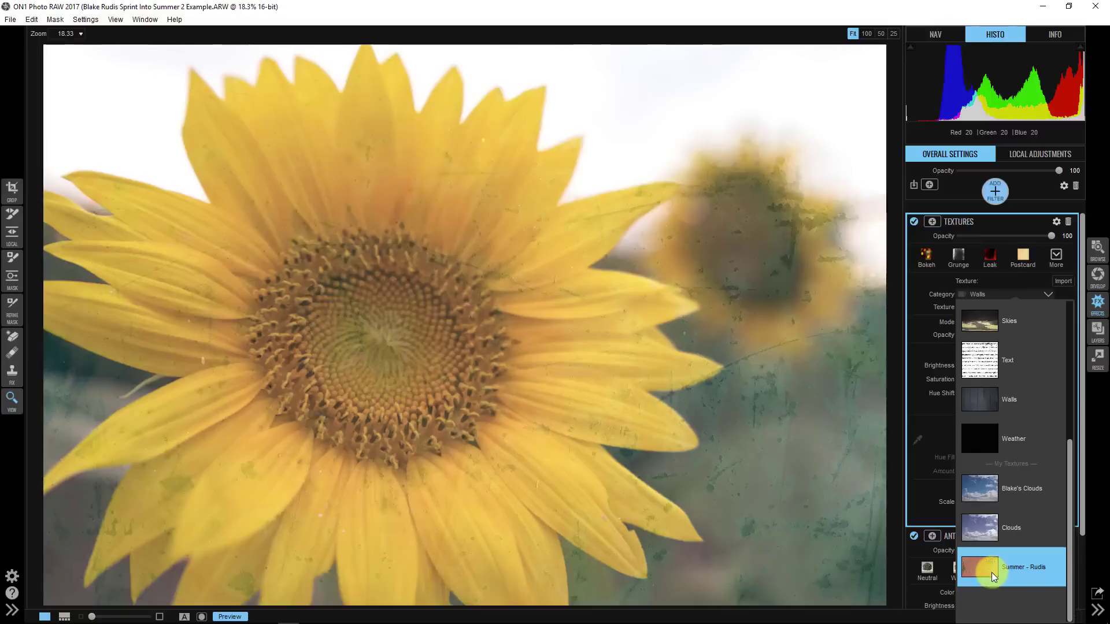
left_click(991, 573)
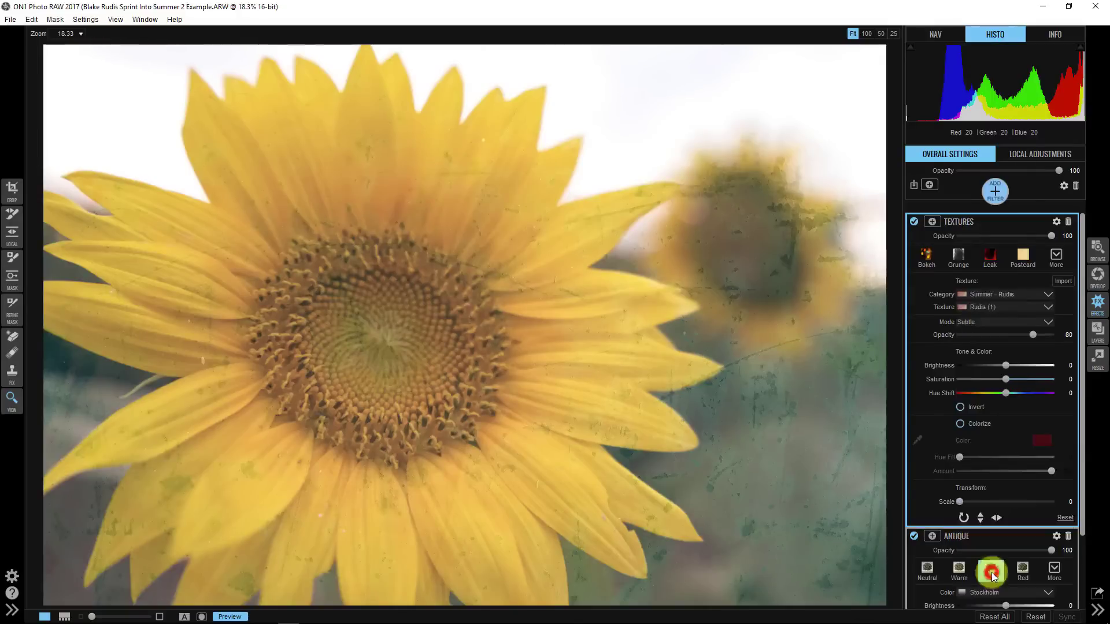
left_click(960, 309)
left_click(981, 377)
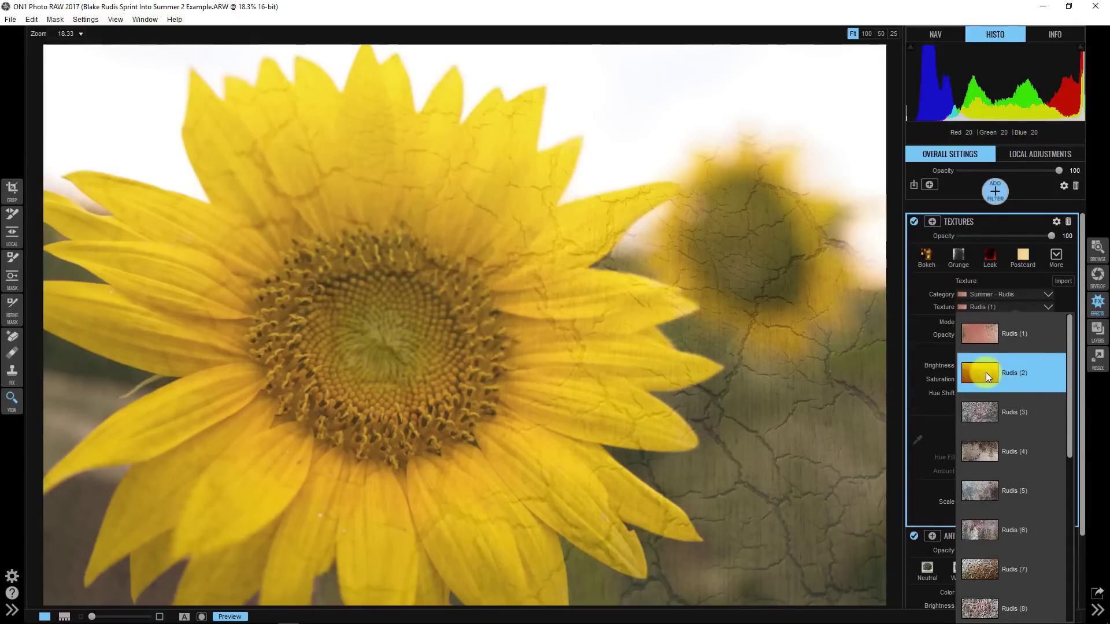
left_click(986, 372)
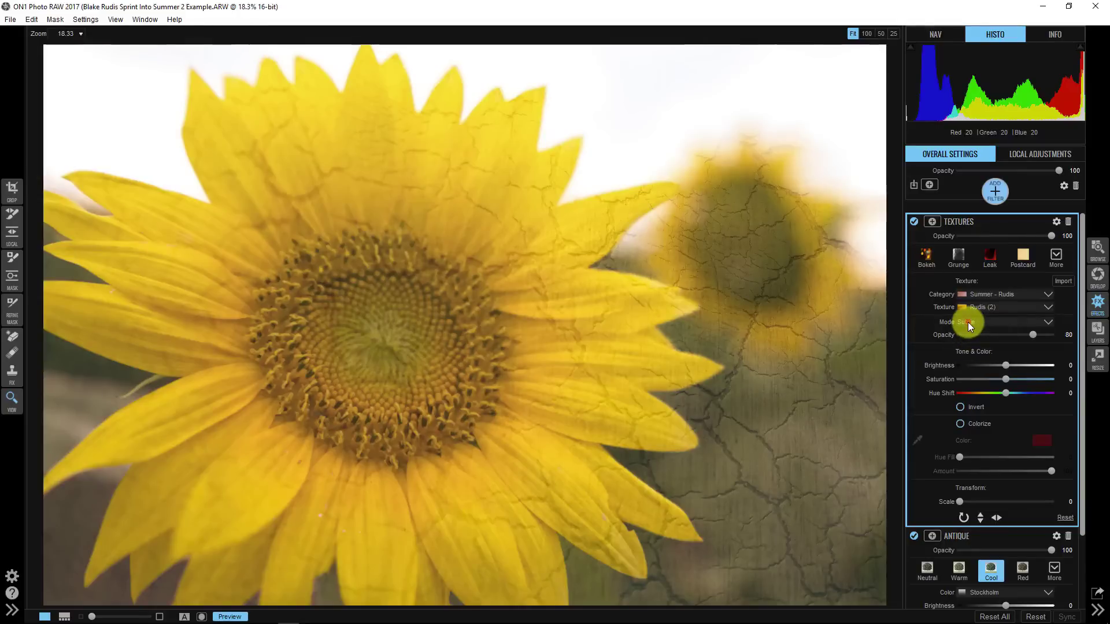
- Keep the texture in Subtle mode with brightness 6 and compare the photo with the Antique filter off and on
left_click(968, 321)
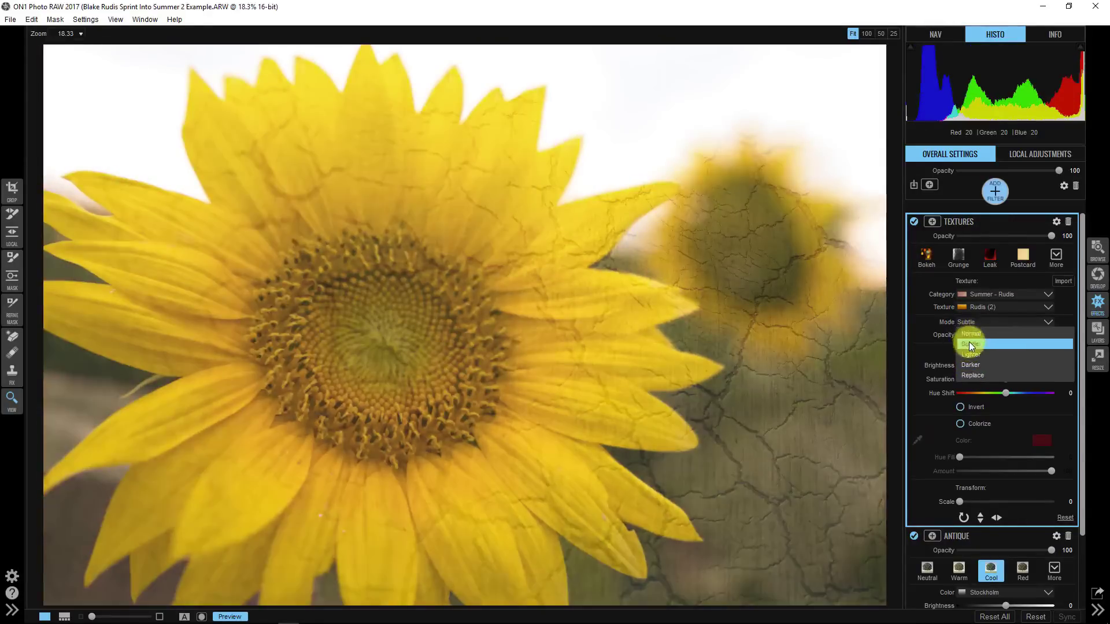
left_click(970, 344)
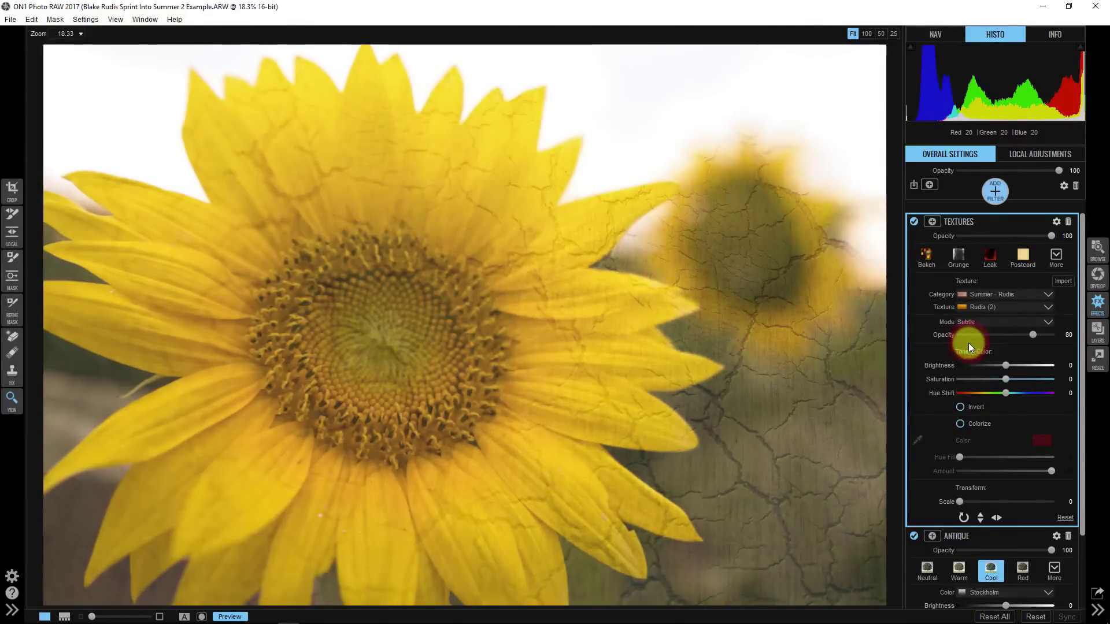
mouse_move(1005, 365)
left_mouse_down()
mouse_move(1038, 367)
mouse_move(937, 364)
mouse_move(1032, 361)
mouse_move(988, 371)
mouse_move(1024, 367)
mouse_move(1012, 366)
left_mouse_up()
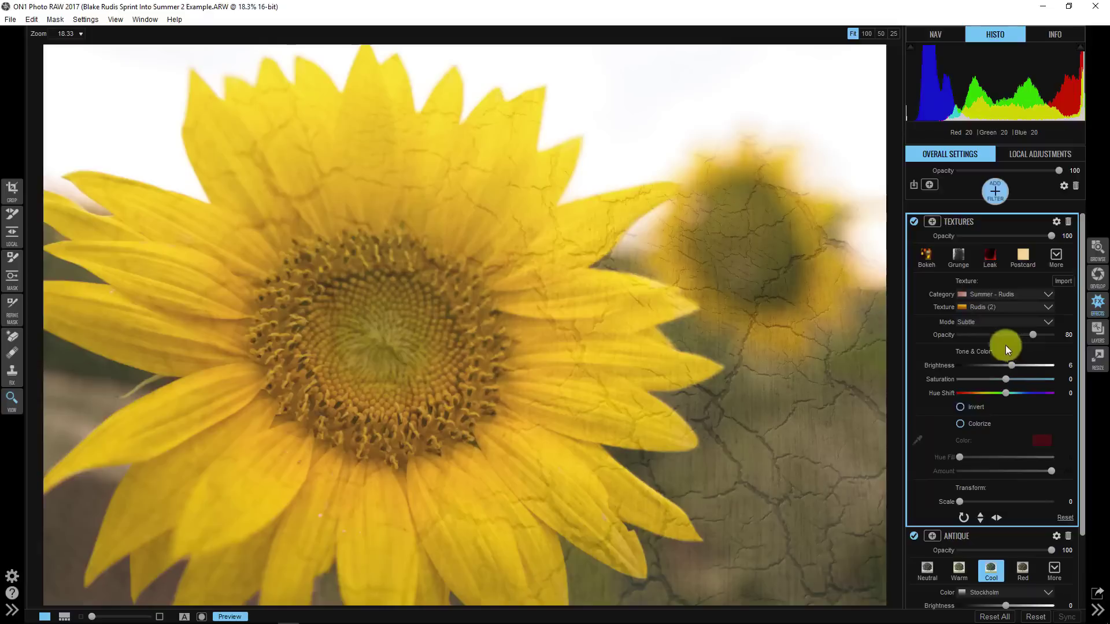
left_click(914, 536)
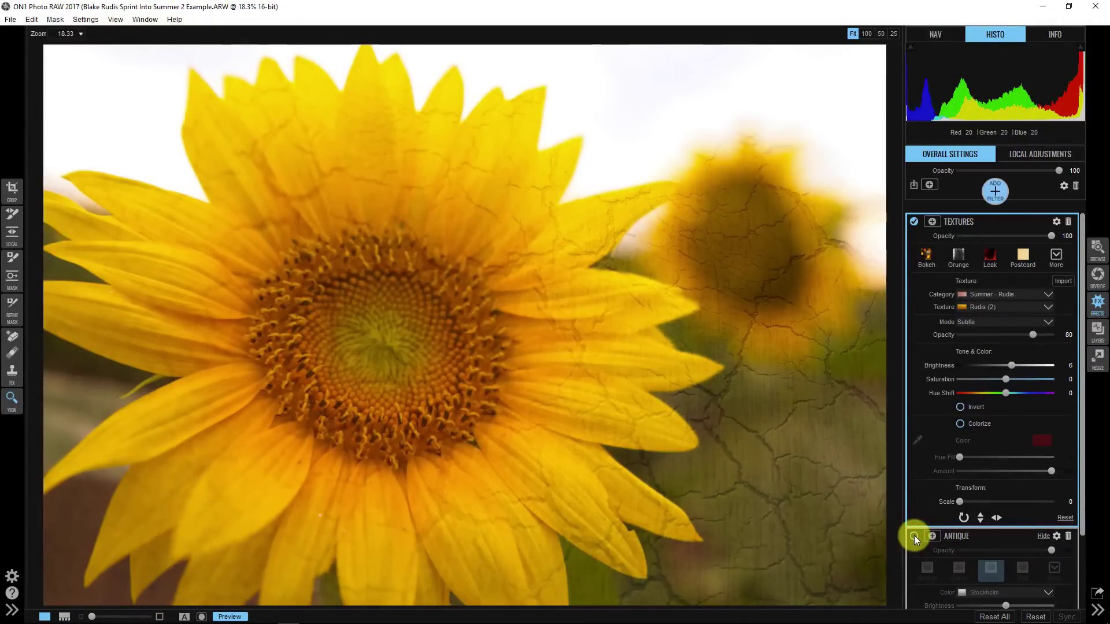
left_click(914, 536)
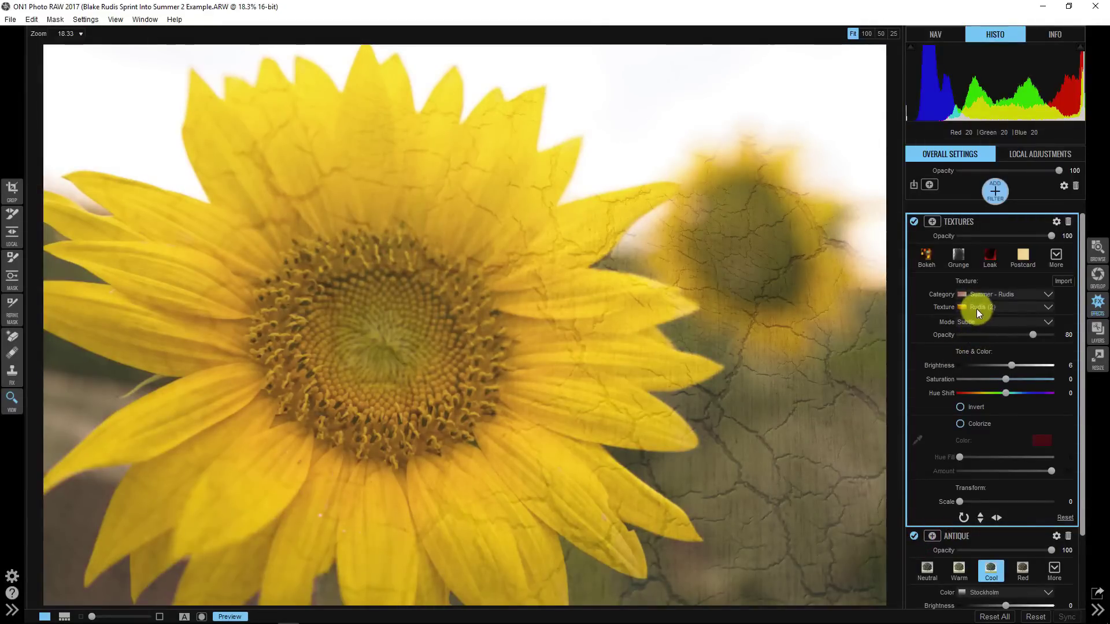
- Set the texture's saturation to -100 and its hue shift to 13
left_click_drag(1003, 380, 968, 379)
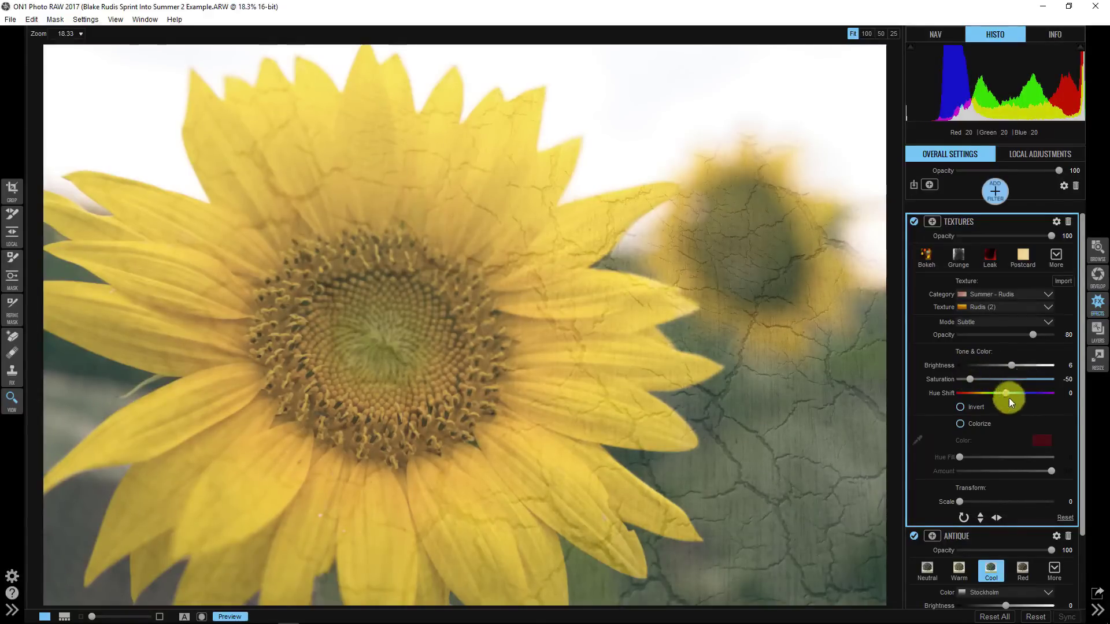
left_click_drag(1004, 393, 935, 376)
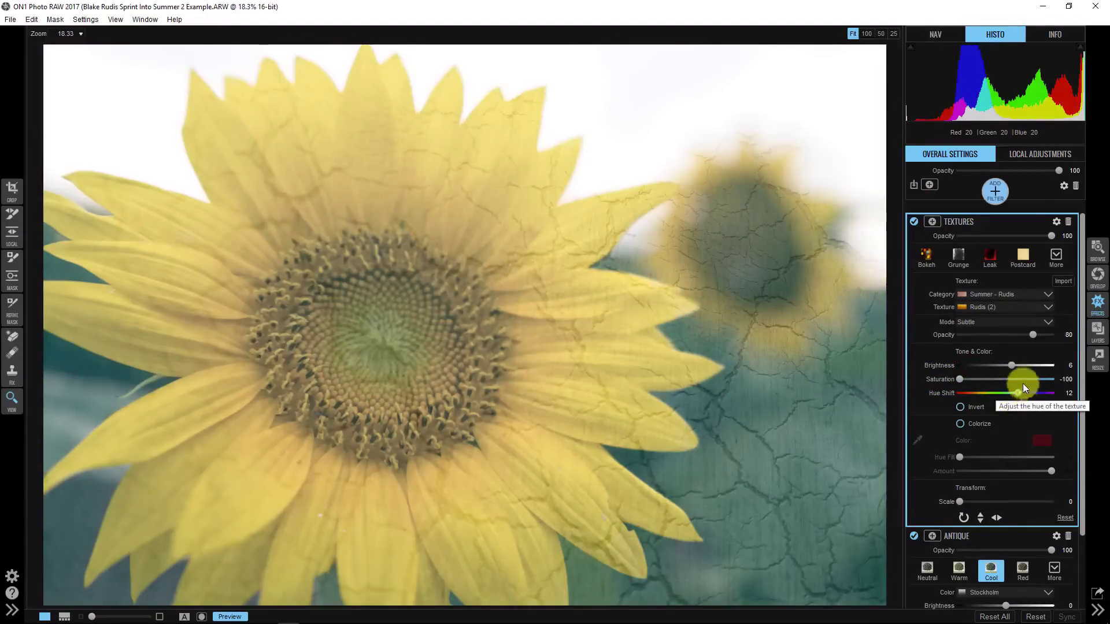
mouse_move(1018, 394)
left_mouse_down()
mouse_move(966, 394)
mouse_move(1032, 395)
mouse_move(1018, 396)
left_mouse_up()
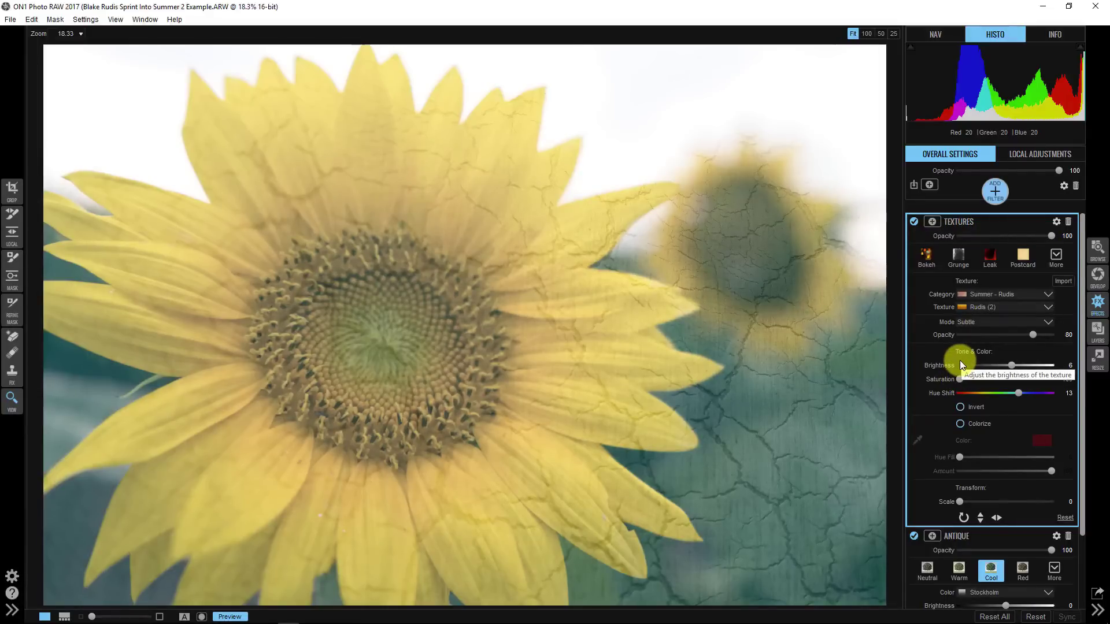
- Invert the Rudis (2) texture, comparing the photo with and without the inversion
left_click(961, 407)
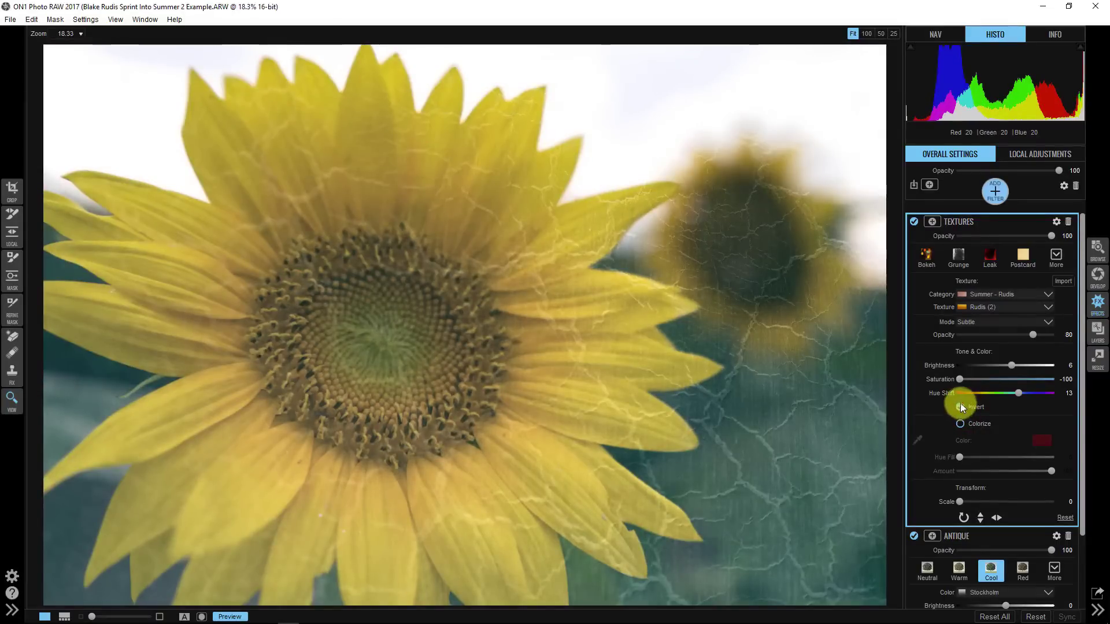
left_click(961, 407)
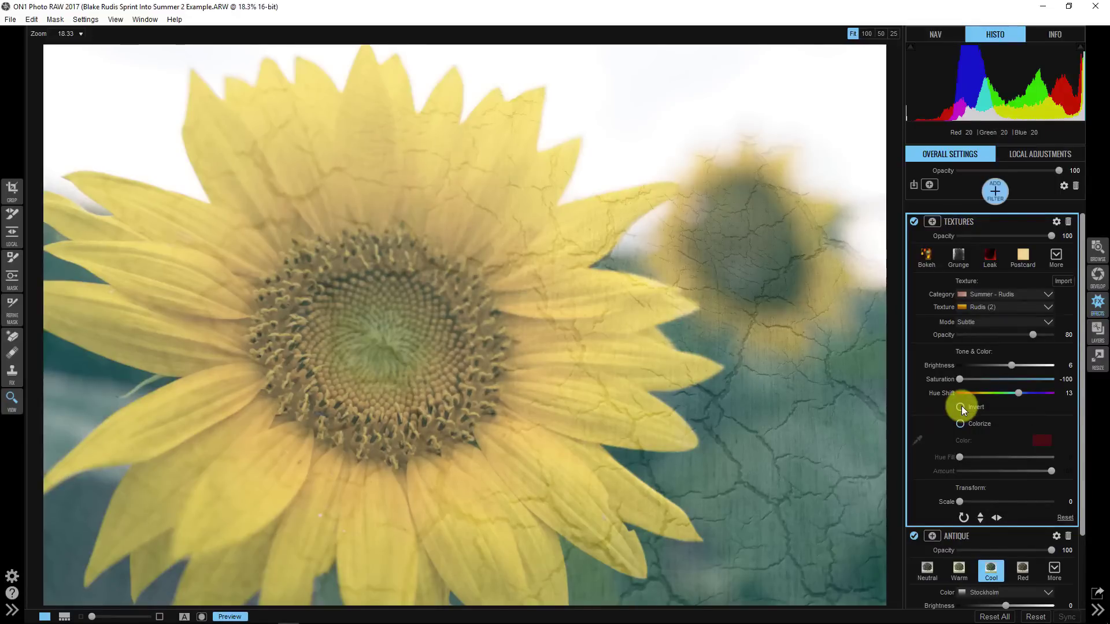
left_click(961, 406)
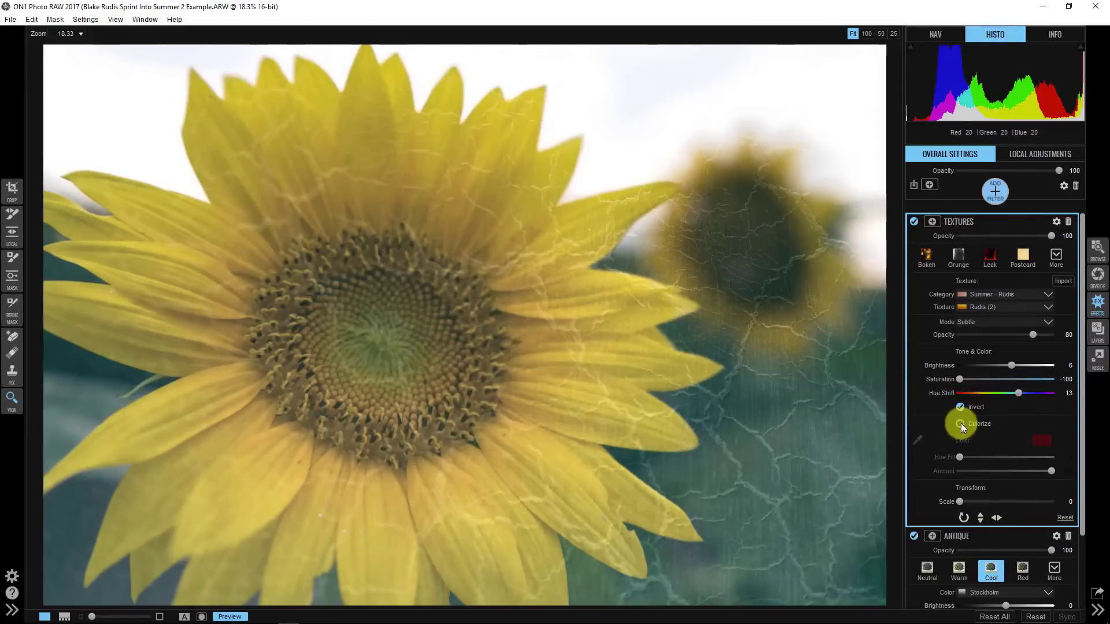
- Colorize the texture with a hue fill of 65 and an amount of 28
left_click(960, 424)
left_click(960, 424)
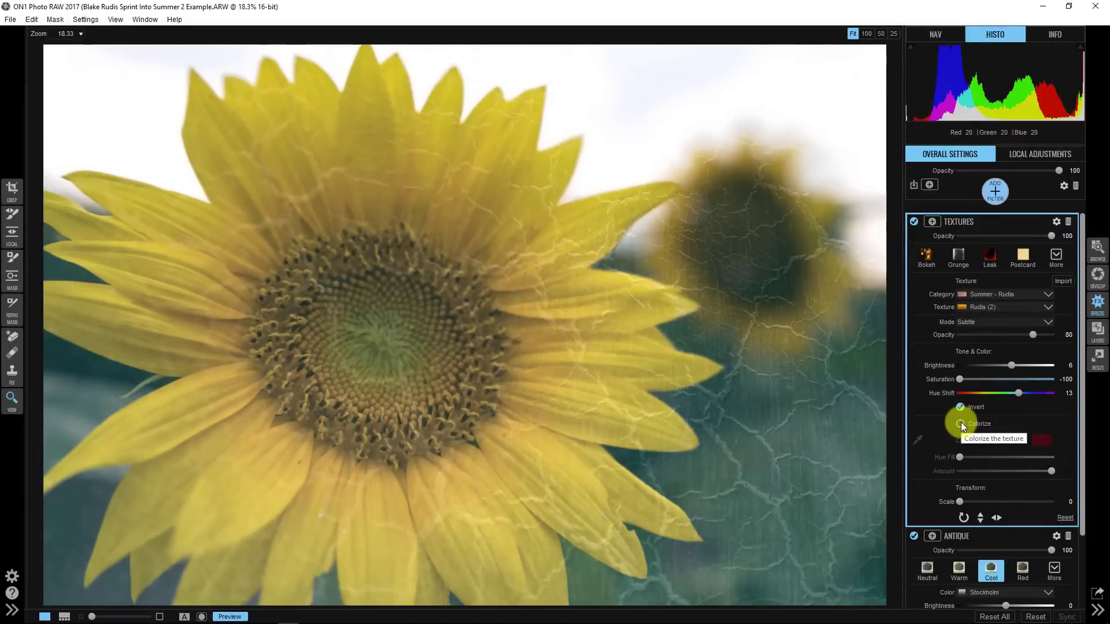
left_click(961, 424)
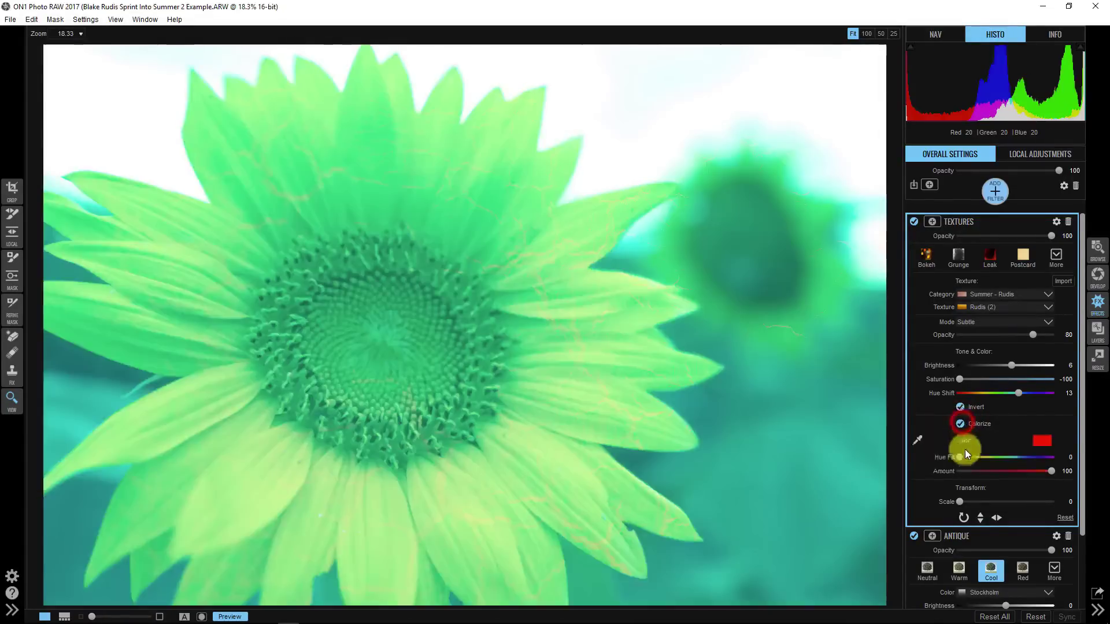
left_click_drag(961, 457, 973, 460)
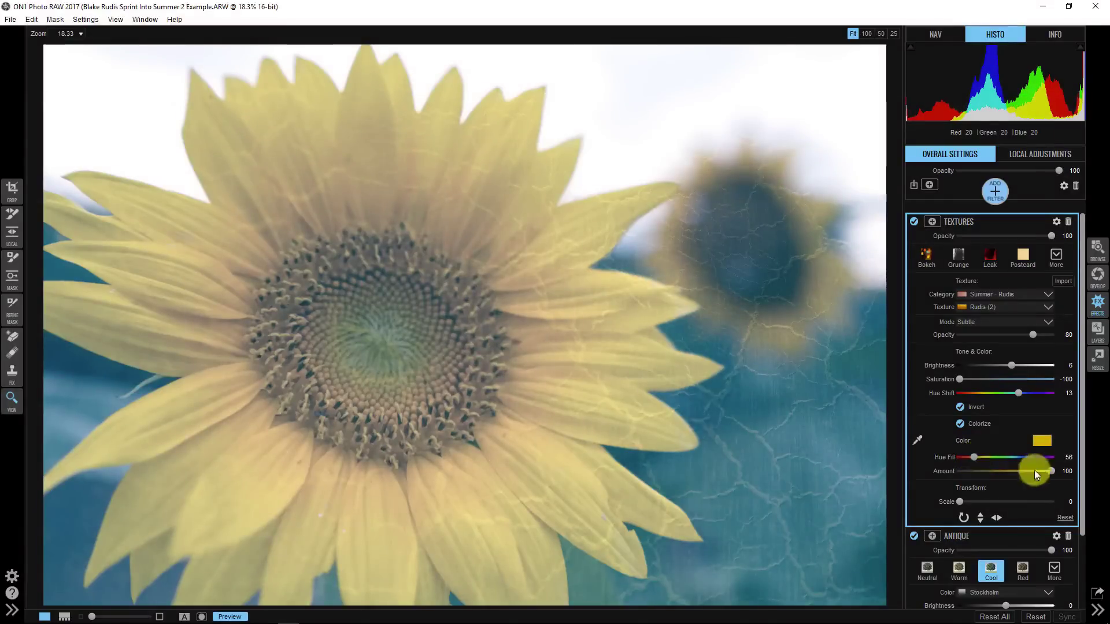
left_click_drag(1051, 471, 976, 459)
left_click(1032, 437)
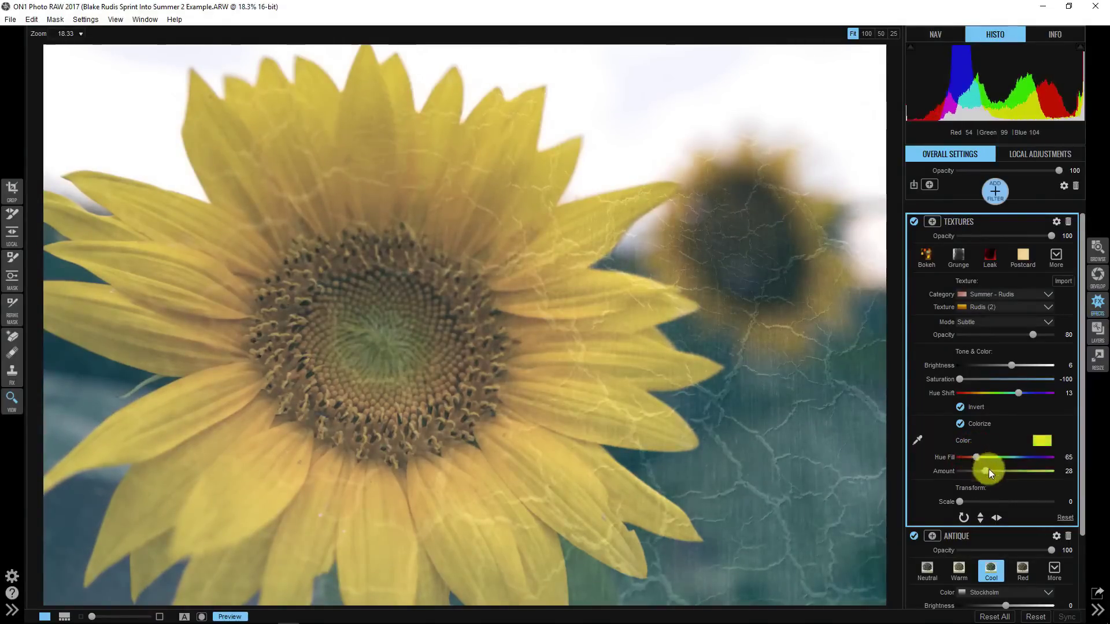
- Change the colorize color to the pale yellow #e2e390 and raise its amount to 100
left_click(1042, 440)
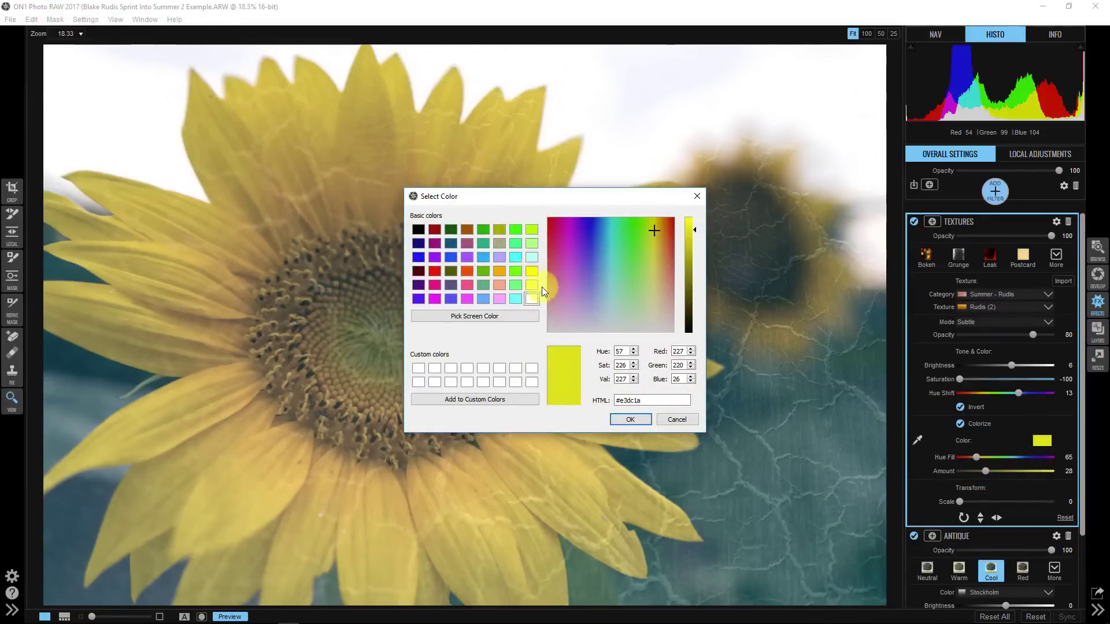
left_click_drag(655, 230, 653, 290)
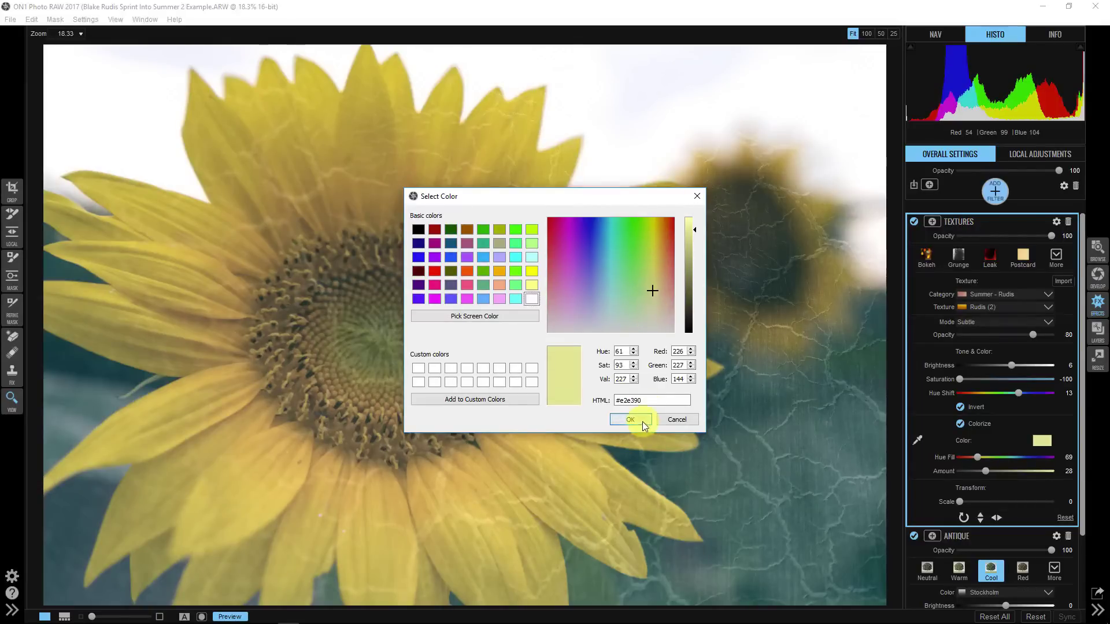
left_click(630, 419)
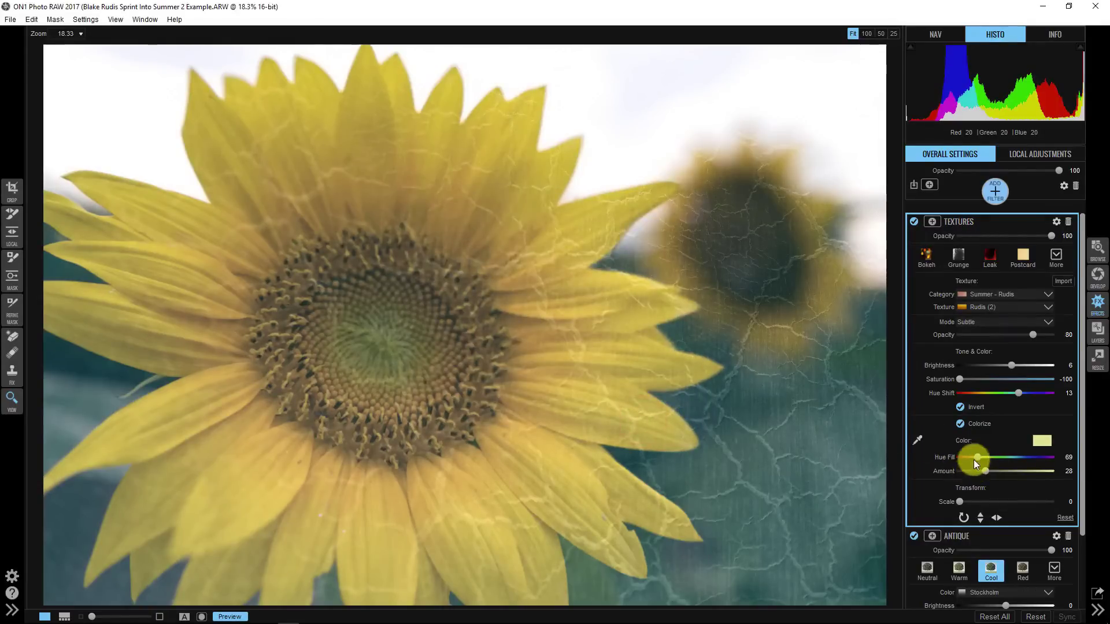
left_click_drag(985, 475, 1070, 459)
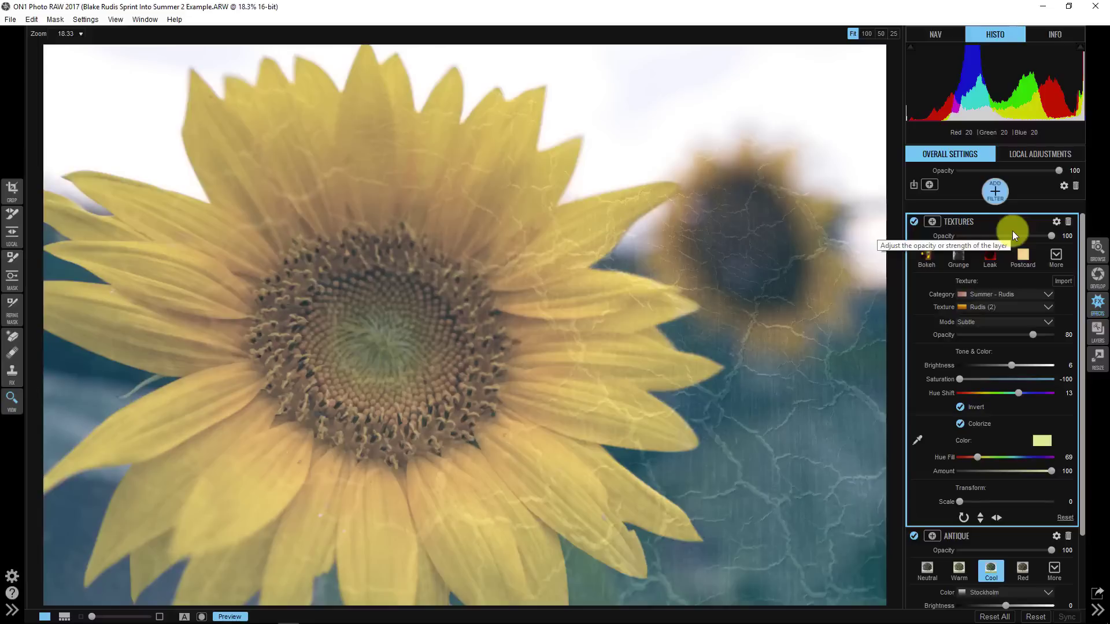
- In the Textures filter's blending options, apply the effect to Highlights with a range of 100
left_click(1059, 223)
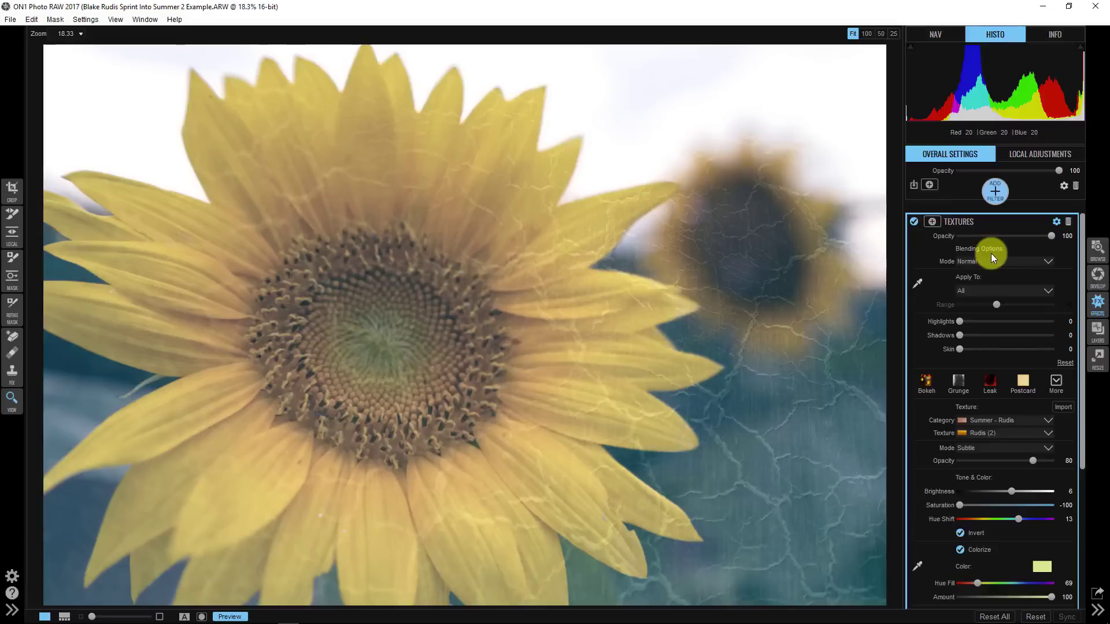
left_click(986, 289)
left_click(980, 314)
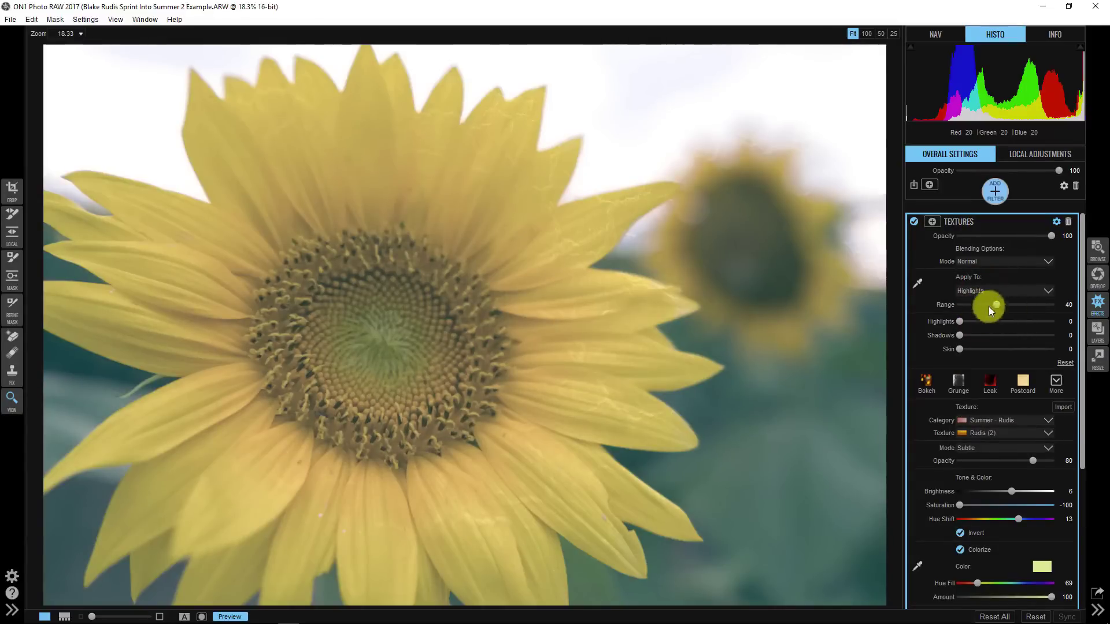
left_click_drag(992, 305, 1052, 299)
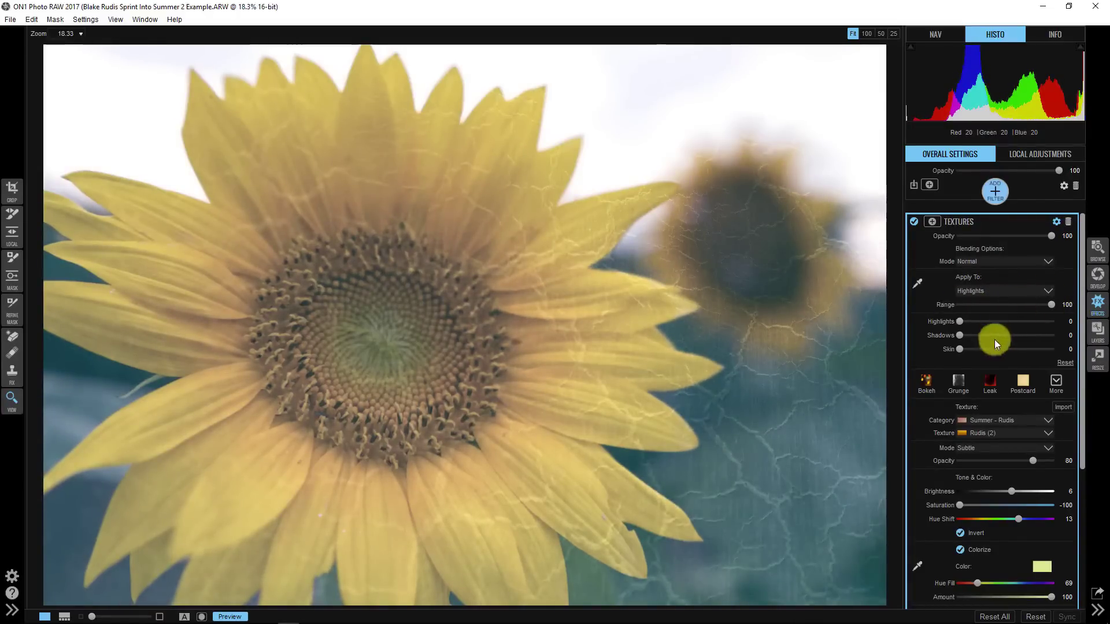
- Set the Textures filter's protection to 36 for highlights and 64 for shadows, leaving skin at 0
left_click_drag(961, 321, 1014, 319)
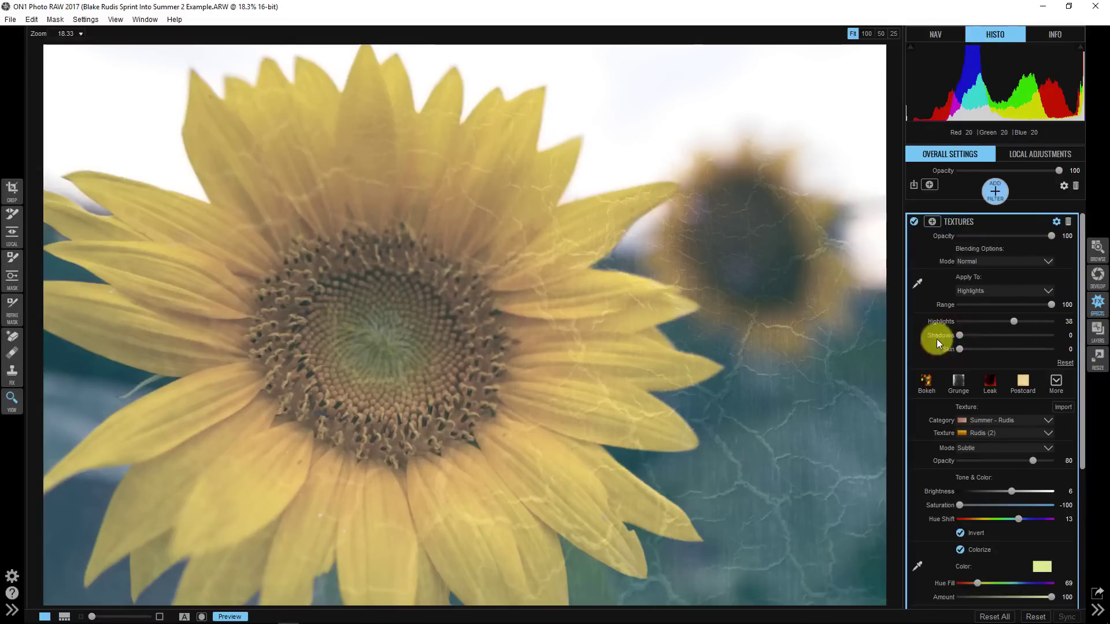
left_click_drag(961, 335, 1066, 324)
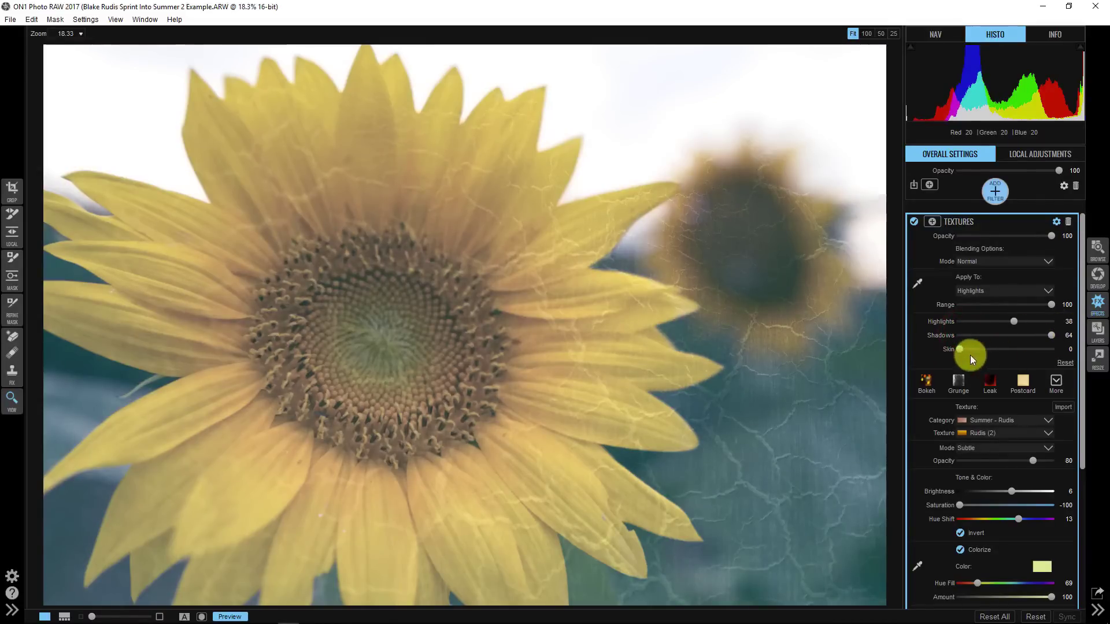
mouse_move(961, 349)
left_mouse_down()
mouse_move(1015, 349)
mouse_move(953, 353)
left_mouse_up()
mouse_move(1014, 316)
left_mouse_down()
mouse_move(1003, 321)
mouse_move(1011, 325)
left_mouse_up()
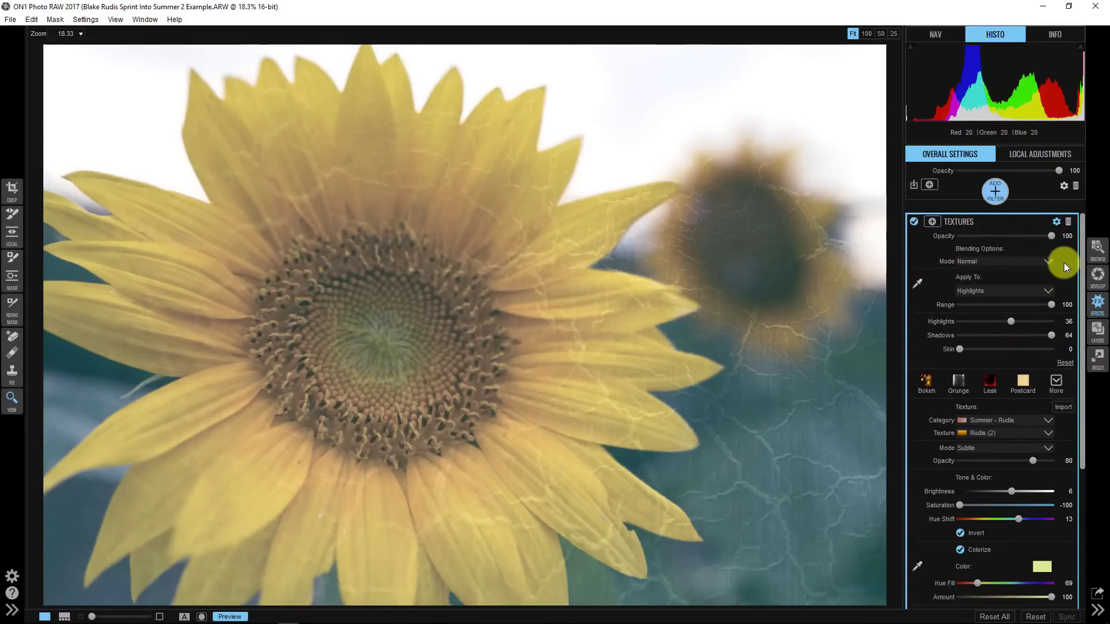
- Blend the Textures filter in Soft Light mode with highlight protection at 46, keeping it applied to Highlights
left_click(985, 262)
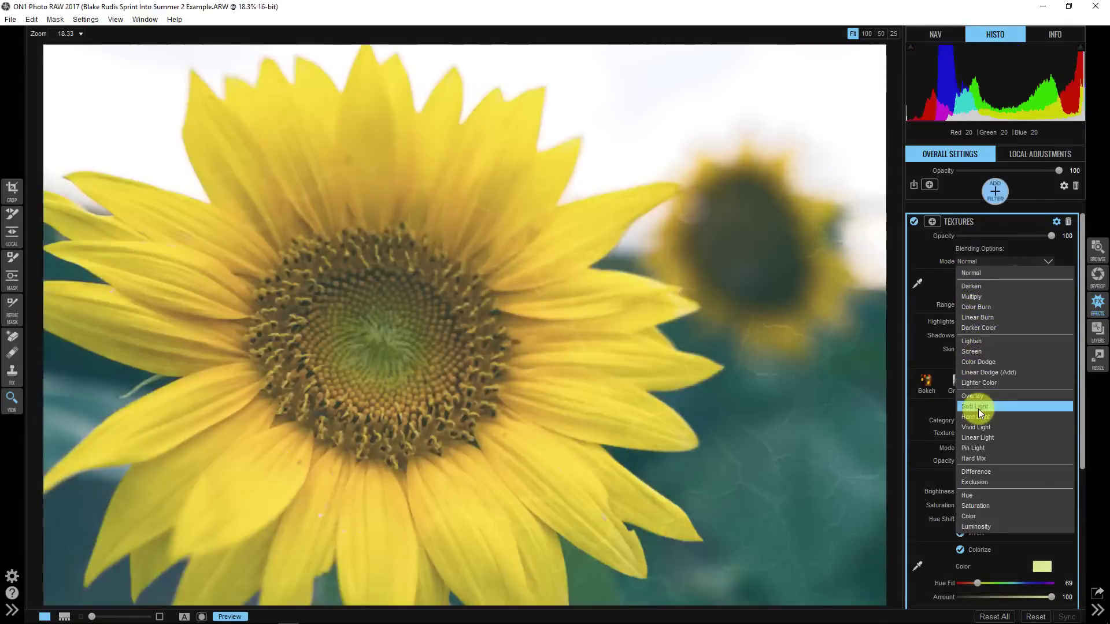
left_click(978, 408)
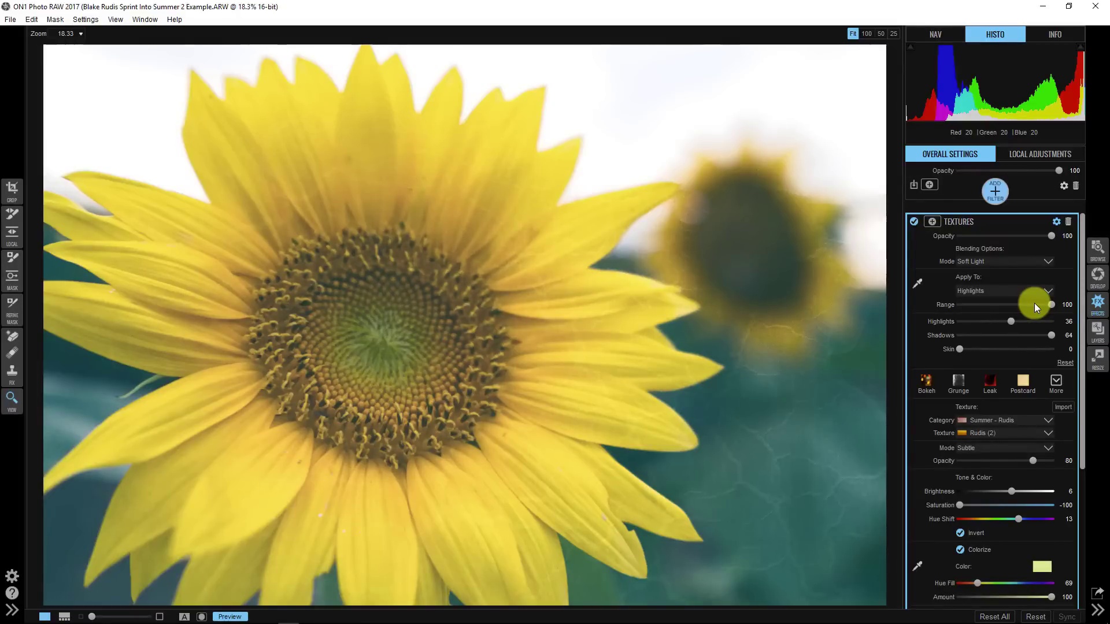
left_click_drag(1012, 320, 1057, 327)
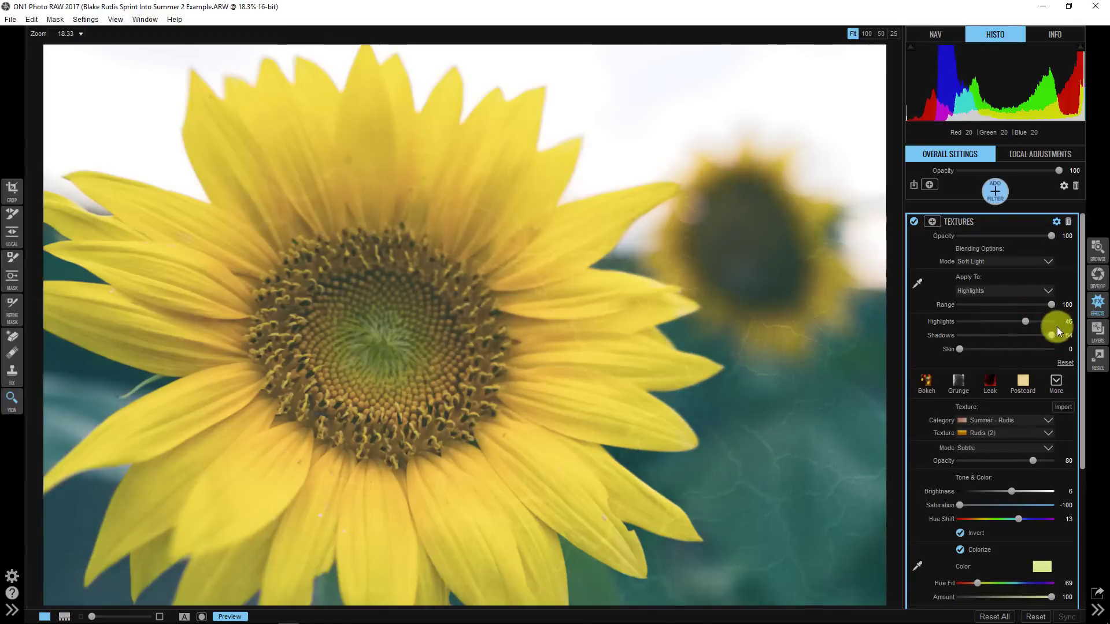
left_click(993, 291)
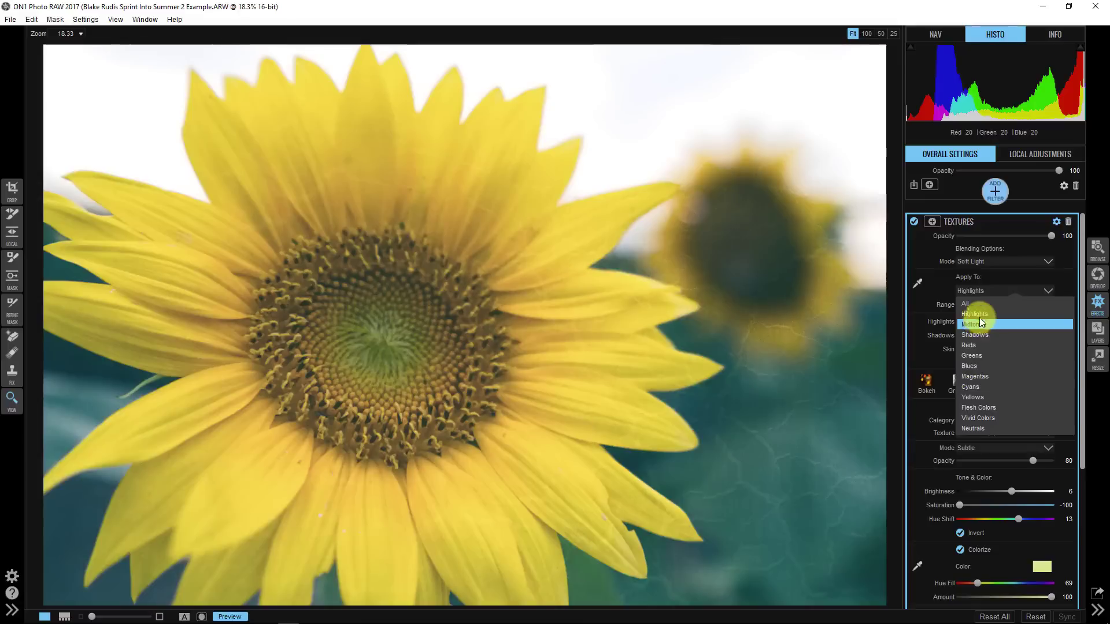
left_click(979, 313)
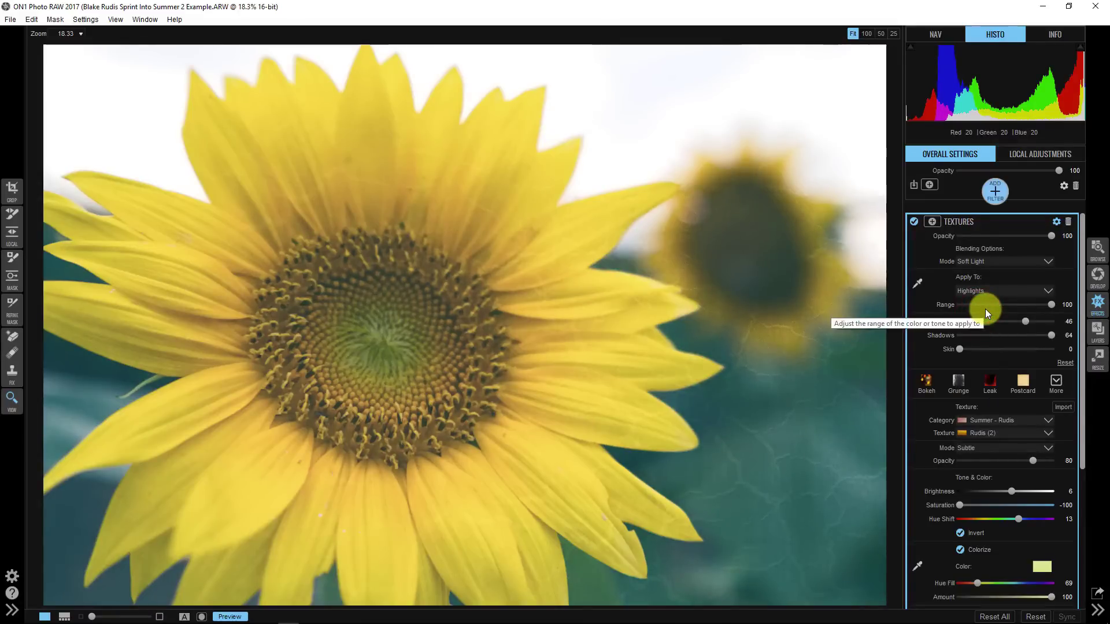
- Collapse the Textures filter and add a second Textures filter above it using the Summer - Rudis category
left_click(958, 221)
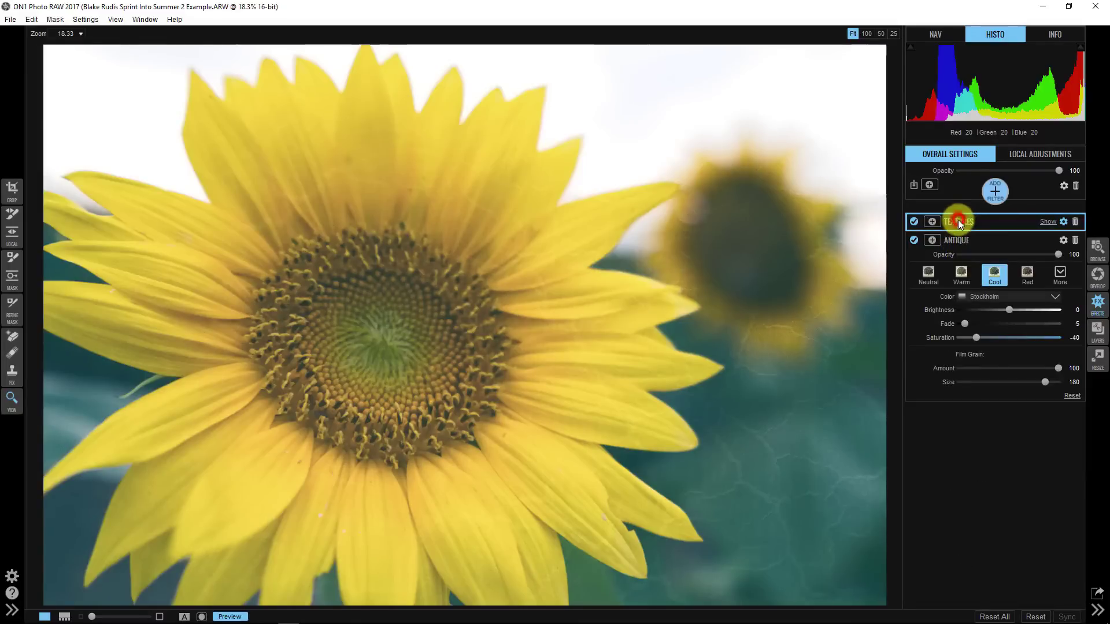
left_click(995, 191)
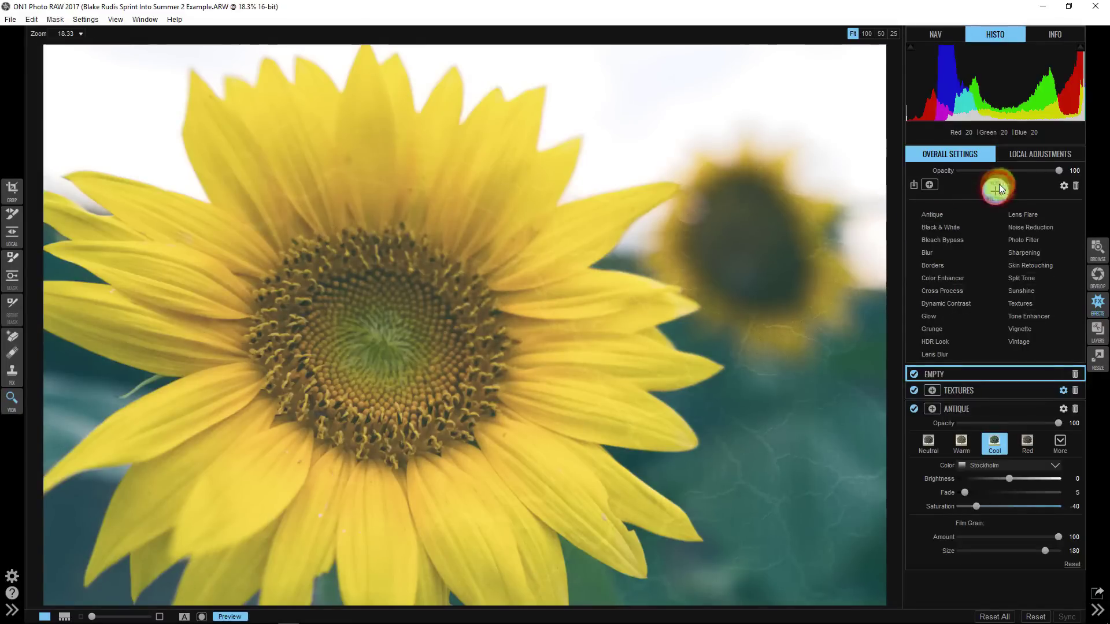
left_click(1021, 305)
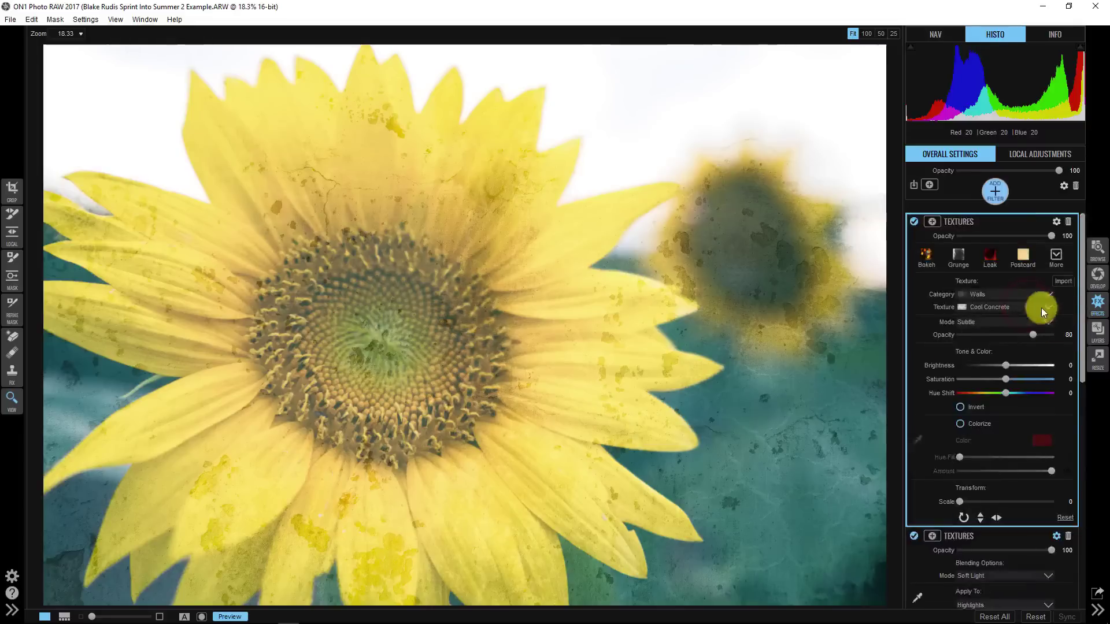
left_click(1017, 294)
scroll(1037, 476, "down", 3)
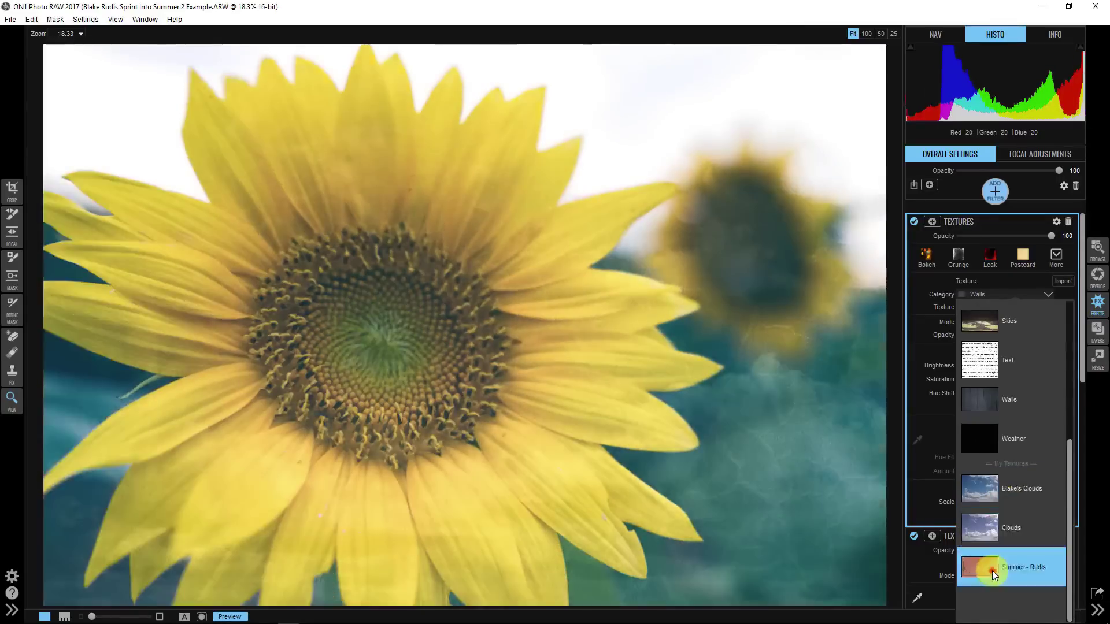
left_click(992, 571)
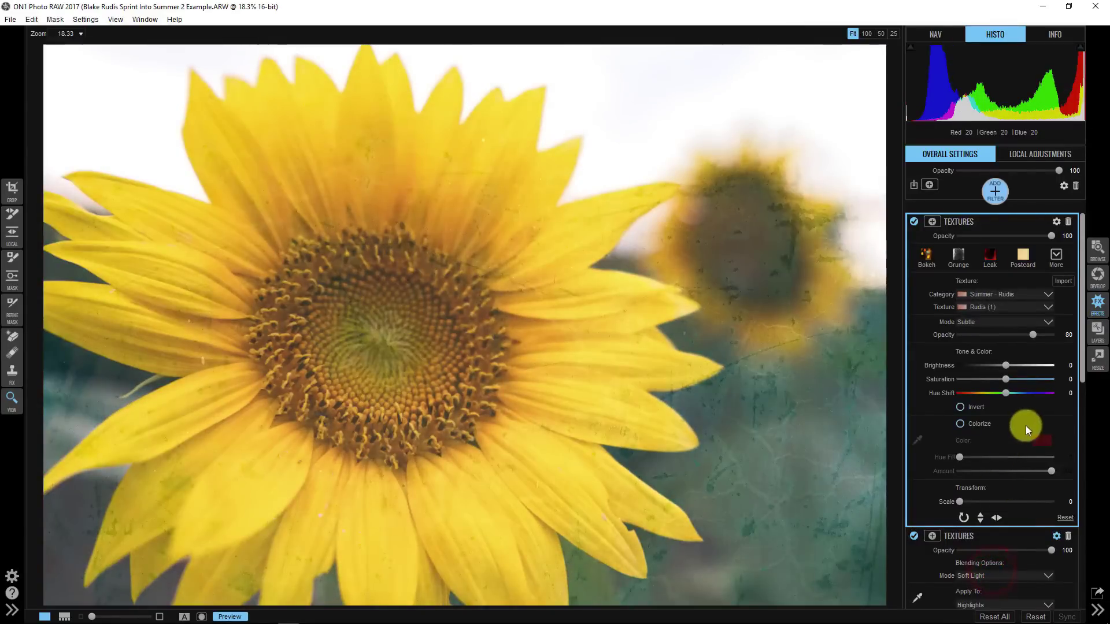
- Choose the Rudis (14) texture, set its brightness to -1, and briefly preview it with inverted colour
left_click(1004, 306)
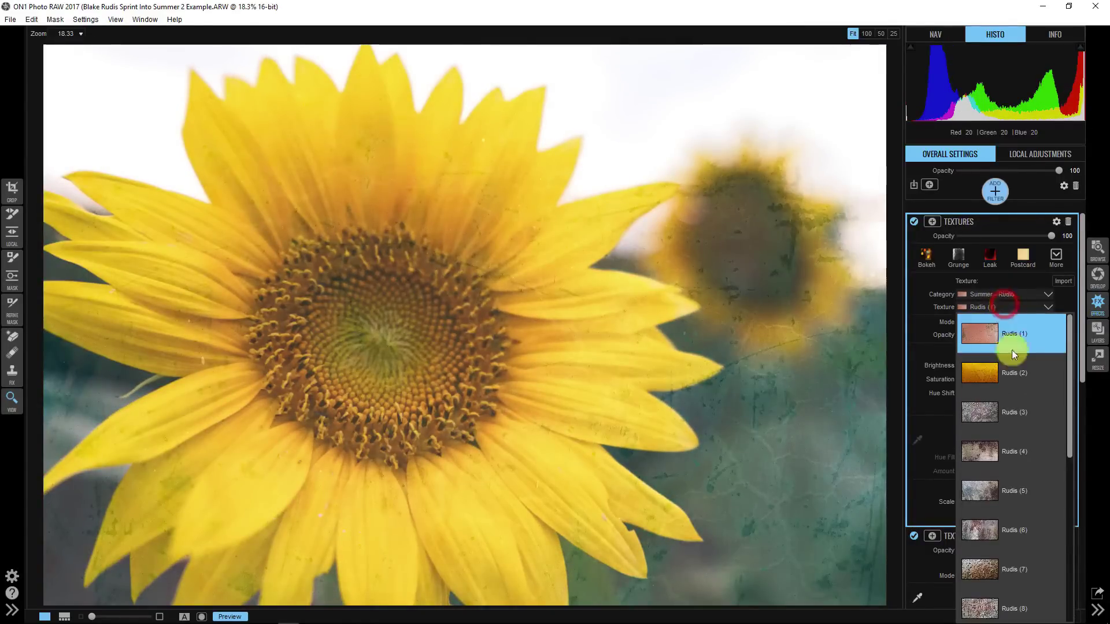
scroll(1012, 446, "down", 3)
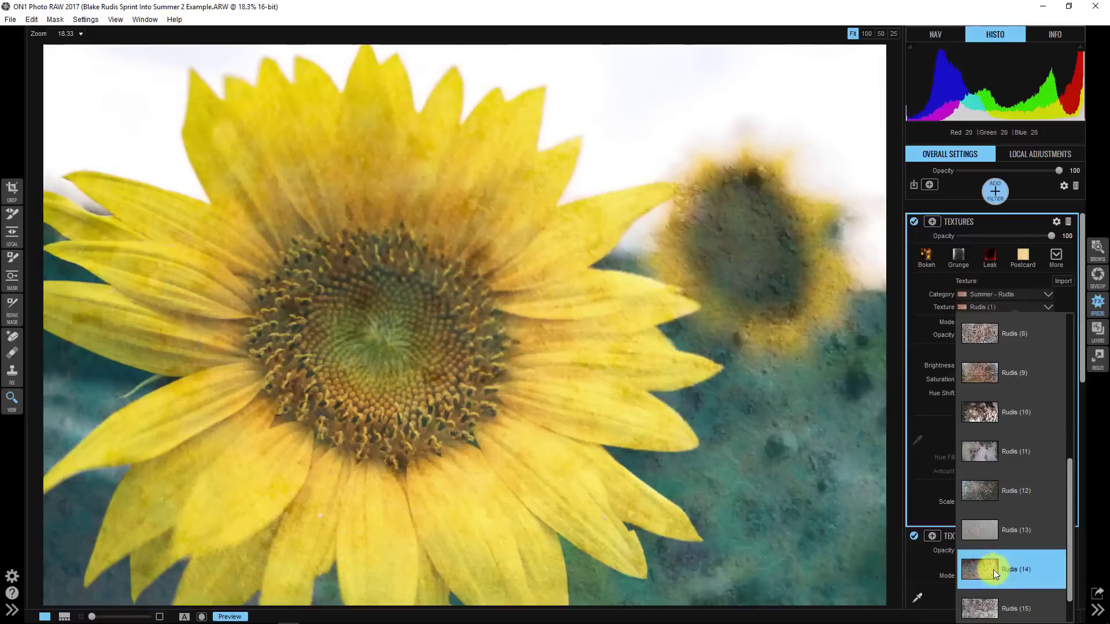
left_click(993, 570)
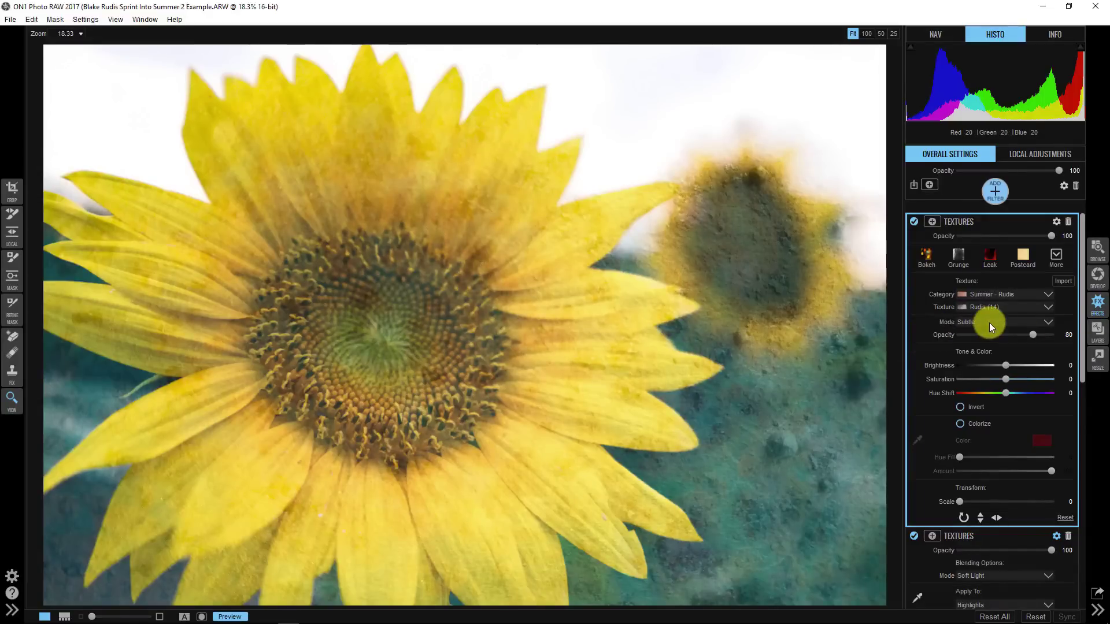
left_click_drag(1006, 365, 1007, 343)
left_click(961, 407)
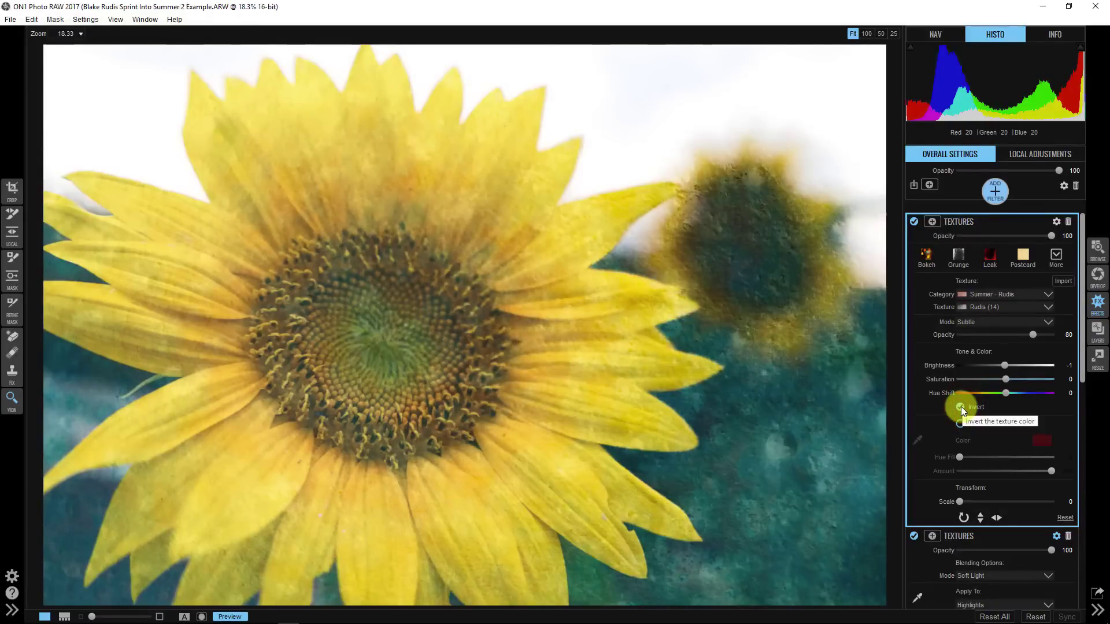
left_click(960, 407)
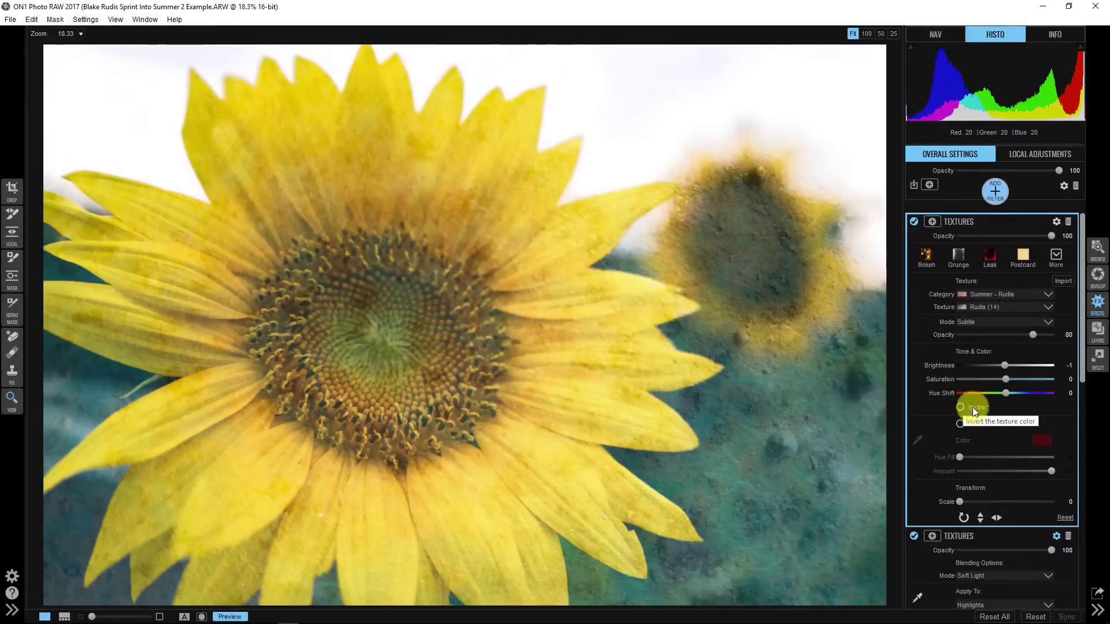
- Colorize the Rudis (14) texture with colour #ffaa7f at an amount of 82, comparing it with and without the tint
left_click(961, 424)
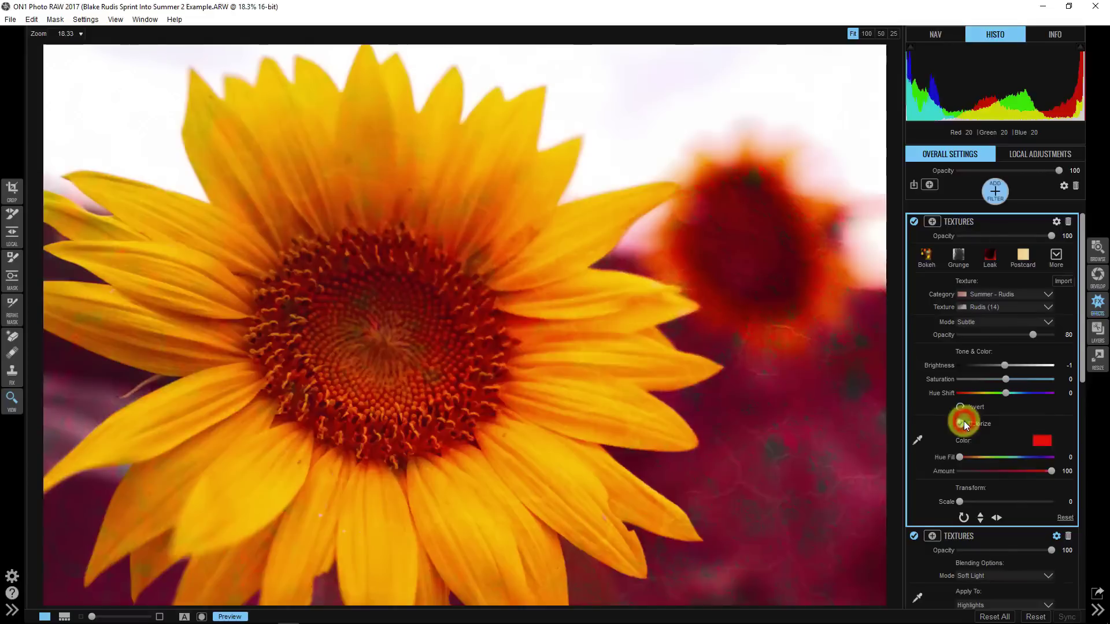
left_click(1040, 443)
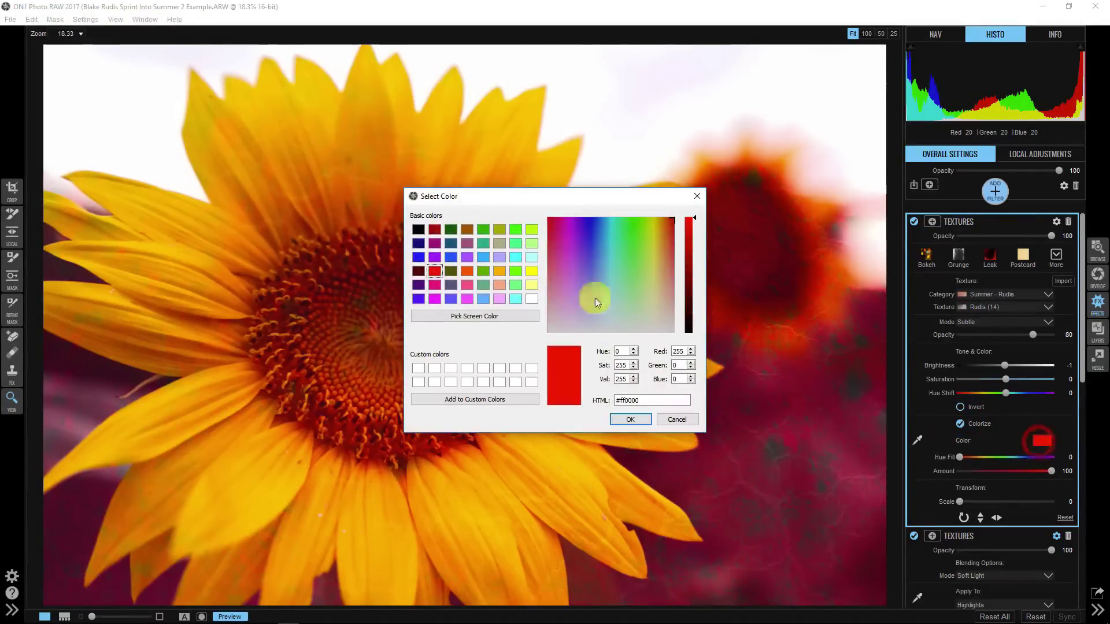
left_click(499, 285)
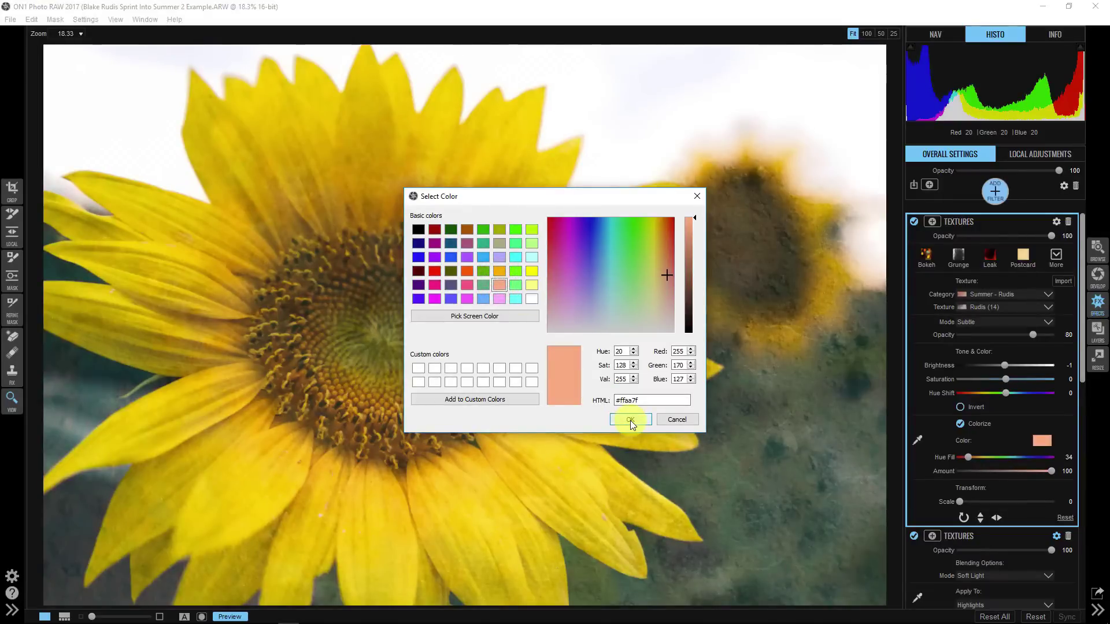
left_click(630, 420)
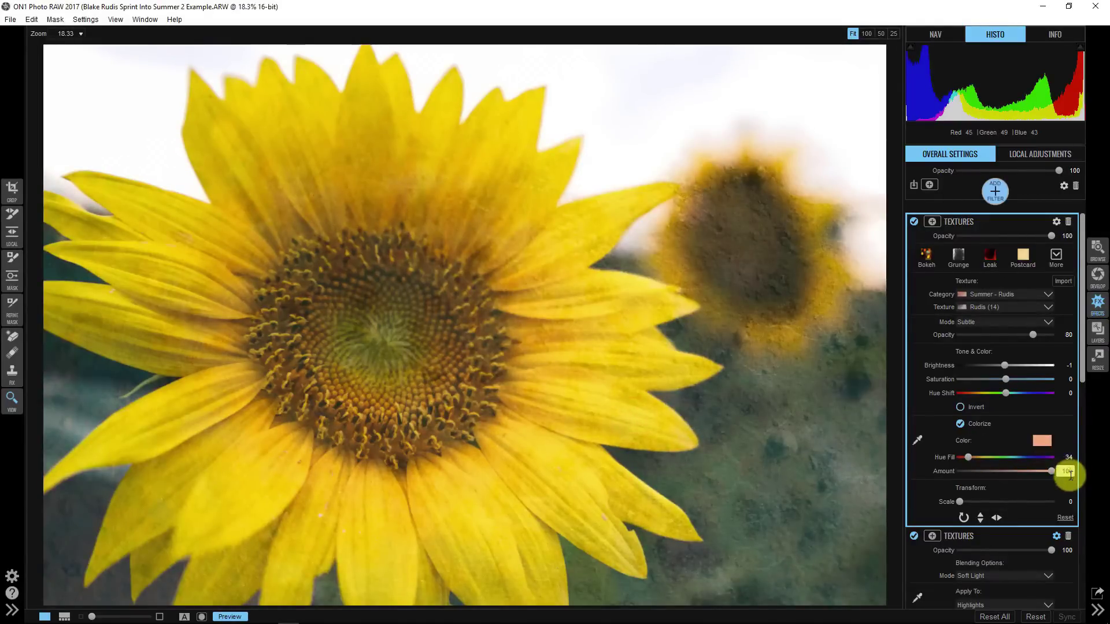
mouse_move(1050, 471)
left_mouse_down()
mouse_move(1012, 470)
mouse_move(1035, 473)
left_mouse_up()
left_click(960, 423)
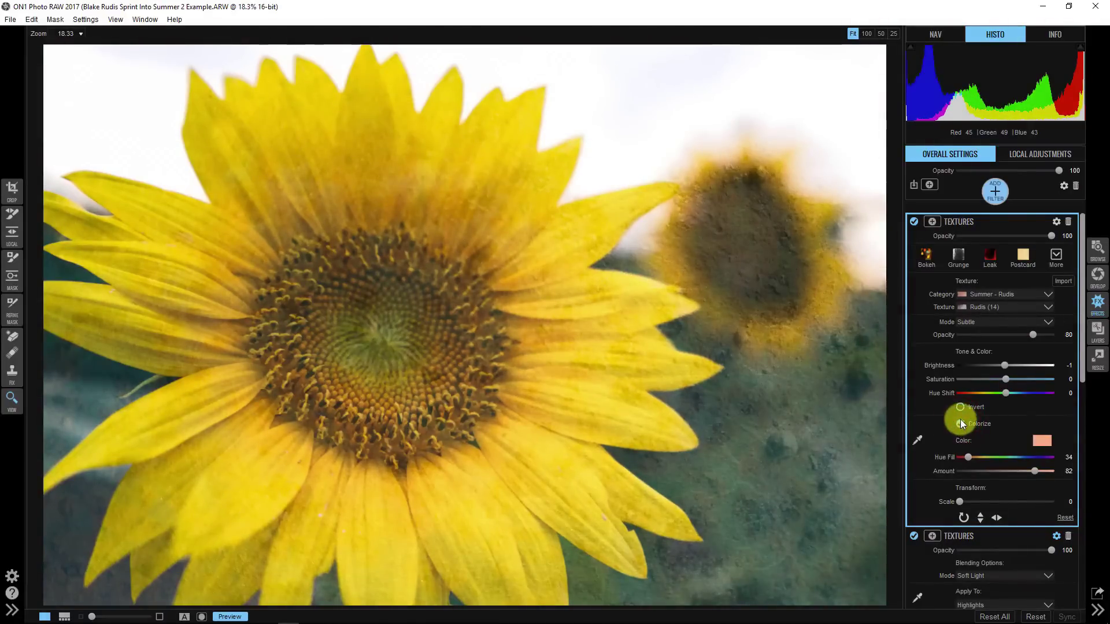
left_click(962, 424)
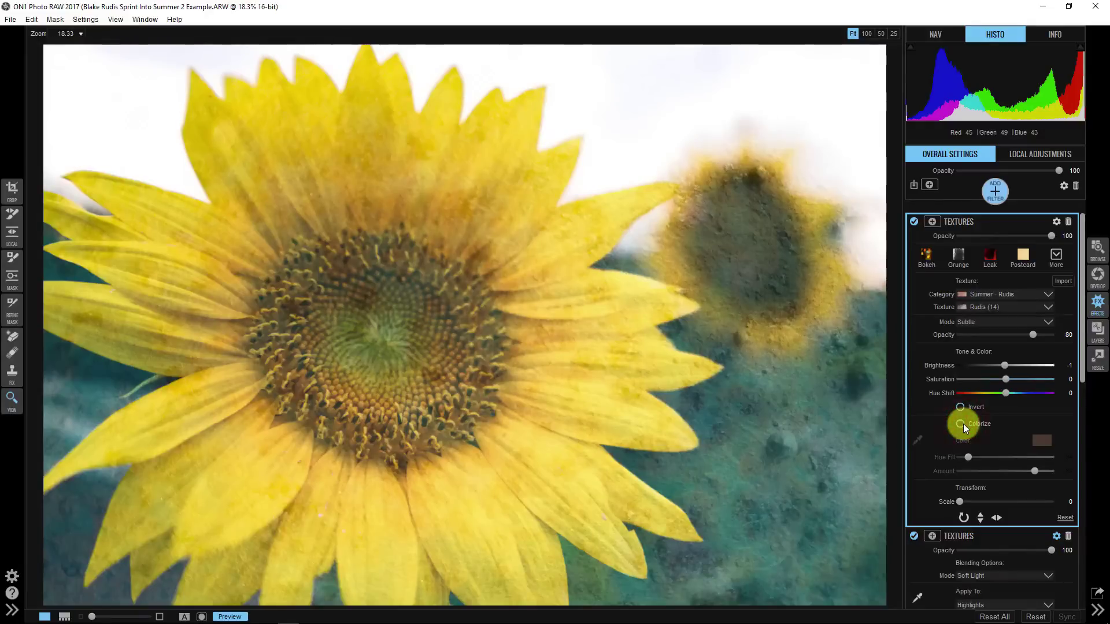
left_click(962, 425)
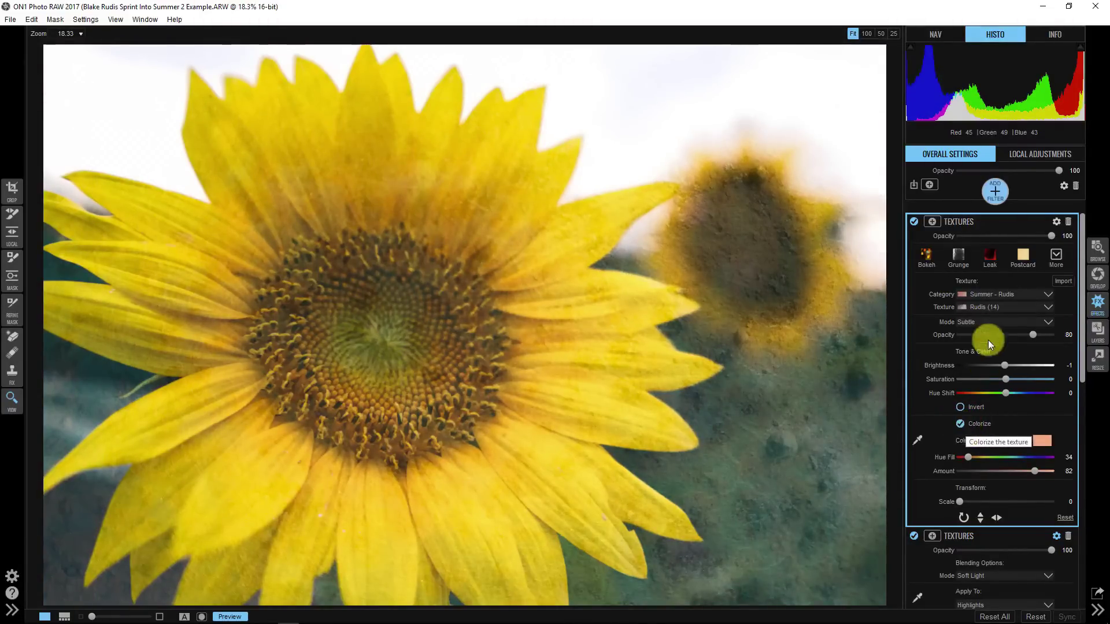
- Set highlight protection to 42 in the upper Textures filter's blending options, and collapse the stacked filters
left_click(1056, 221)
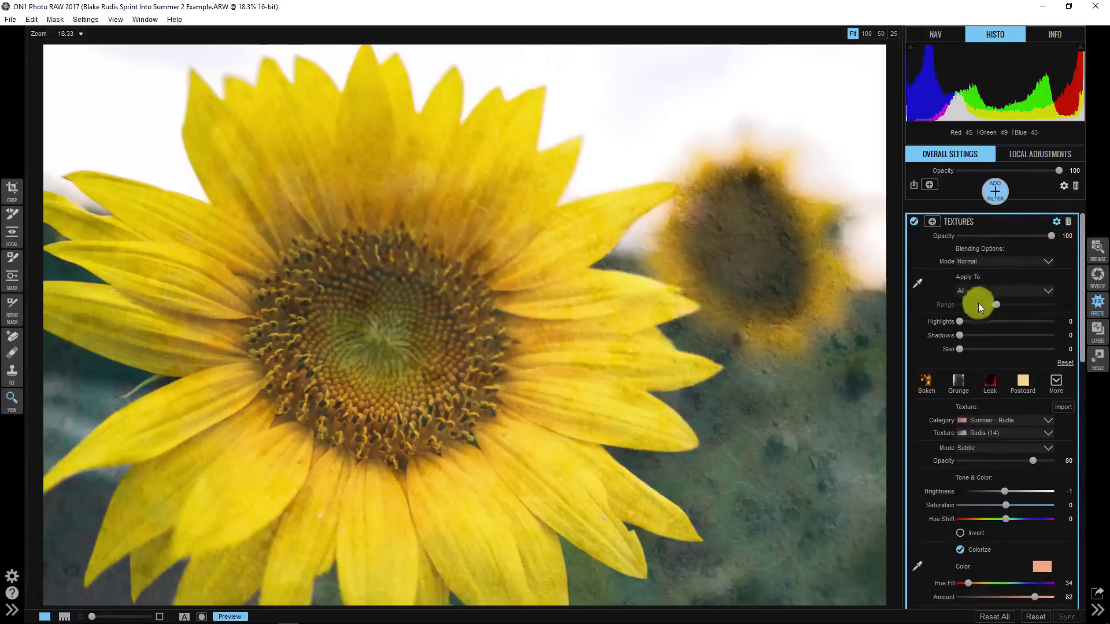
left_click_drag(962, 322, 1018, 317)
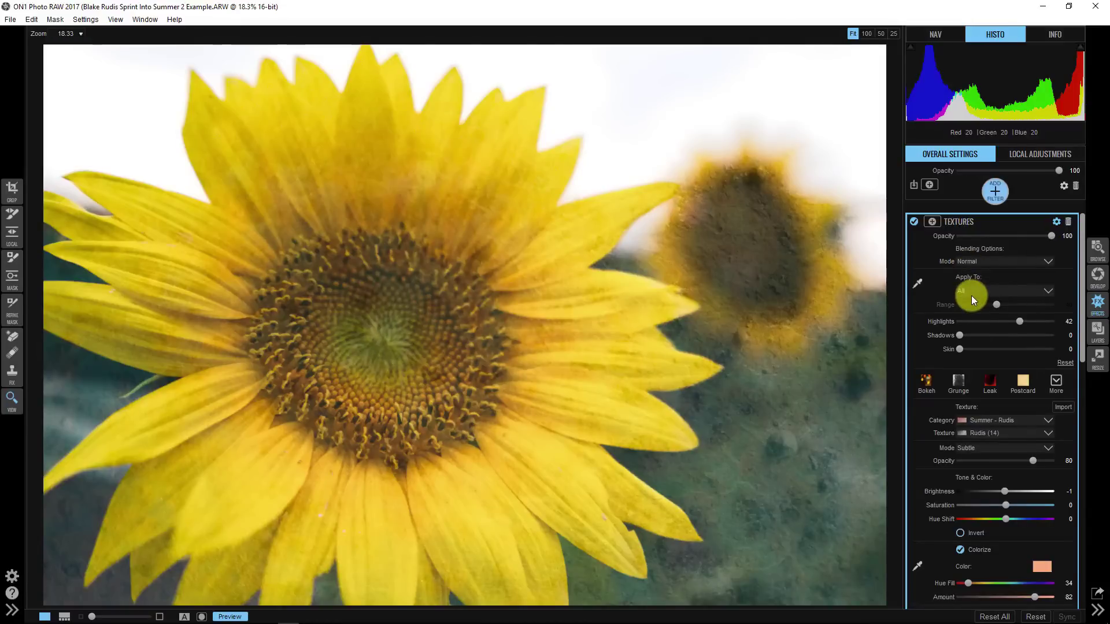
left_click(958, 223)
left_click(970, 234)
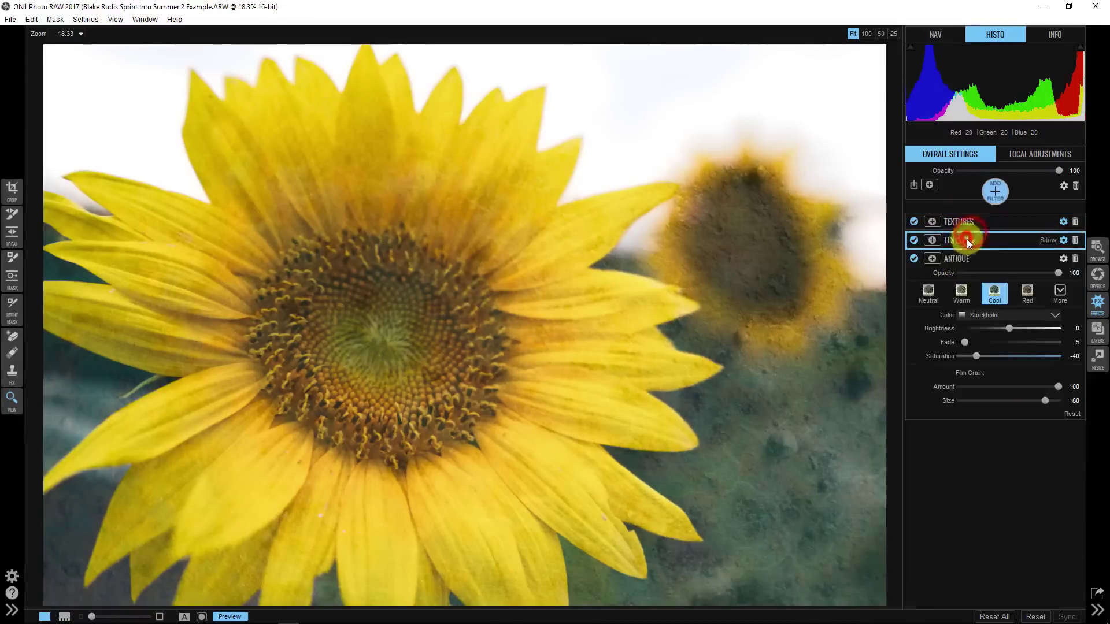
left_click(962, 257)
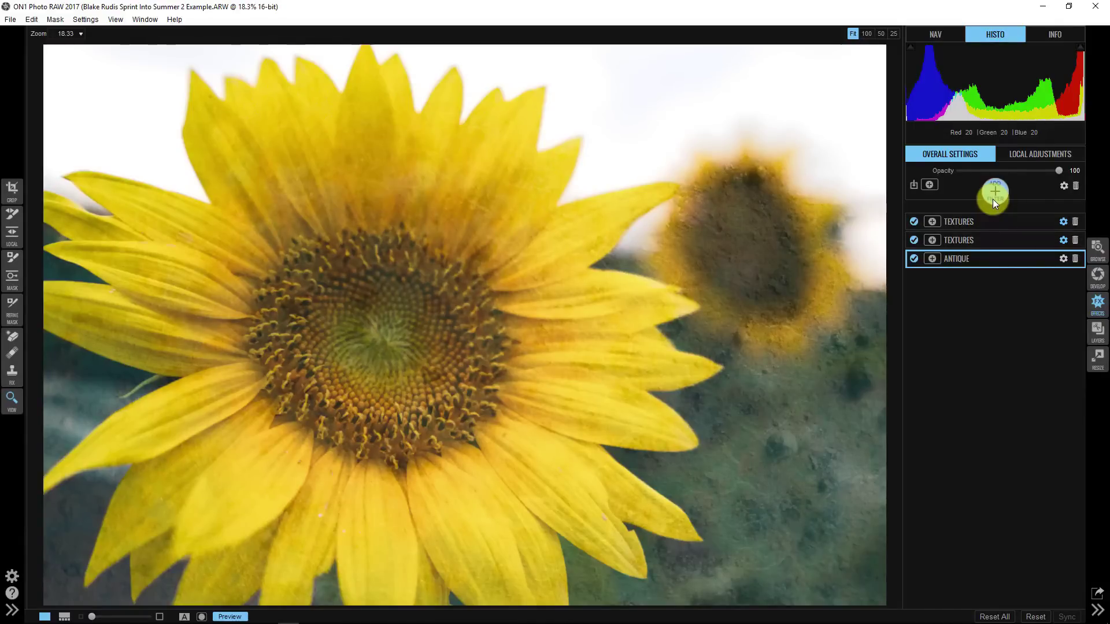
left_click(960, 223)
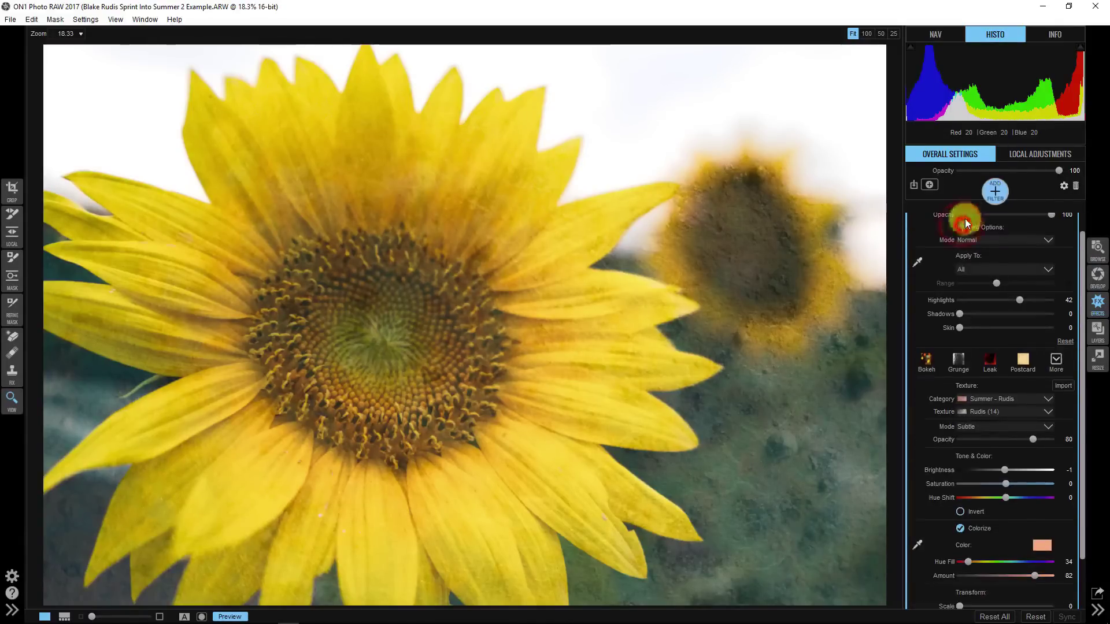
left_click(964, 219)
- Add a Borders filter above the textures using Brush 03 from the Brush category, and invert the border
left_click(994, 194)
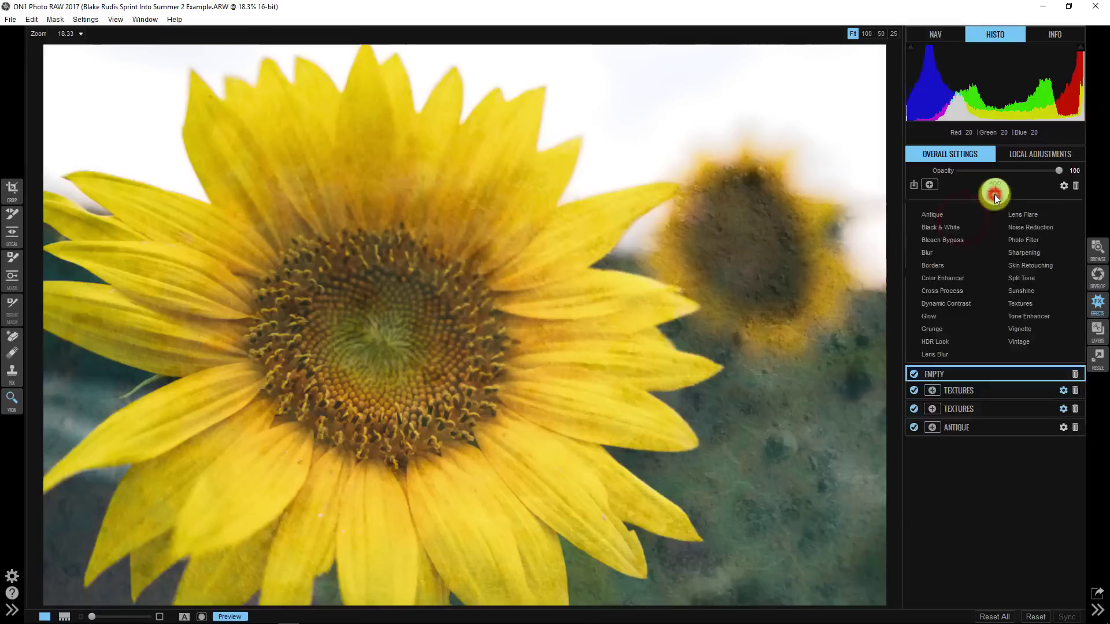
left_click(931, 266)
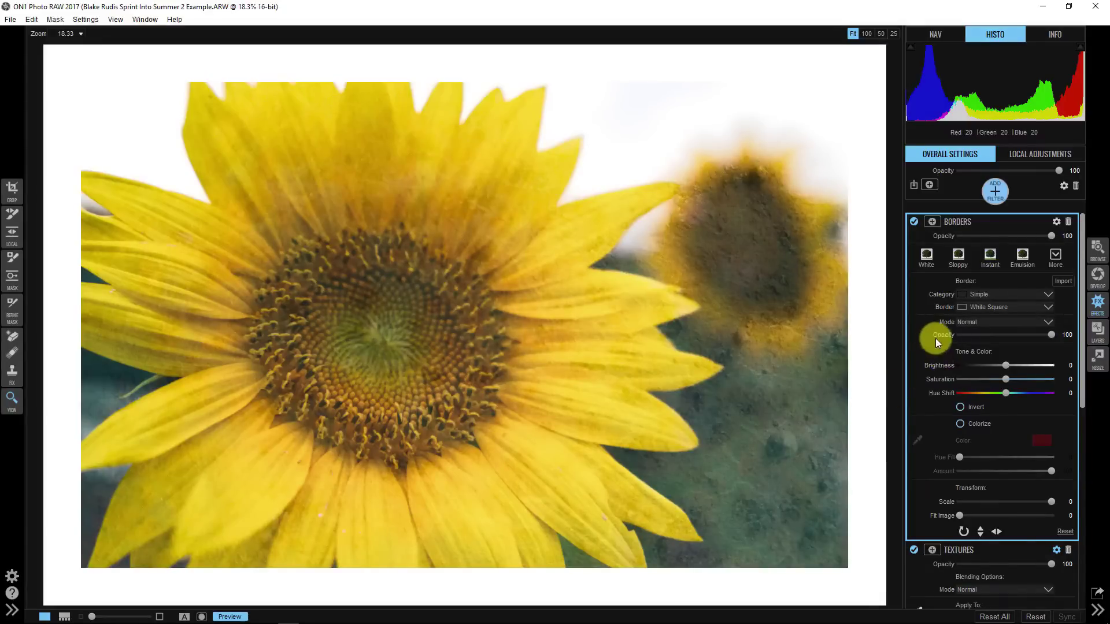
left_click(1012, 296)
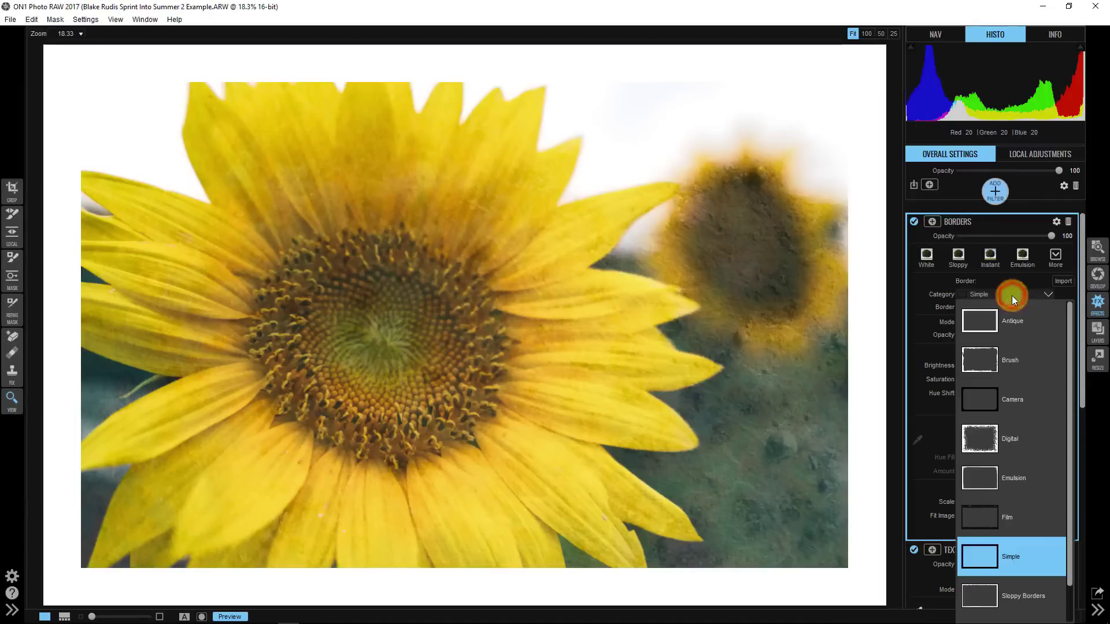
left_click(999, 361)
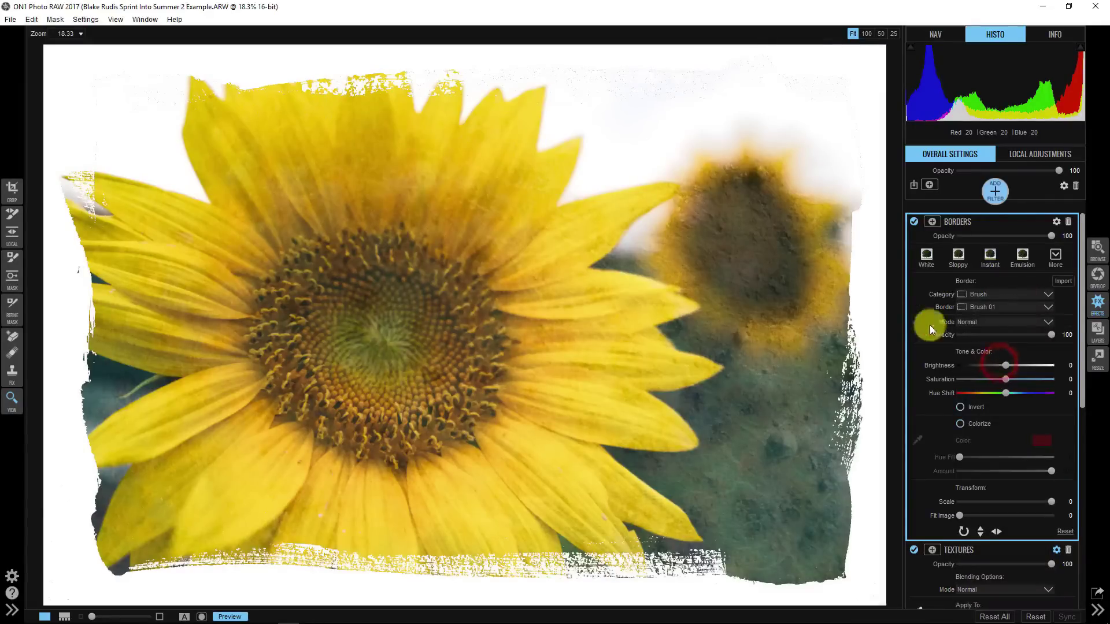
left_click(979, 307)
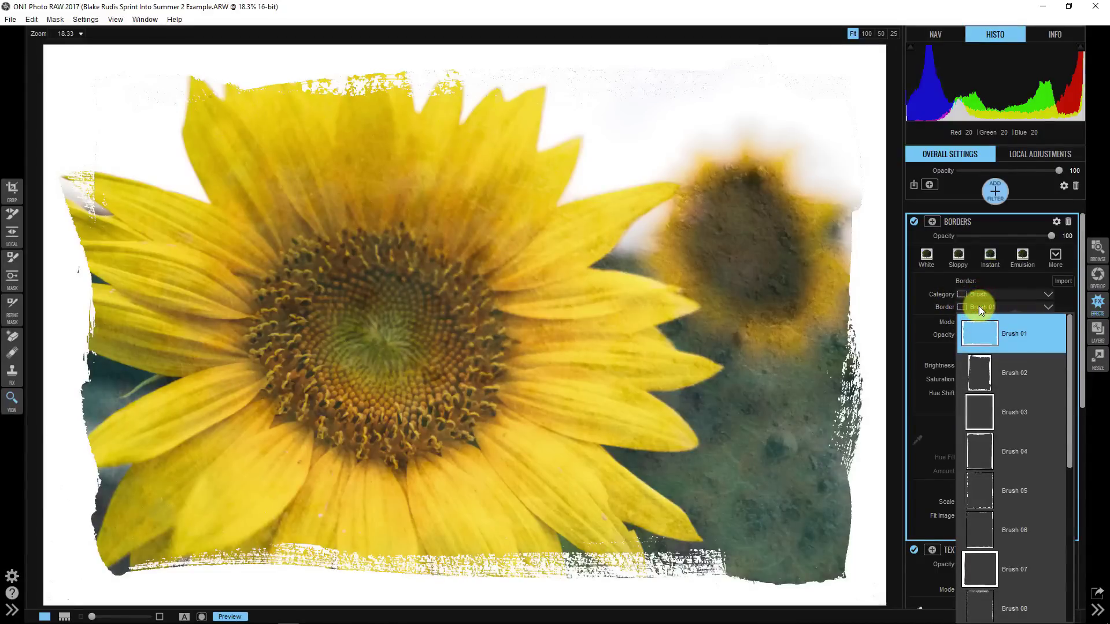
left_click(989, 422)
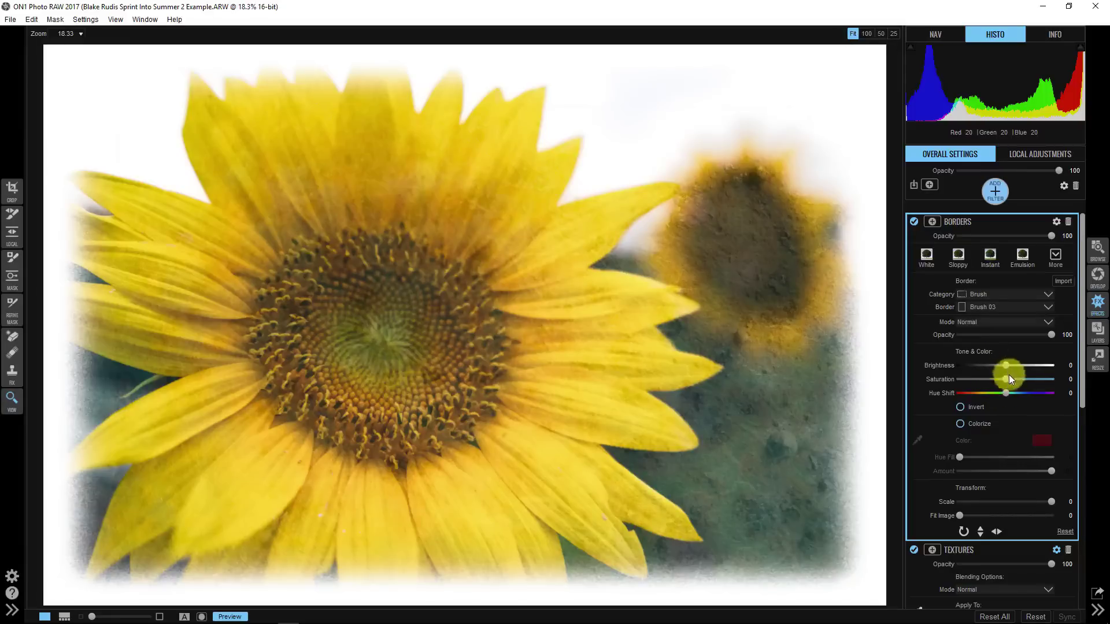
left_click(959, 406)
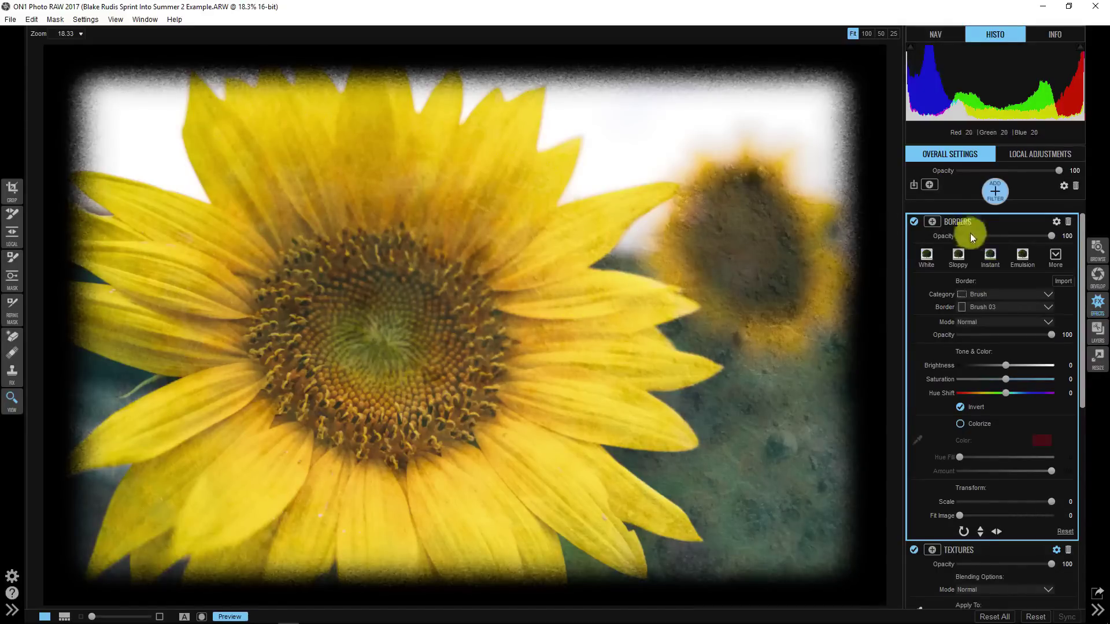
- Apply the Borders filter only to Shadows with a range of 86 and 50 opacity, comparing the photo with and without it
left_click(1057, 221)
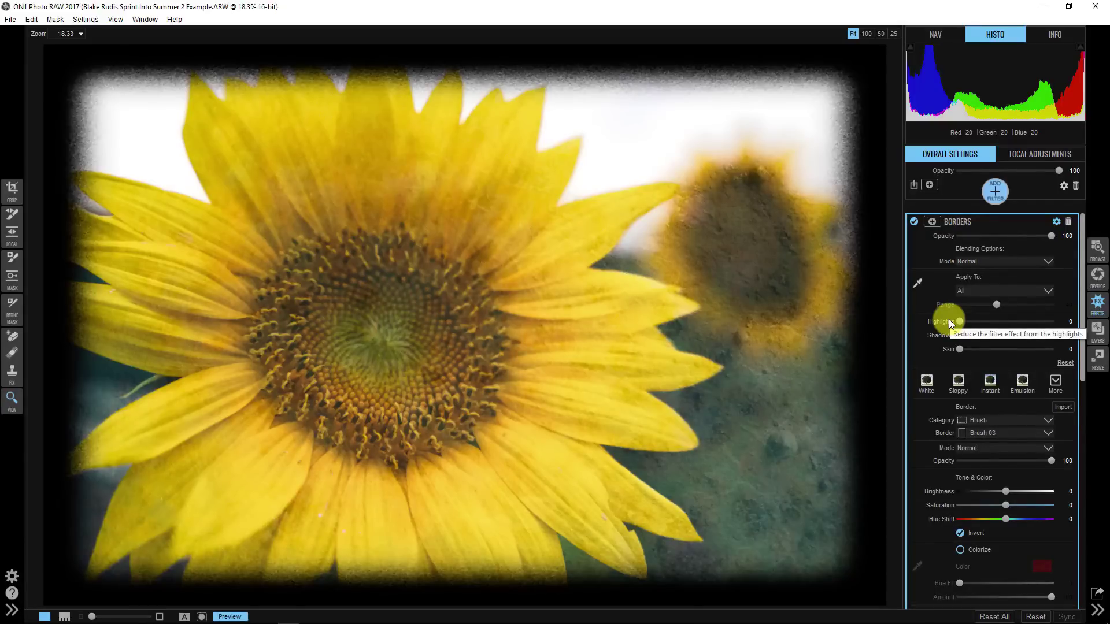
left_click(971, 292)
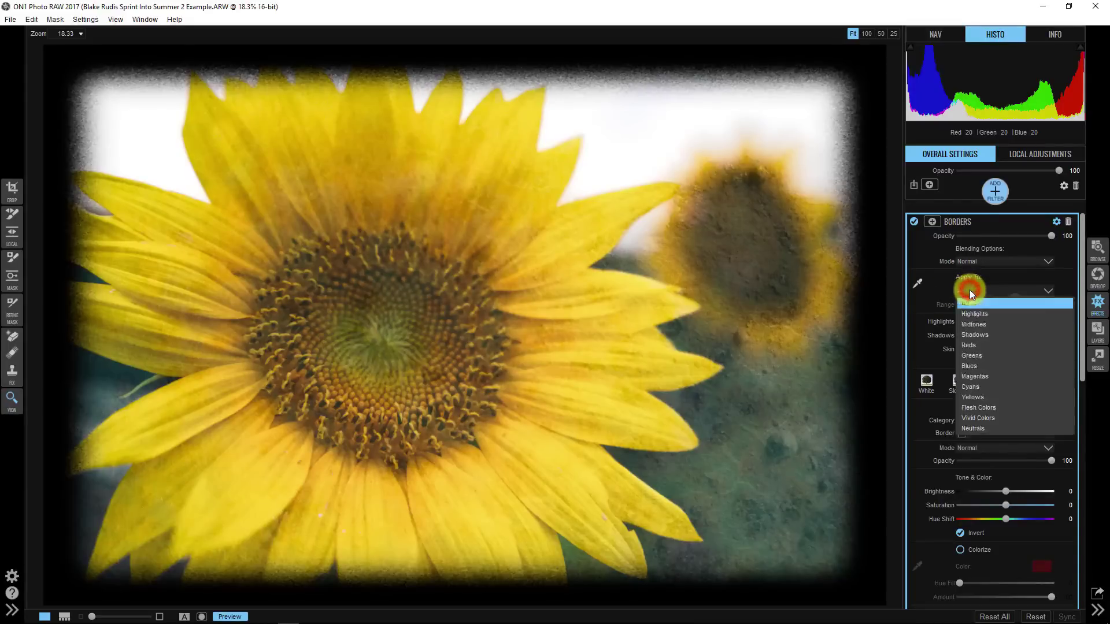
left_click(967, 335)
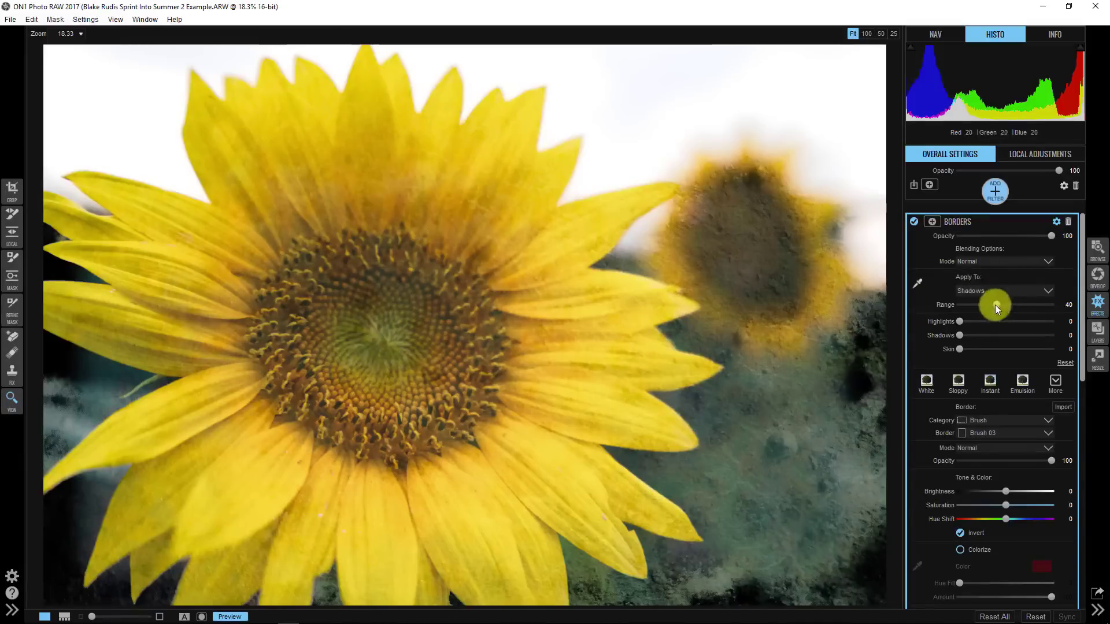
left_click_drag(997, 306, 1042, 308)
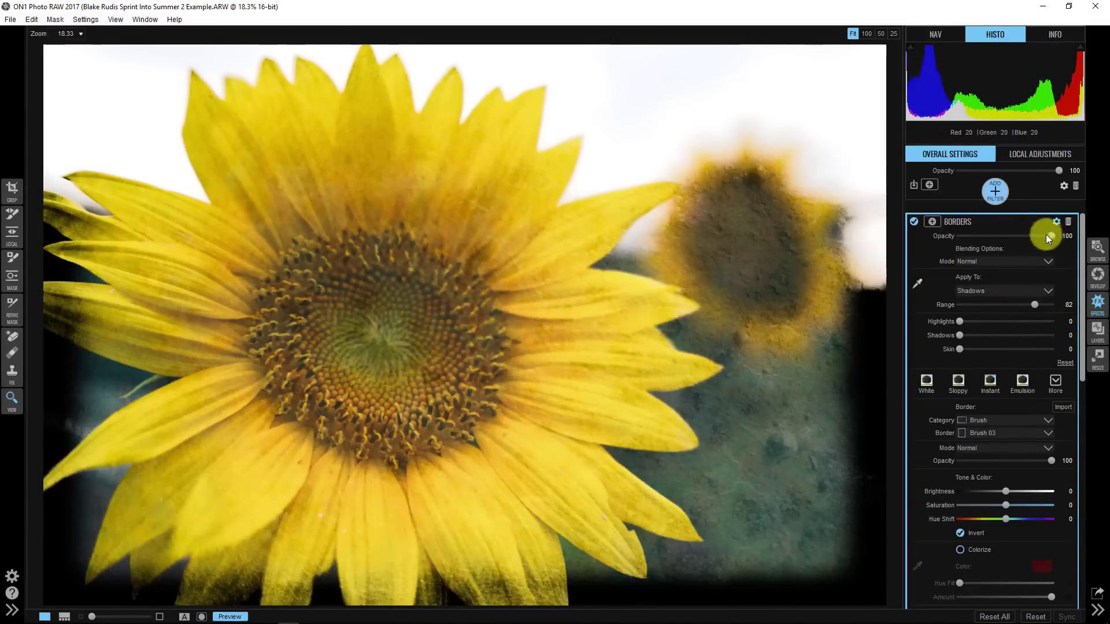
left_click_drag(1053, 235, 1006, 242)
left_click_drag(1034, 305, 1038, 305)
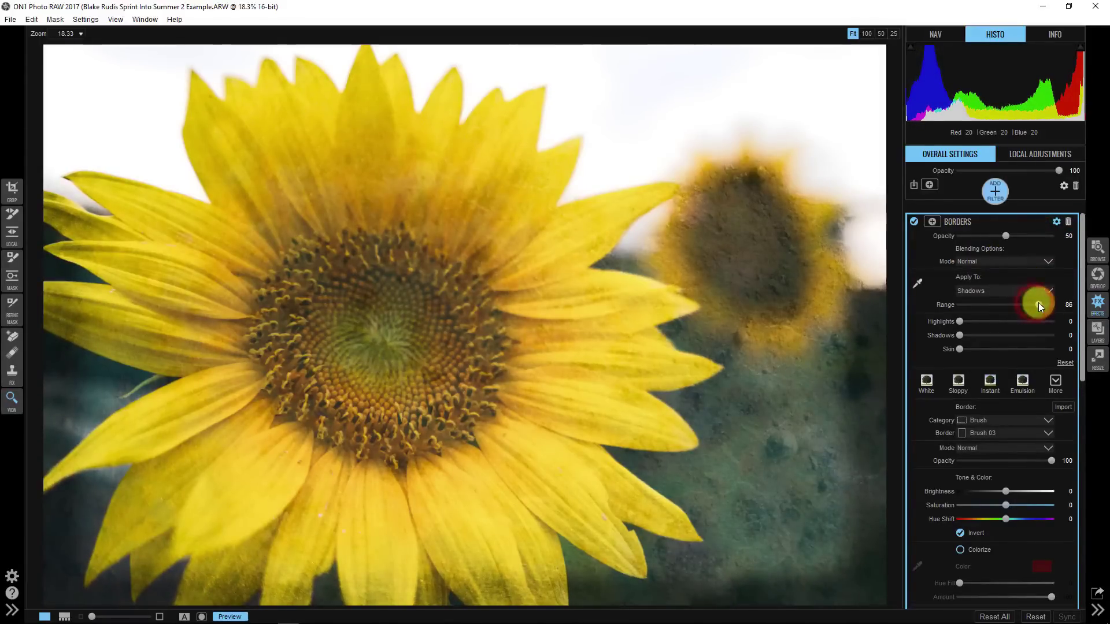
left_click(915, 222)
left_click(914, 222)
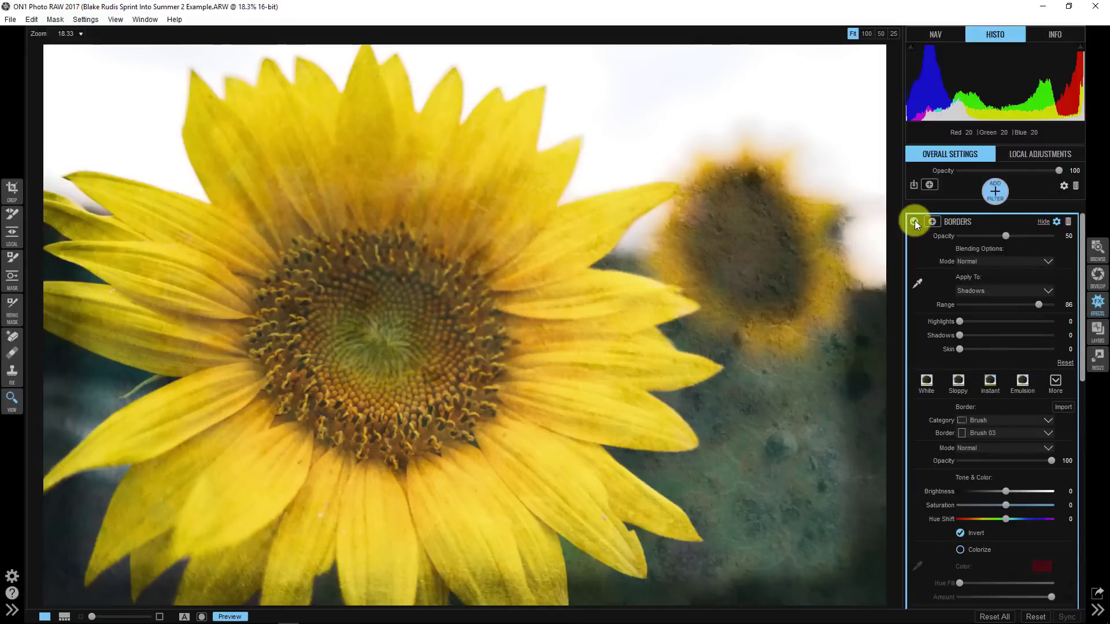
- Add a second Borders filter above the first one, using the Brush category
left_click(963, 222)
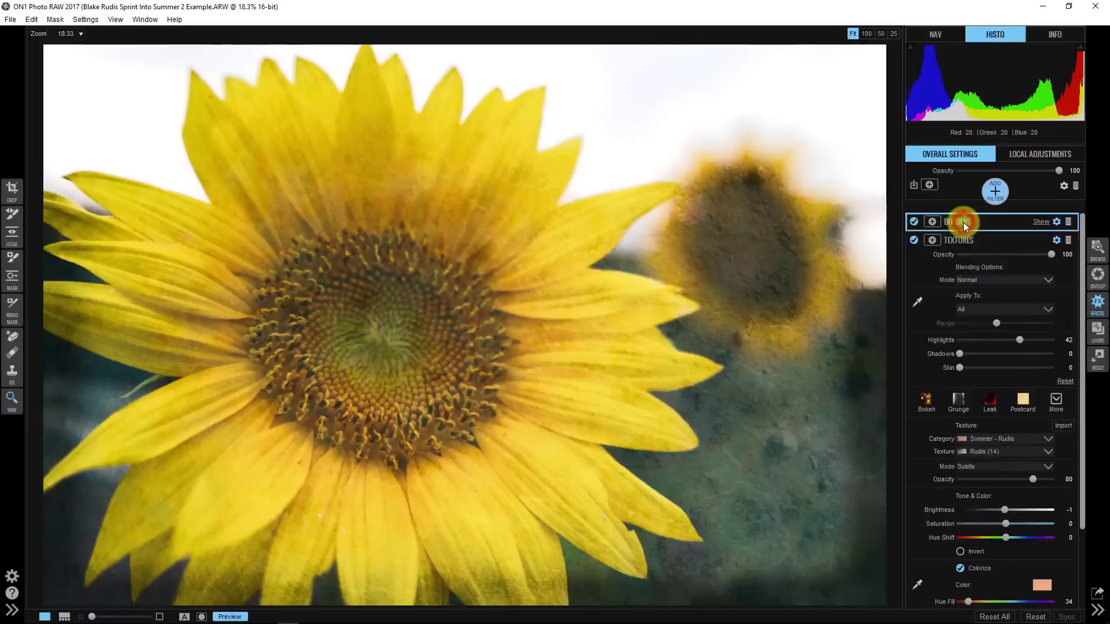
left_click(966, 248)
left_click(962, 223)
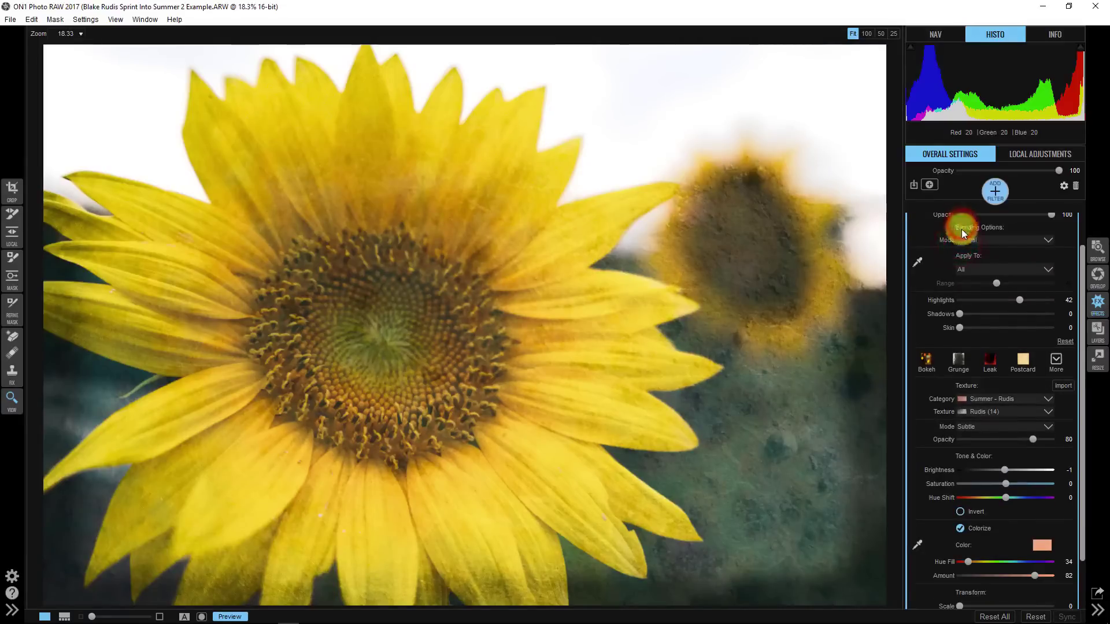
left_click(962, 223)
left_click(995, 190)
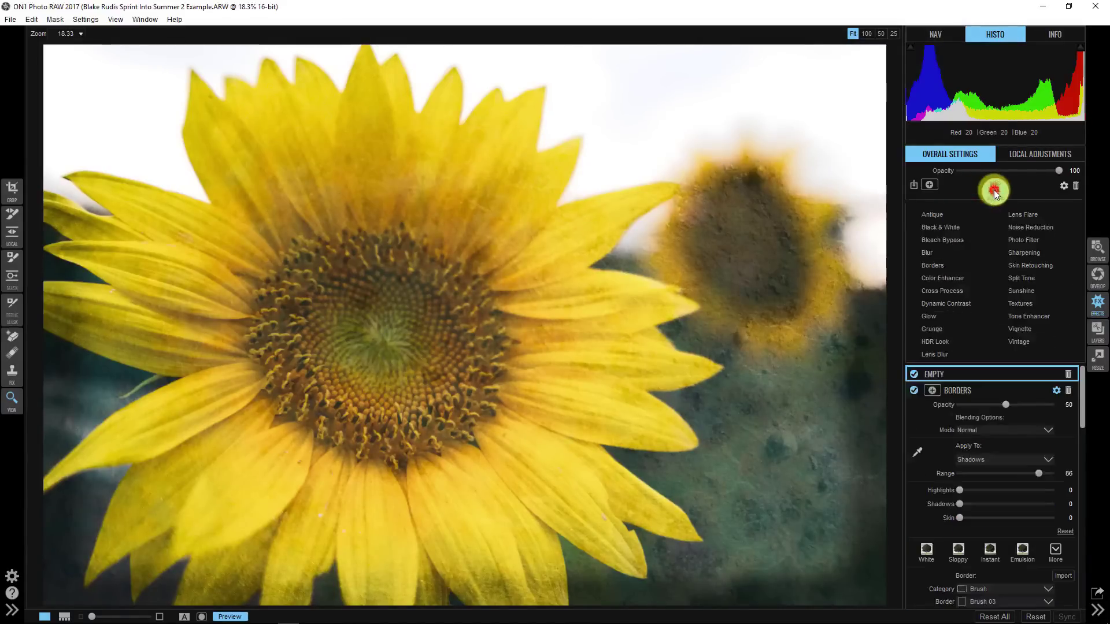
left_click(932, 266)
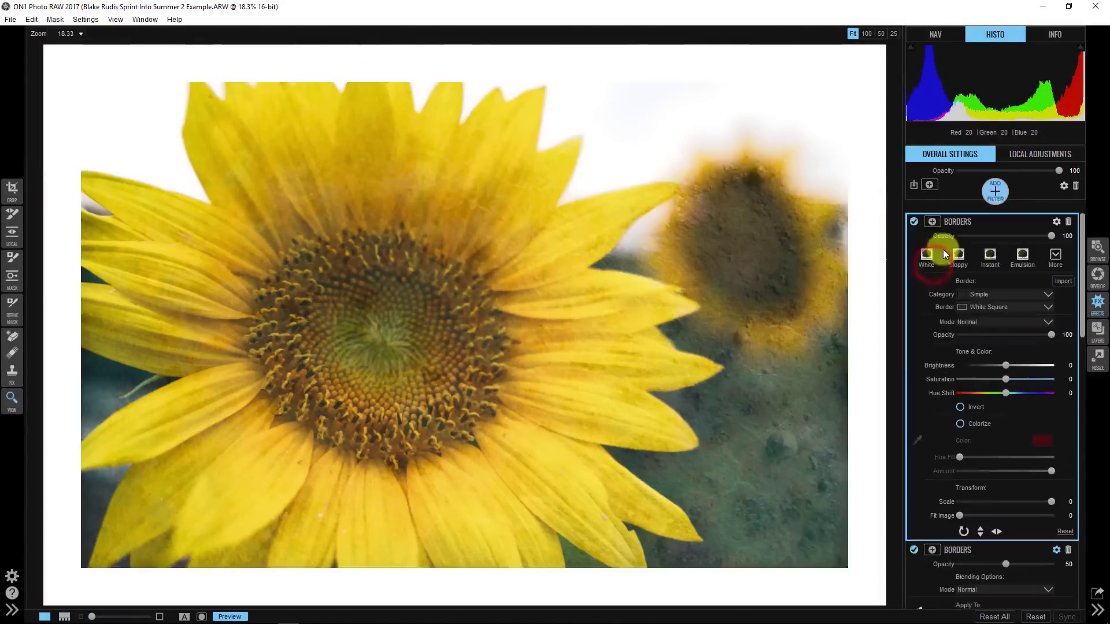
left_click(994, 293)
left_click(997, 359)
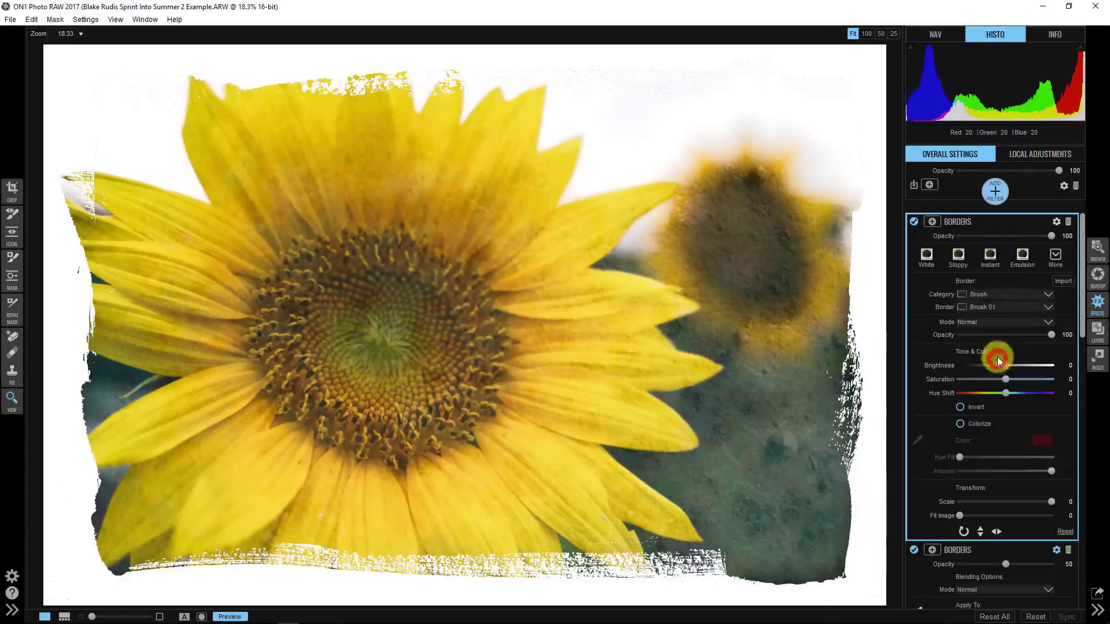
- Use the Brush 14 border in the upper Borders filter and colorize it with yellow sampled from a petal at an amount of 31
left_click(992, 304)
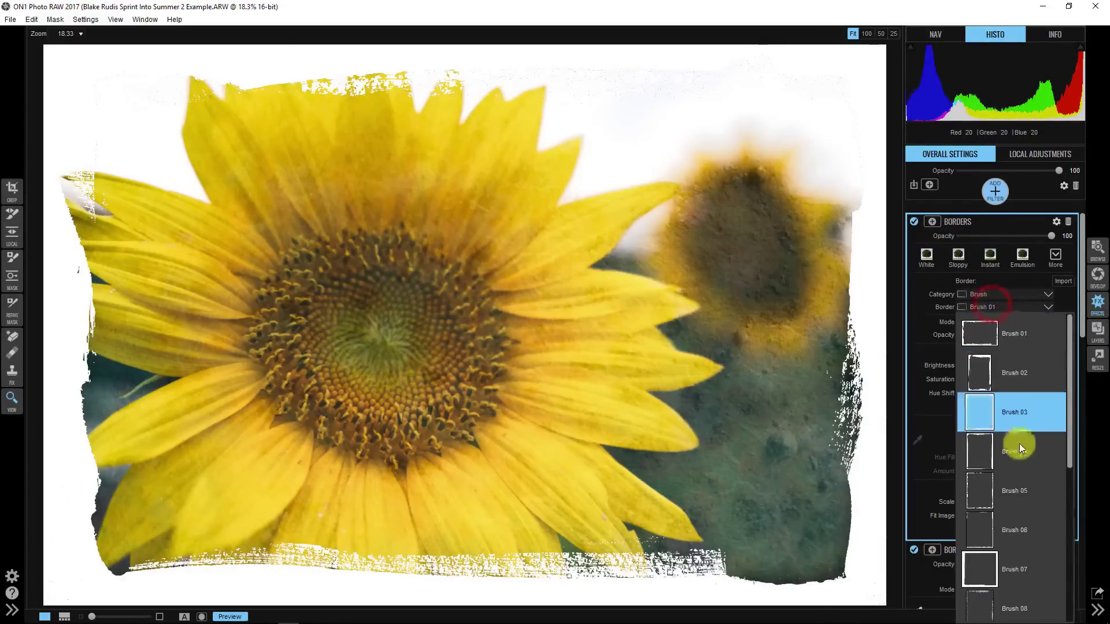
scroll(998, 584, "down", 4)
left_click(991, 566)
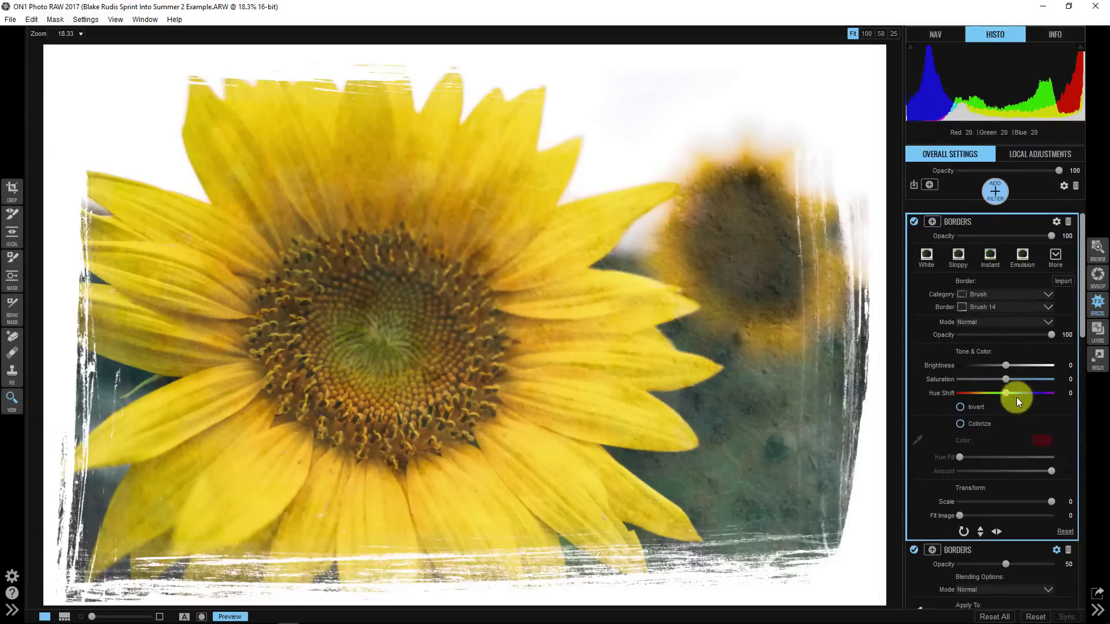
left_click(961, 424)
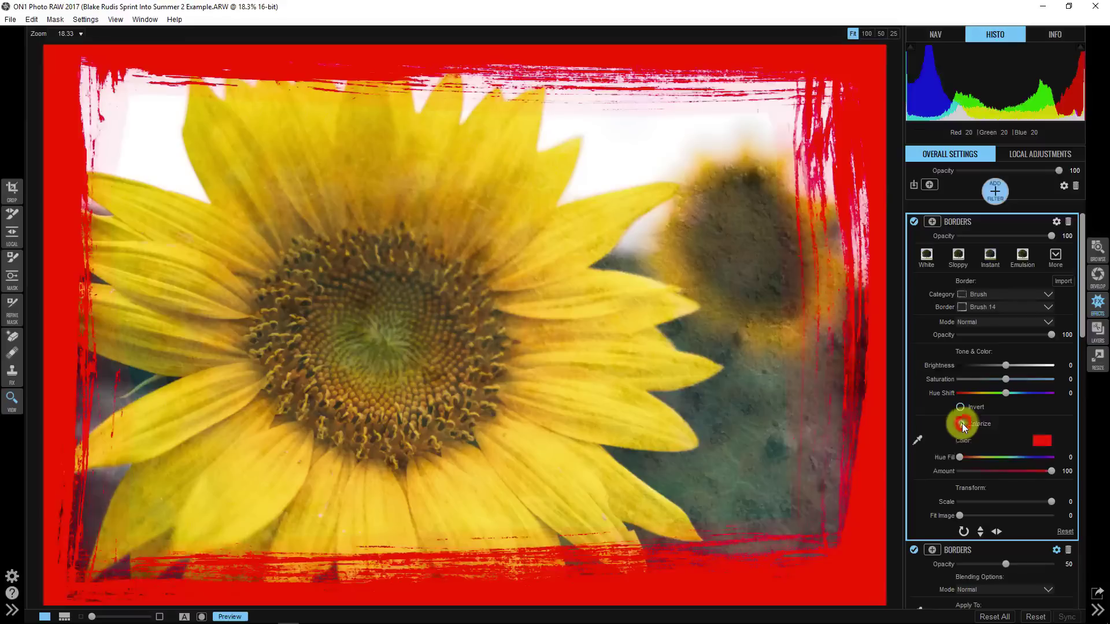
left_click(916, 440)
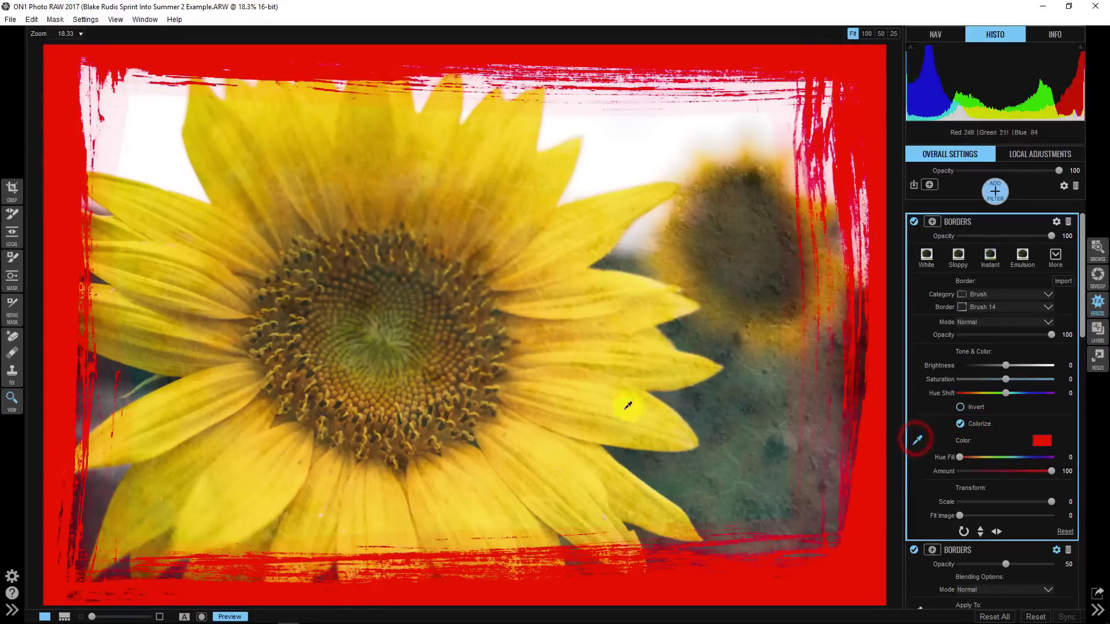
left_click(547, 406)
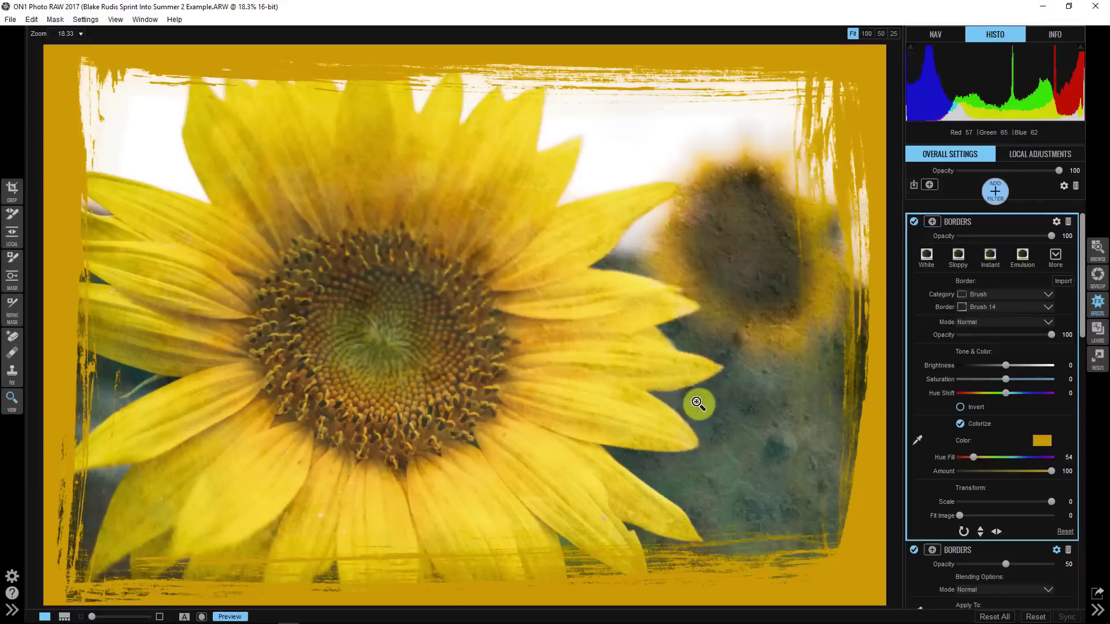
left_click_drag(1050, 470, 987, 474)
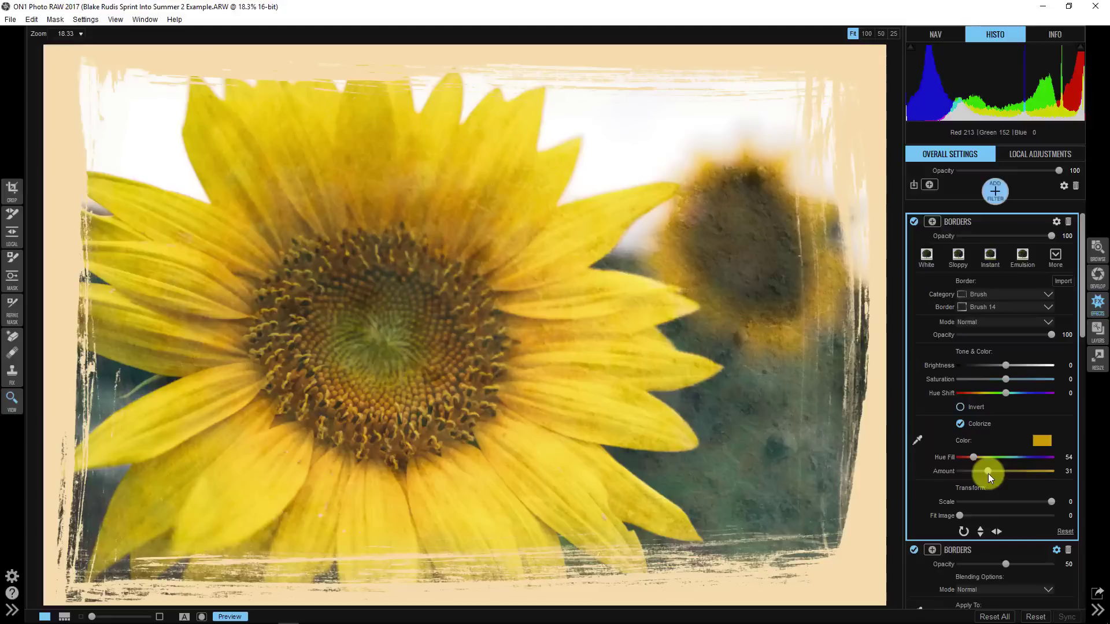
- Set the upper border's scale to -13 so the brushed frame moves out toward the photo's edges
left_click_drag(1049, 501, 1022, 470)
key("ctrl+z")
mouse_move(994, 502)
left_mouse_down()
mouse_move(1070, 520)
mouse_move(1031, 505)
mouse_move(991, 512)
left_mouse_up()
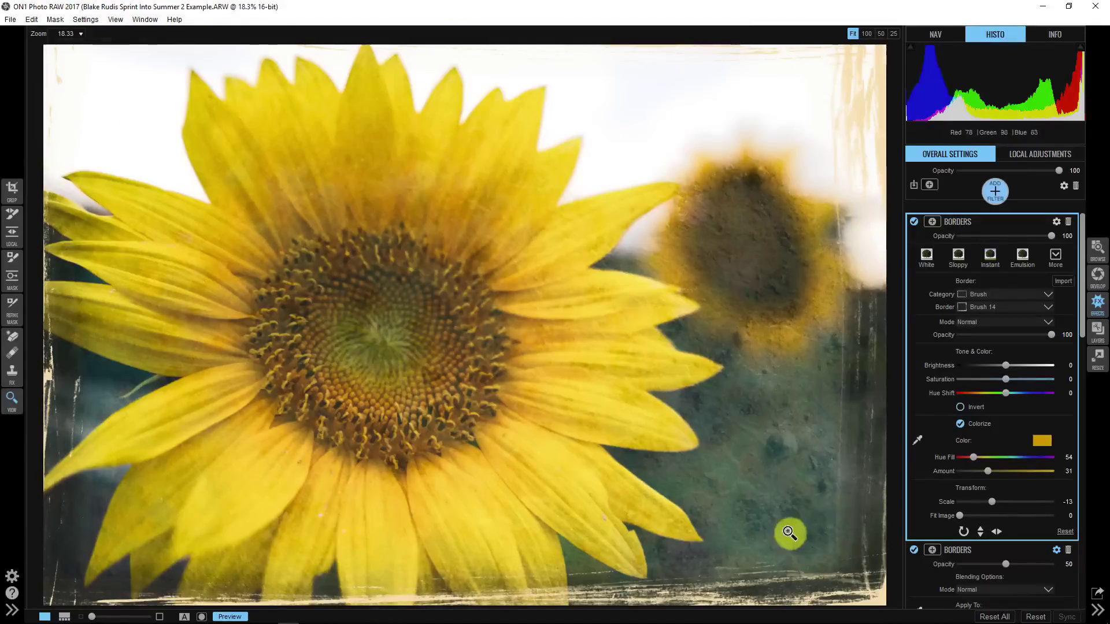
- Apply the upper Borders filter only to Shadows with a range of 65, and lower the filter's opacity to 30
left_click(1057, 222)
left_click(1005, 260)
left_click(997, 269)
left_click(998, 289)
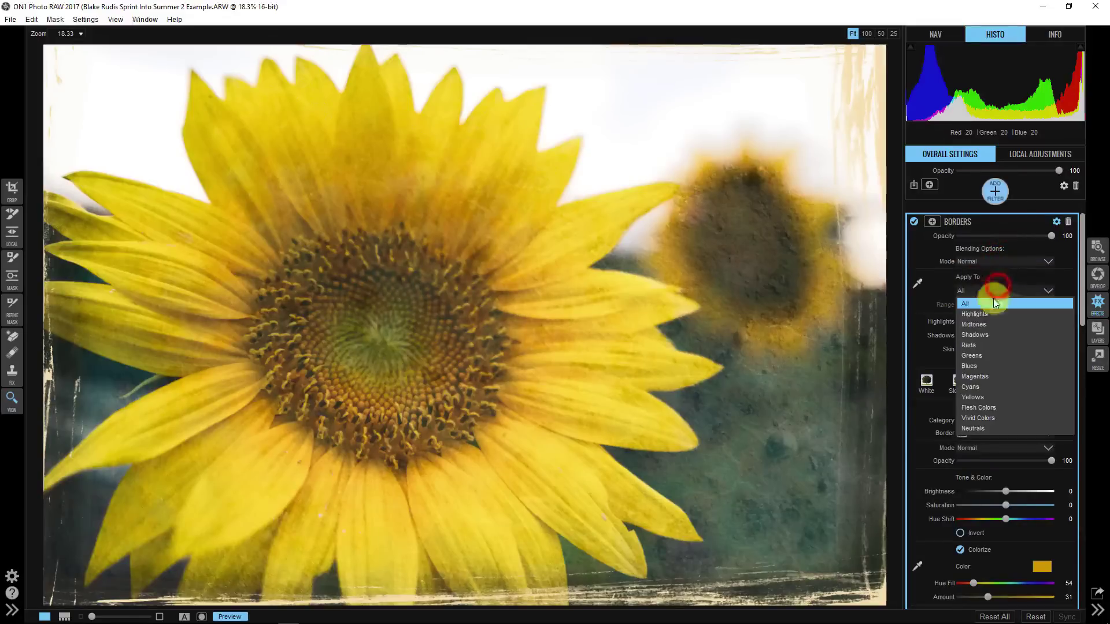
left_click(987, 332)
left_click_drag(1051, 236, 987, 241)
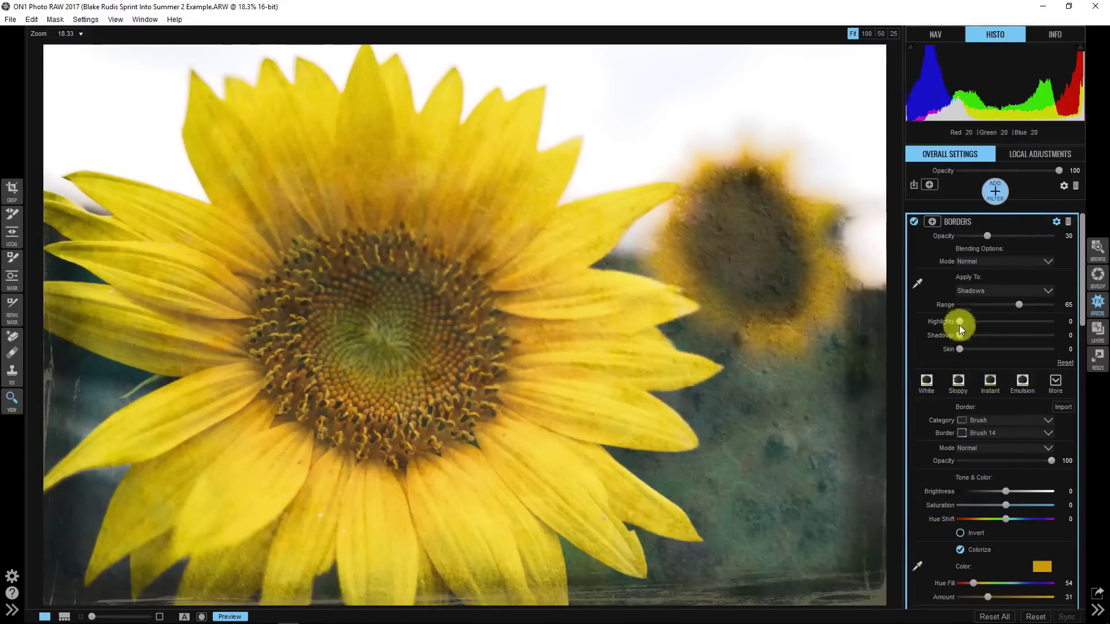
- Set the upper Borders filter's skin protection to 65 and the border's scale to -10
left_click_drag(959, 349, 237, 616)
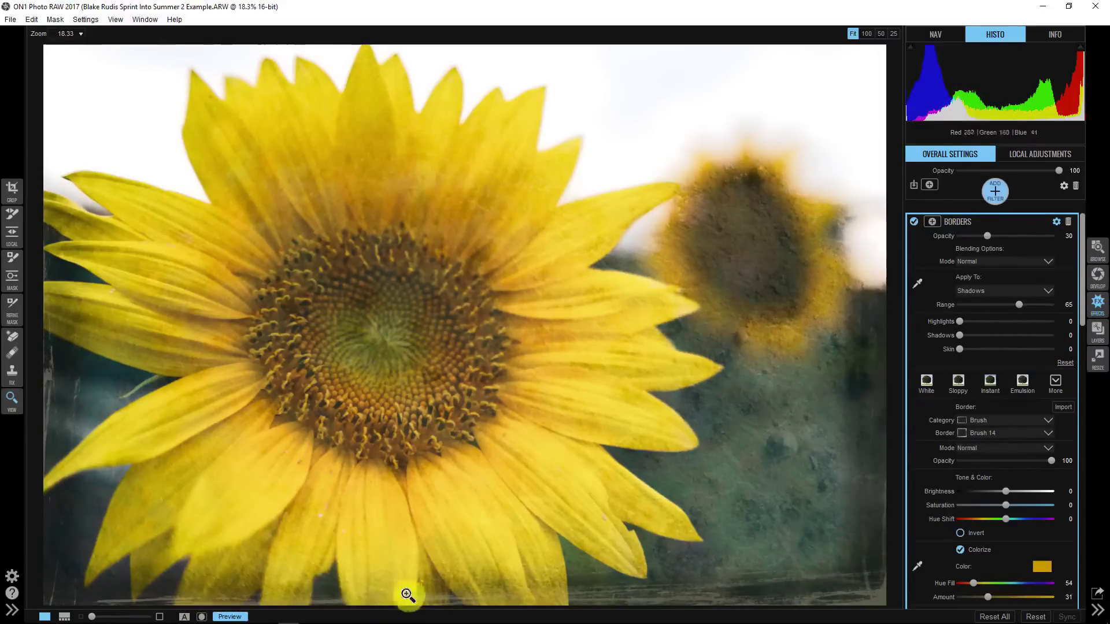
left_click(959, 336)
left_click_drag(960, 348, 1022, 351)
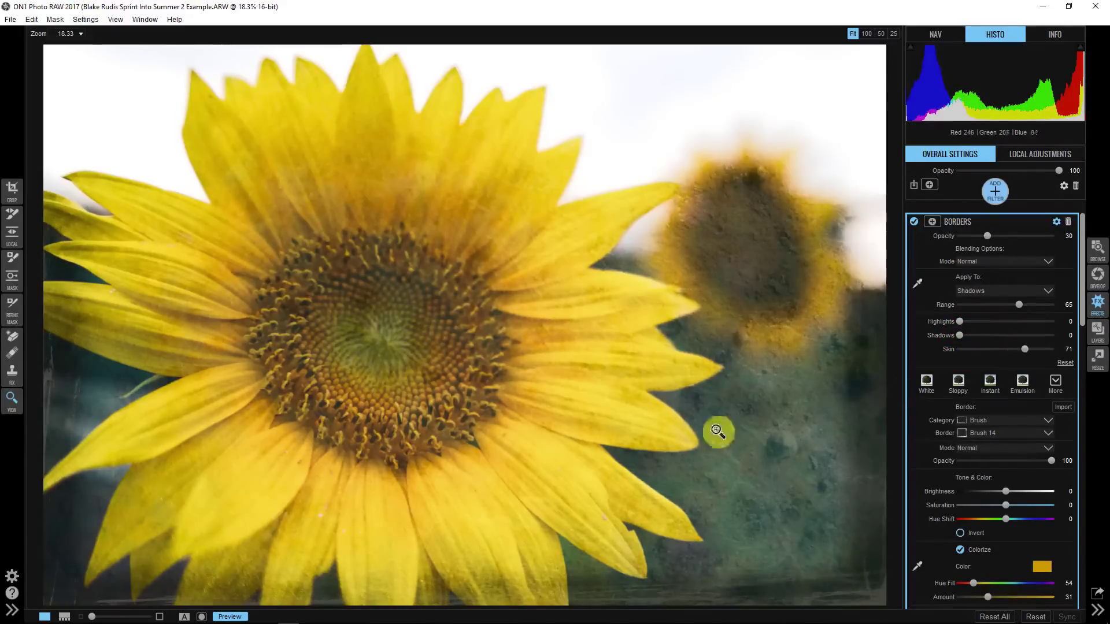
scroll(984, 431, "down", 1)
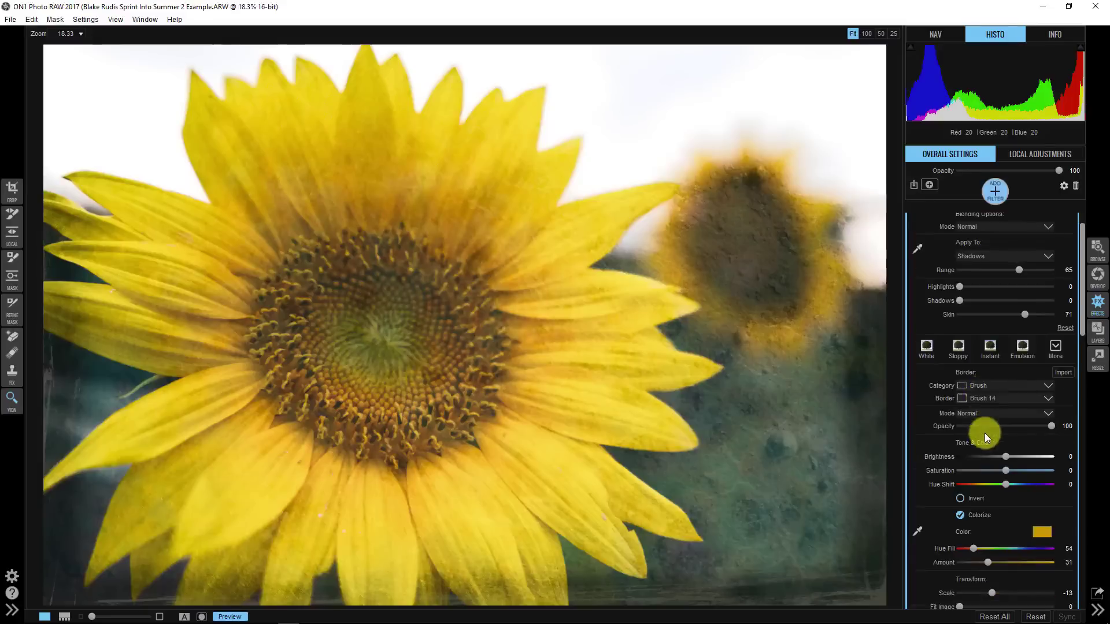
left_click_drag(995, 594, 1005, 592)
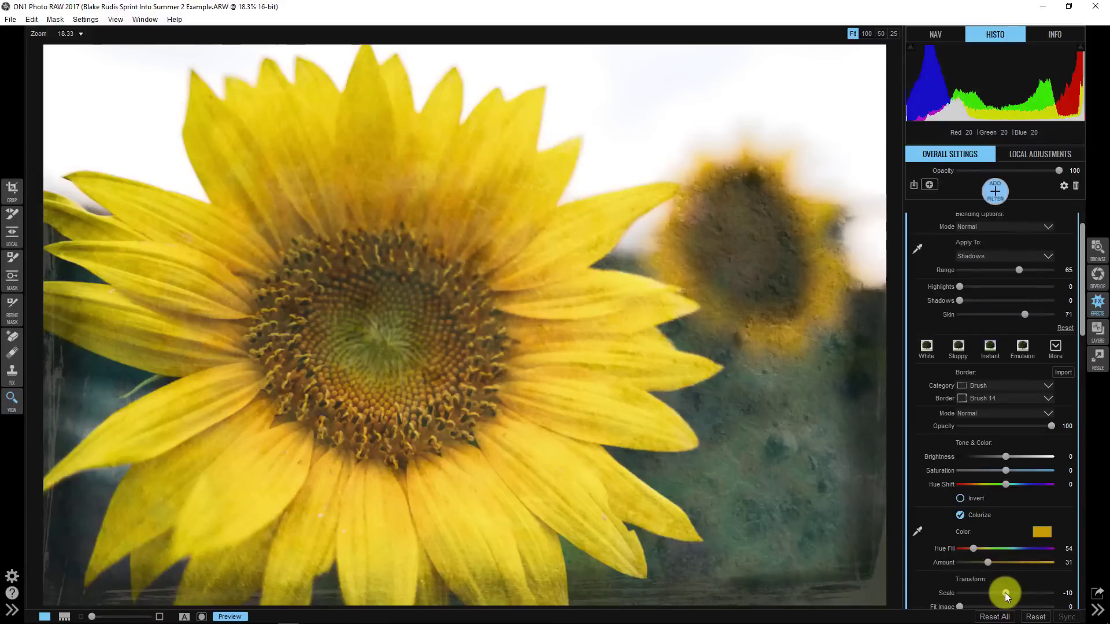
mouse_move(1022, 315)
left_mouse_down()
mouse_move(959, 317)
mouse_move(1056, 318)
mouse_move(1018, 321)
left_mouse_up()
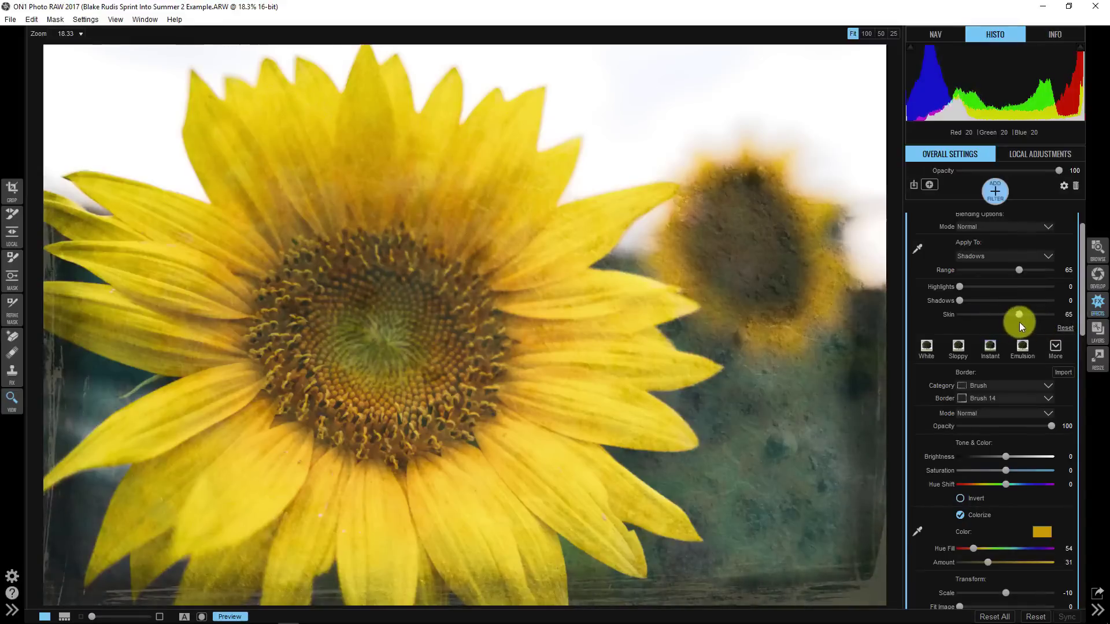
scroll(942, 285, "up", 1)
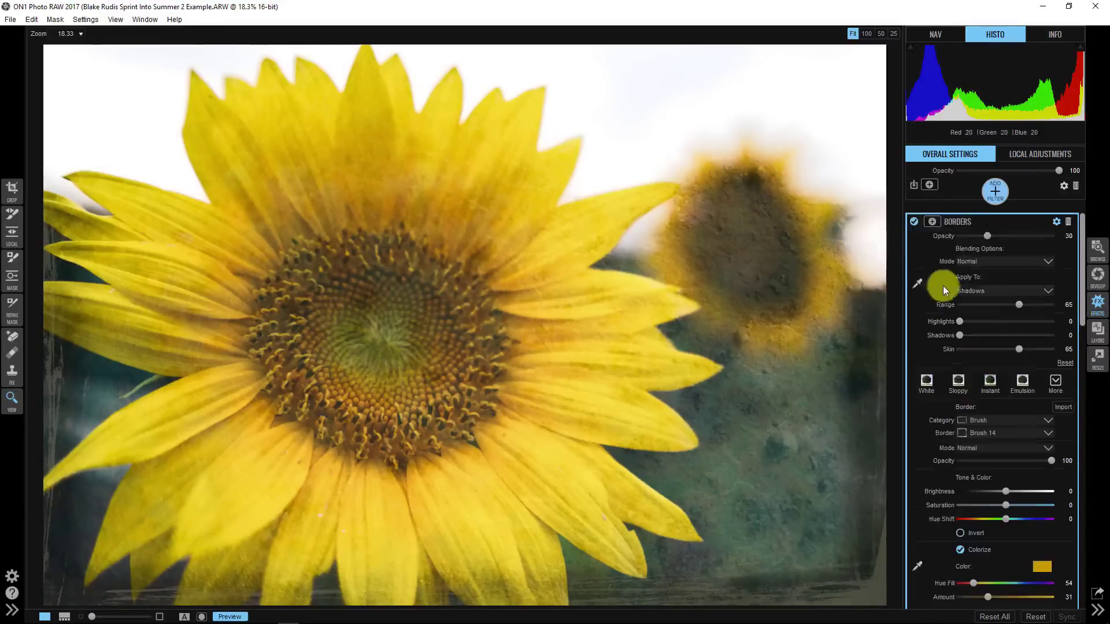
- Collapse the stacked Borders and Textures filters to tidy the filter list
left_click(973, 222)
left_click(959, 243)
left_click(956, 238)
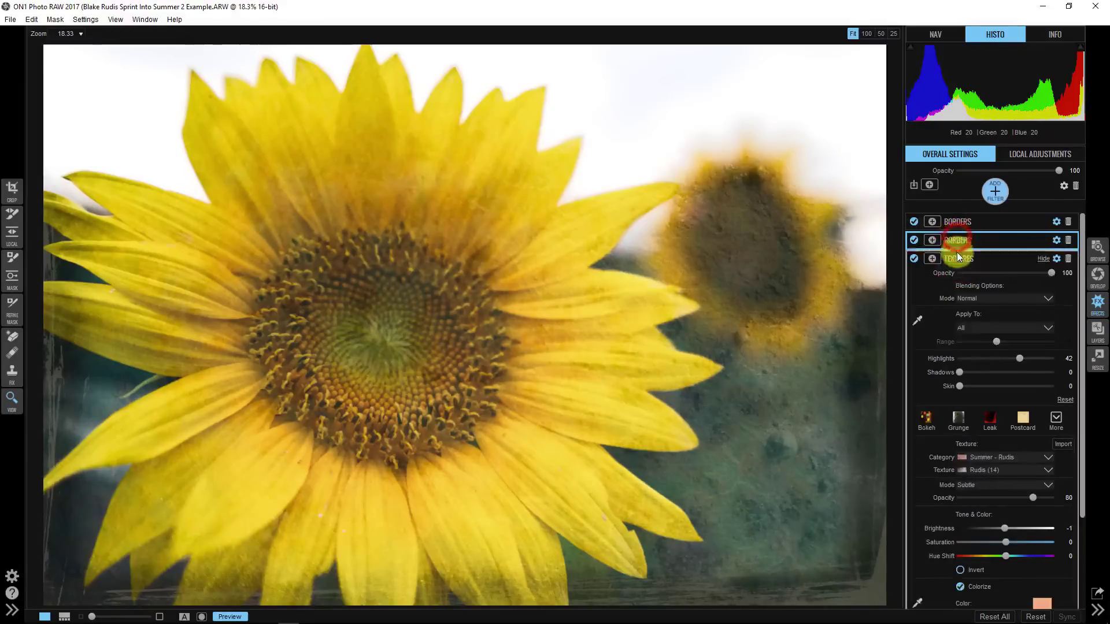
scroll(955, 259, "down", 1)
scroll(963, 277, "up", 2)
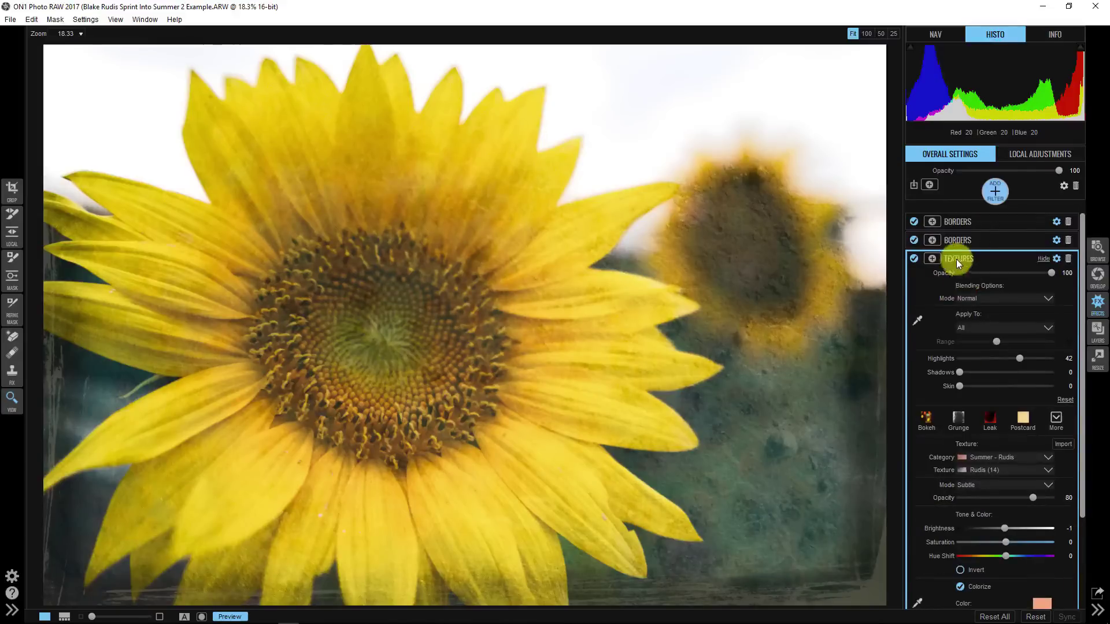
left_click(956, 259)
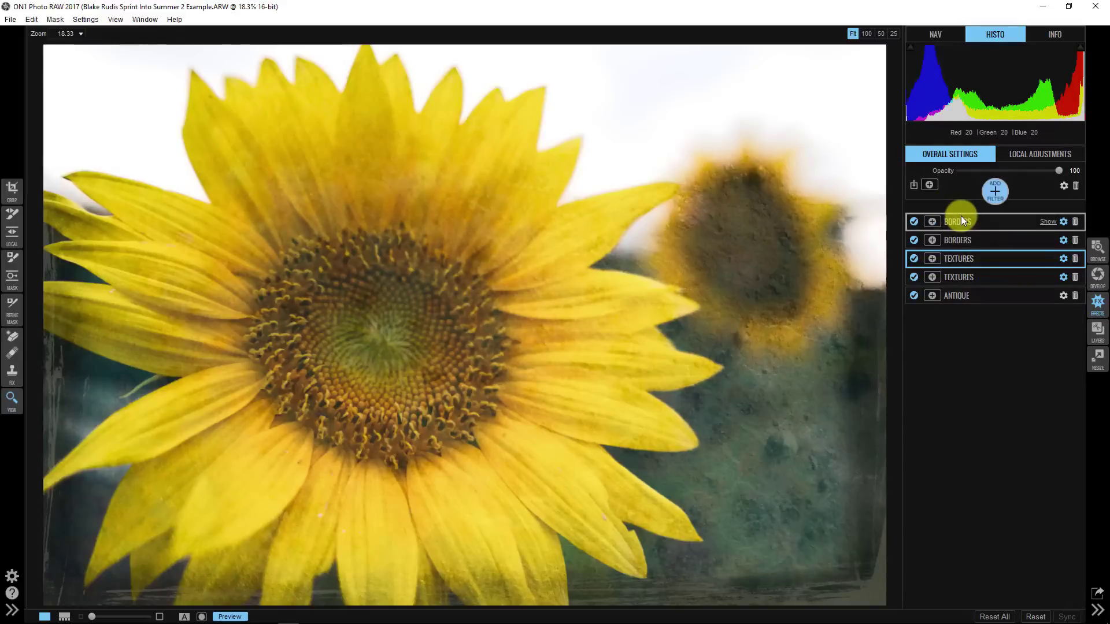
- Add a Vintage filter with the Red-Yellow preset above the Borders filters, and compare the photo with and without it
left_click(1048, 222)
left_click(994, 194)
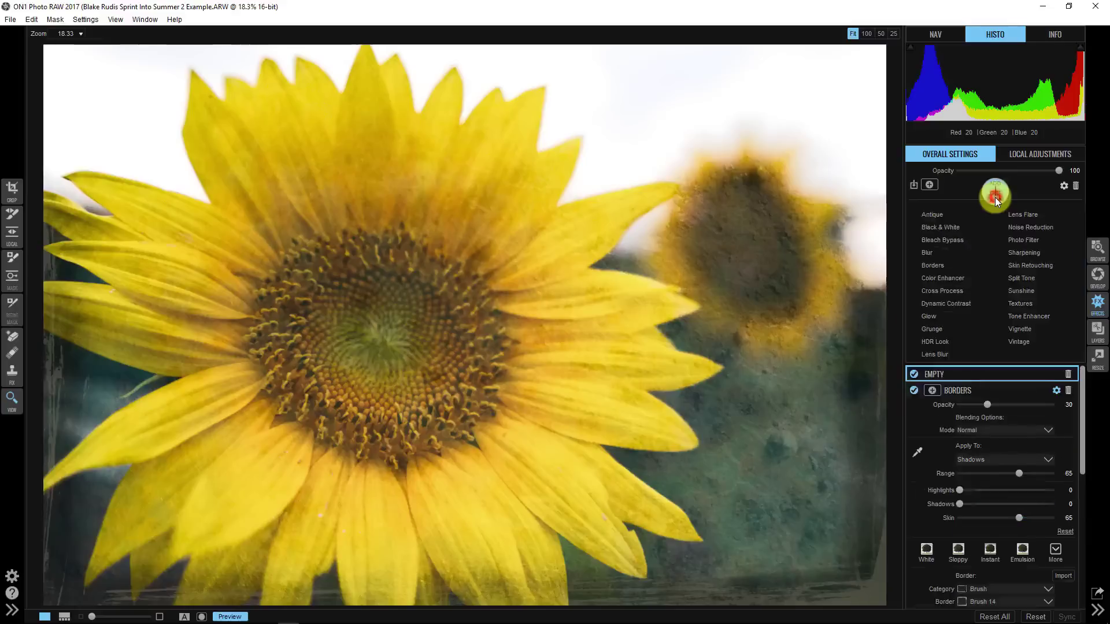
left_click(1015, 339)
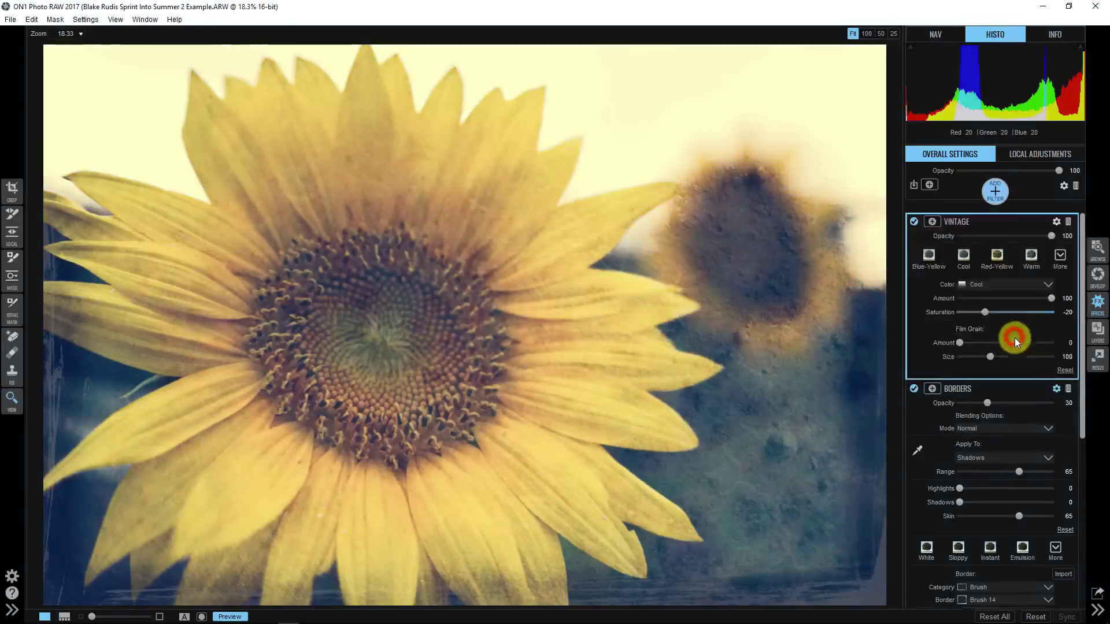
left_click(995, 257)
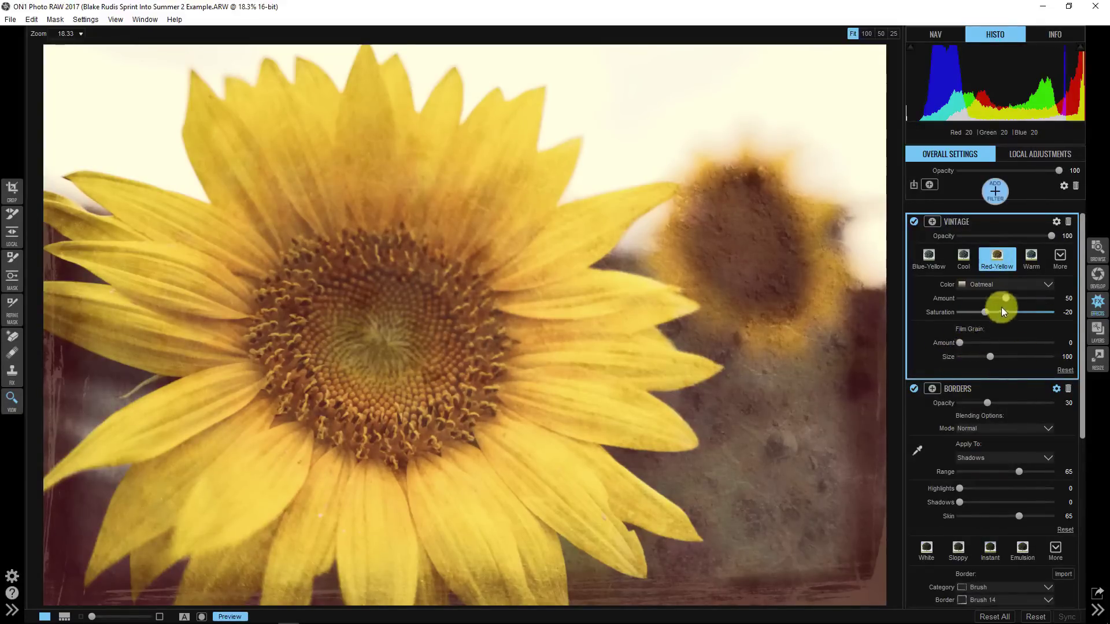
left_click(914, 222)
left_click(914, 222)
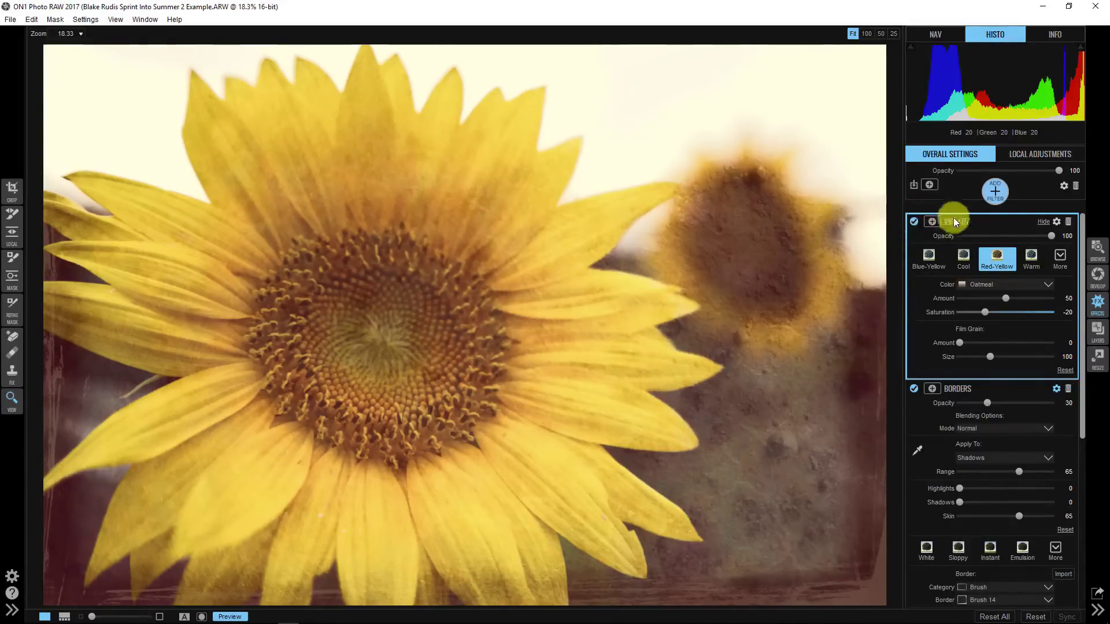
- Set the Vintage filter's blending mode to Color and its skin protection to 18
left_click(1056, 221)
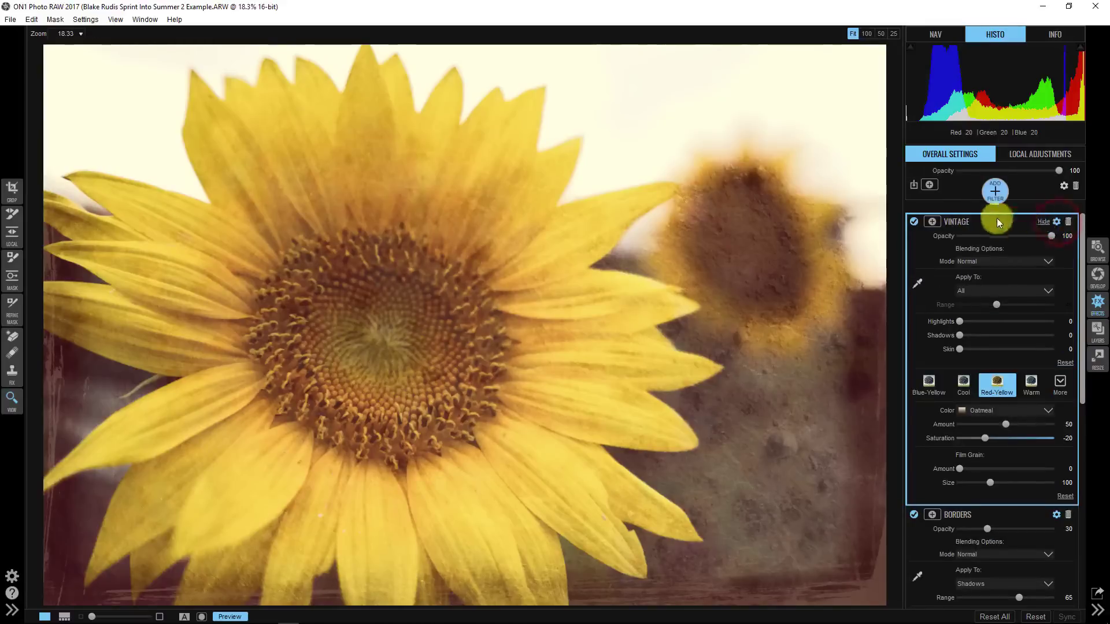
left_click(971, 261)
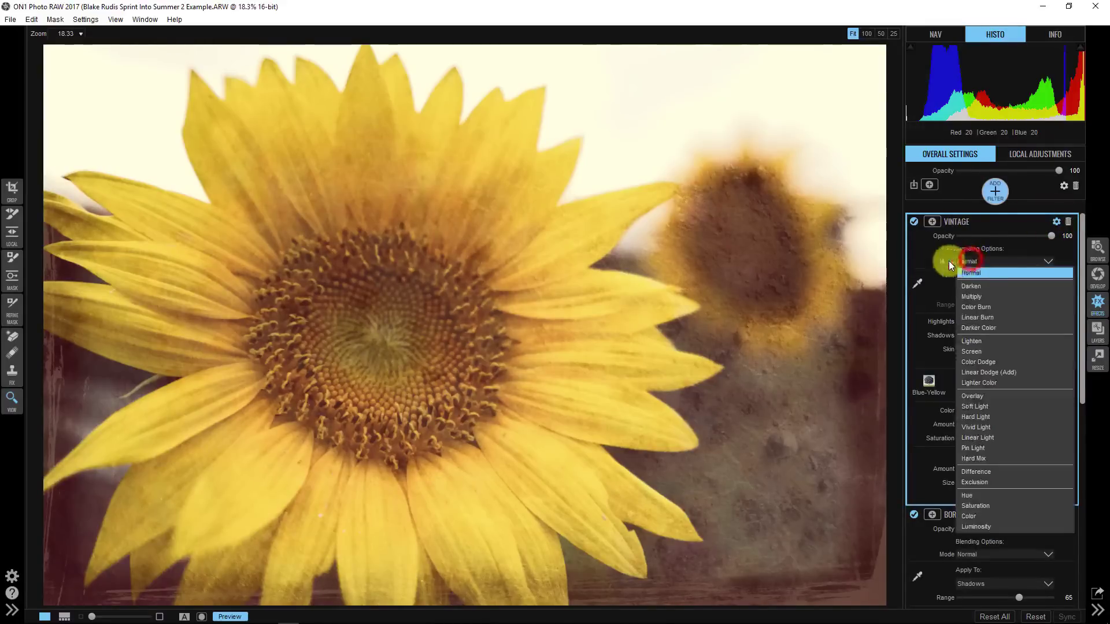
left_click(966, 516)
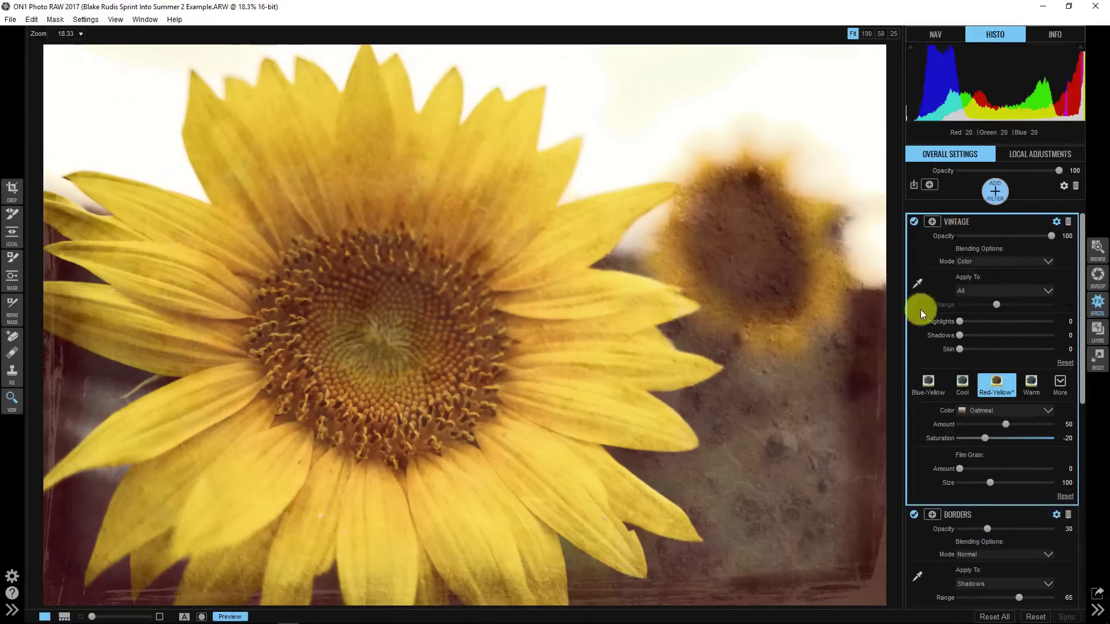
mouse_move(956, 349)
left_mouse_down()
mouse_move(1014, 345)
mouse_move(949, 346)
mouse_move(990, 346)
mouse_move(953, 349)
mouse_move(978, 347)
left_mouse_up()
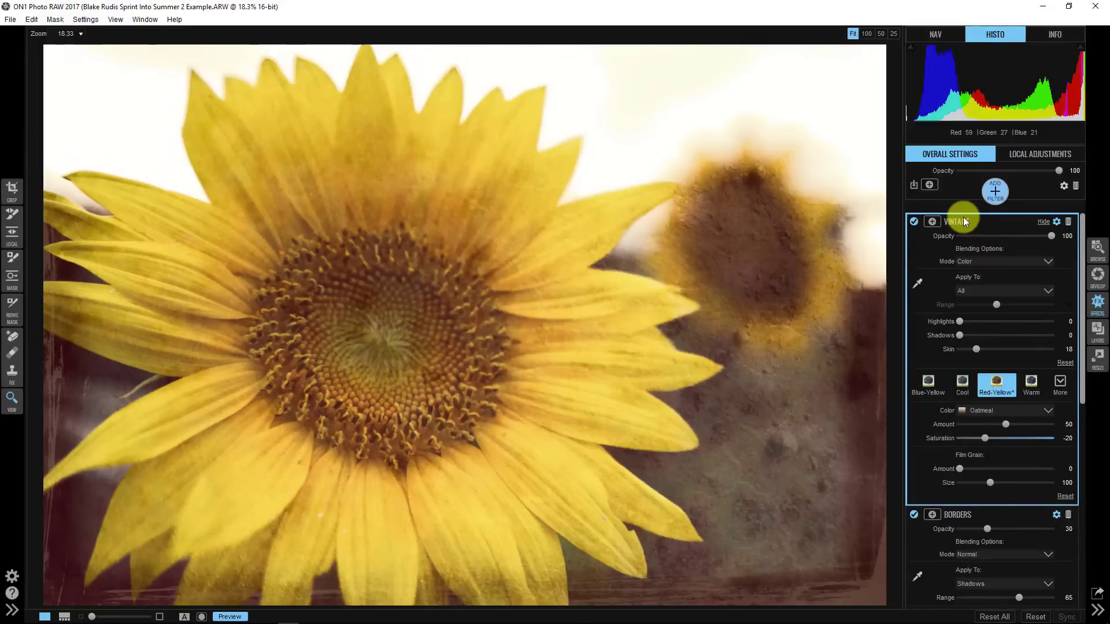
- In the Develop module, set highlights to 12, shadows to 1, blacks to -9 and contrast to -30
left_click(1097, 277)
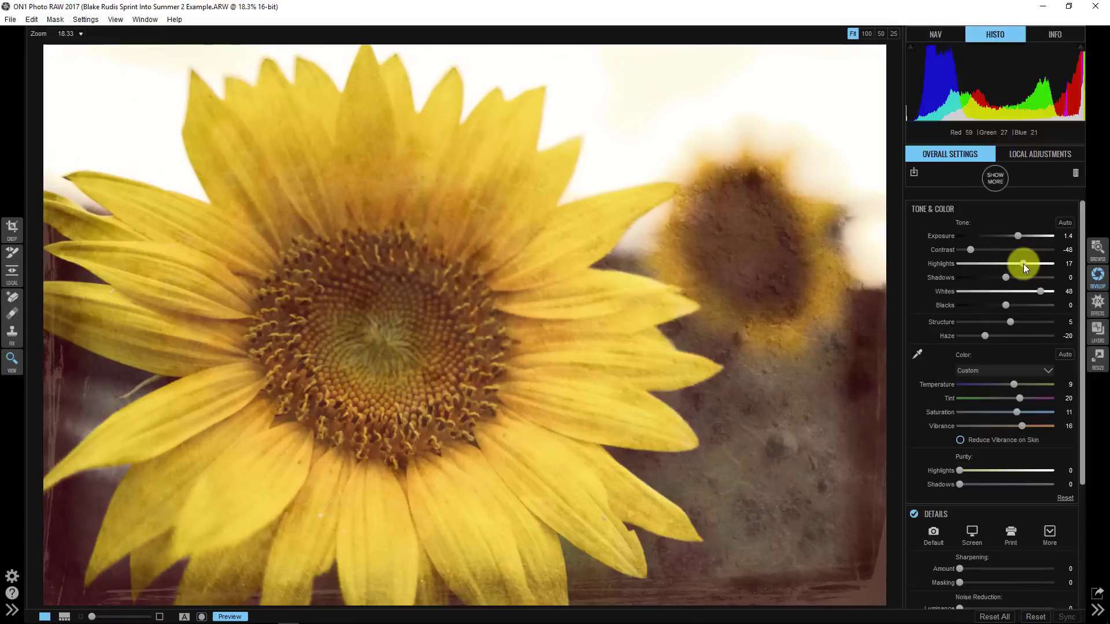
left_click_drag(1023, 264, 721, 235)
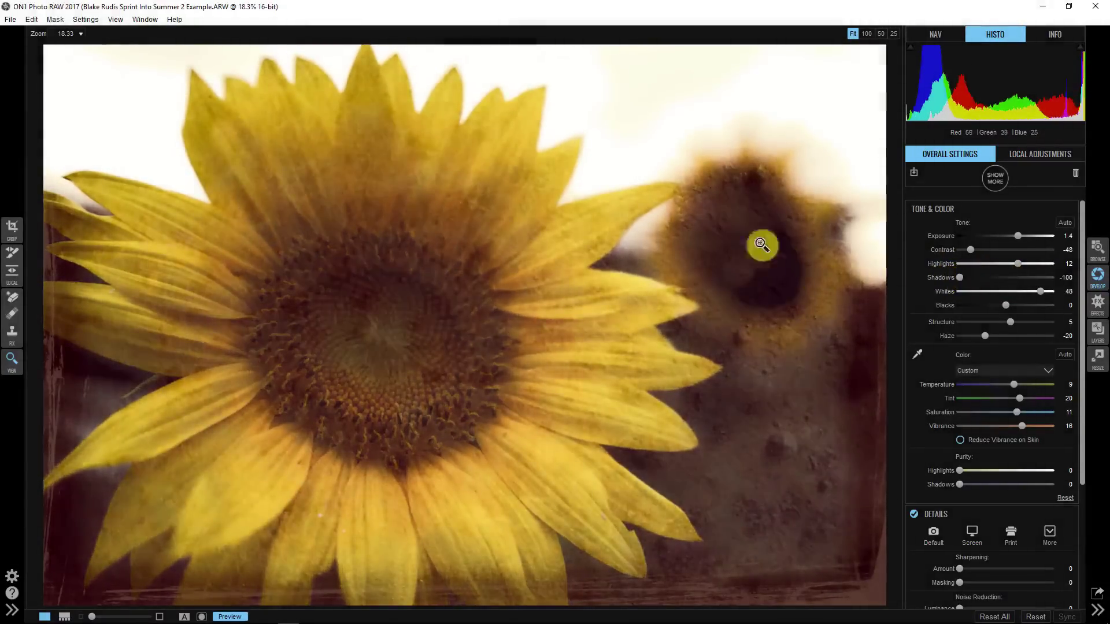
left_click_drag(966, 273, 971, 317)
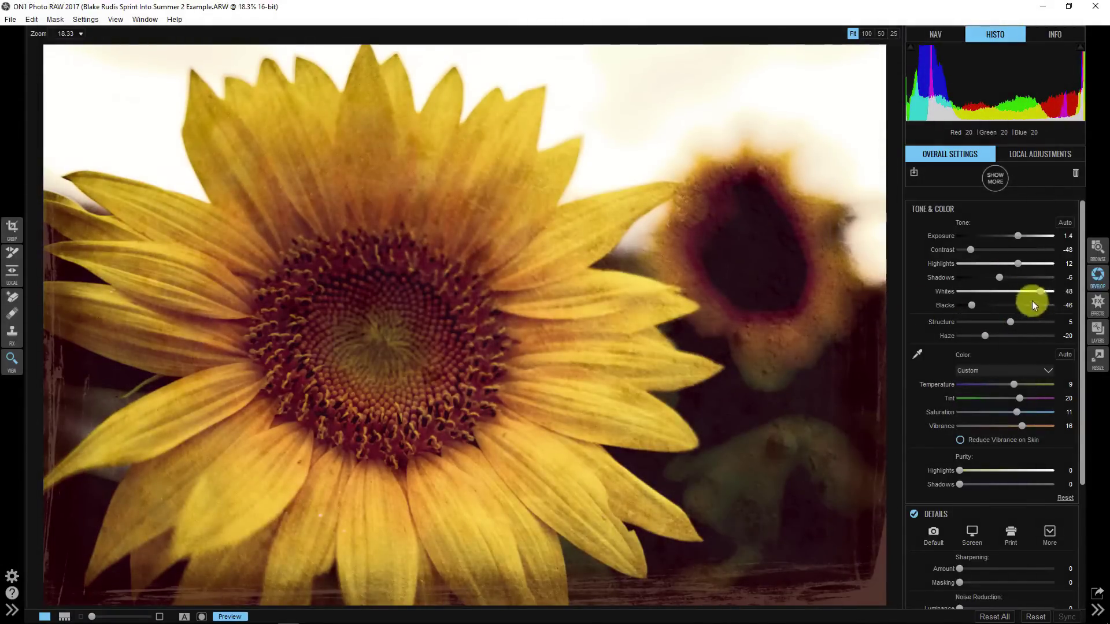
left_click(968, 307)
left_click_drag(970, 308, 1054, 276)
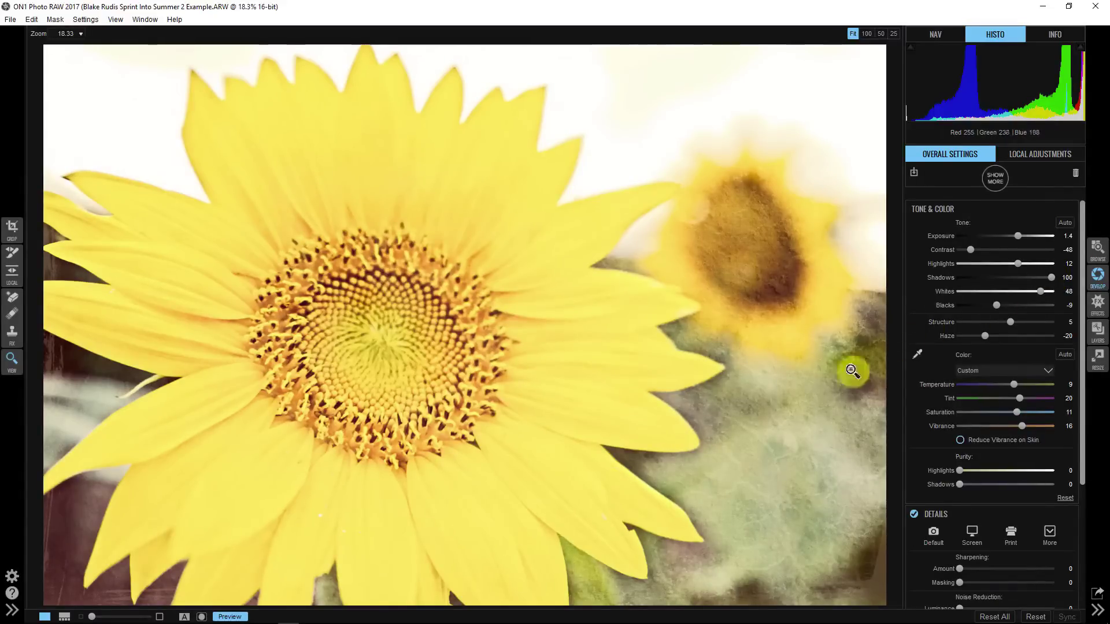
left_click_drag(1042, 279, 980, 249)
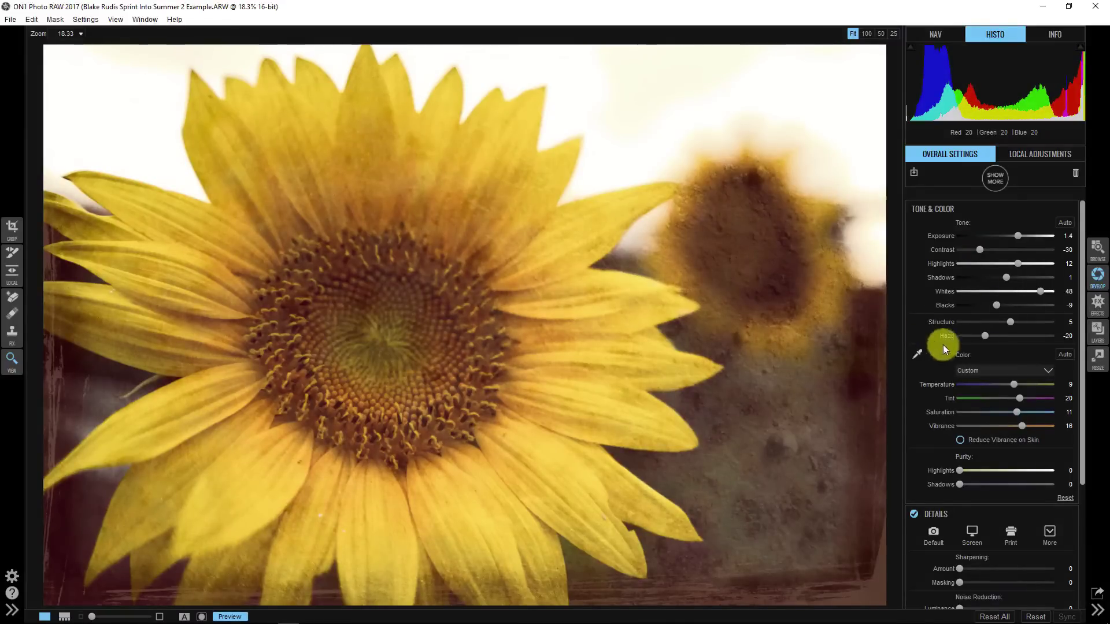
- Set temperature to 8, tint to 24 and shadow purity to 14, and compare the edited photo with the original
mouse_move(1014, 384)
left_mouse_down()
mouse_move(1048, 386)
mouse_move(1018, 384)
mouse_move(1049, 401)
mouse_move(1007, 399)
mouse_move(1021, 401)
left_mouse_up()
left_click_drag(977, 470, 997, 484)
left_click(231, 617)
left_click(232, 617)
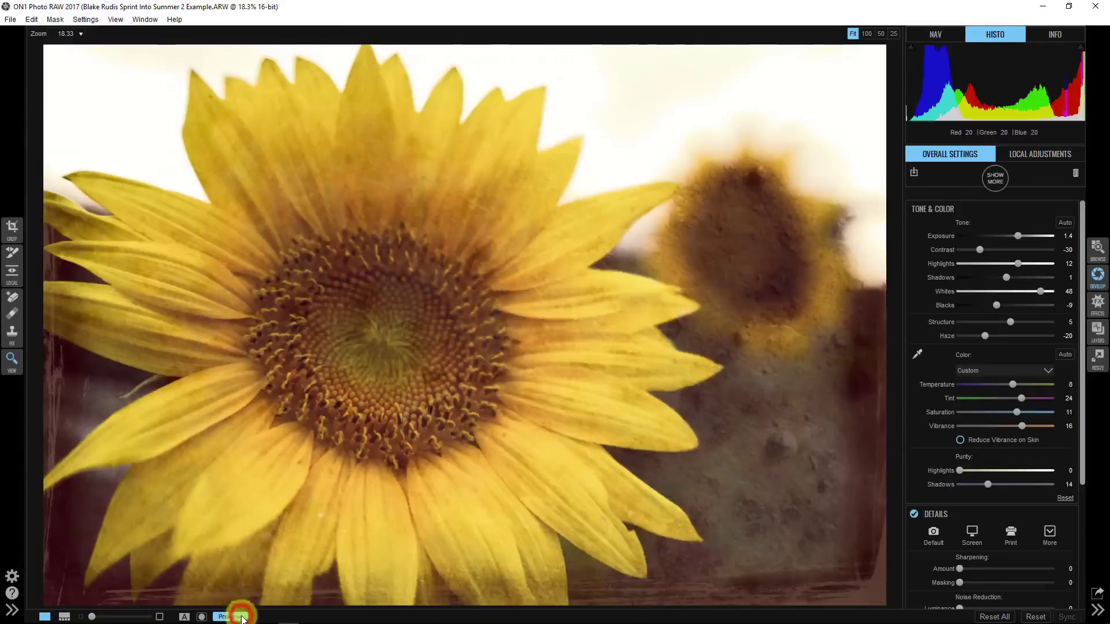
left_click(241, 617)
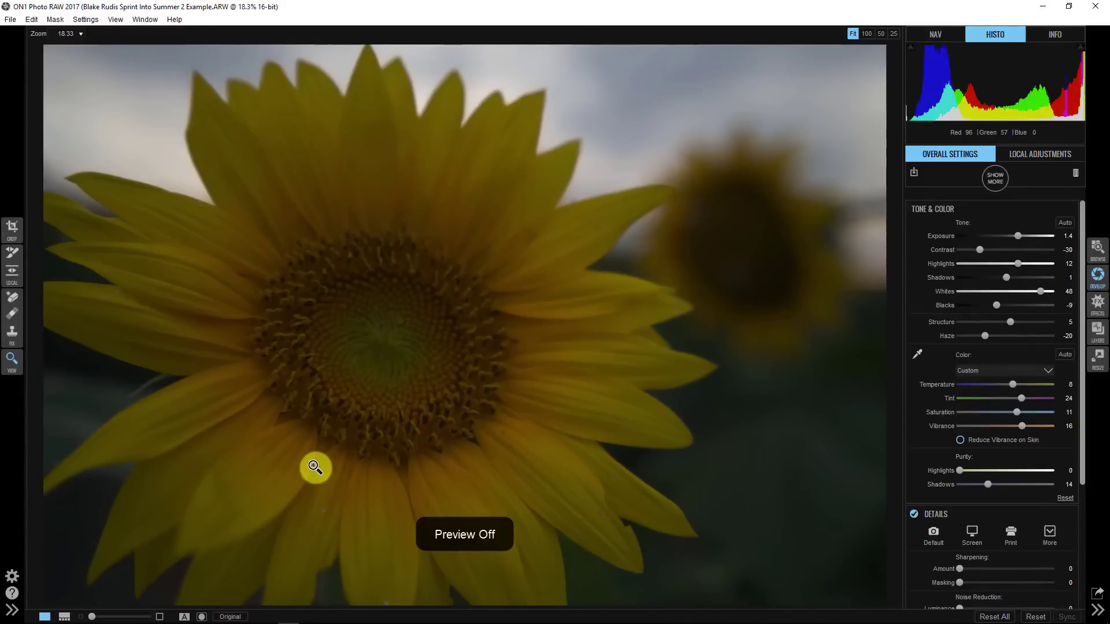
left_click(240, 617)
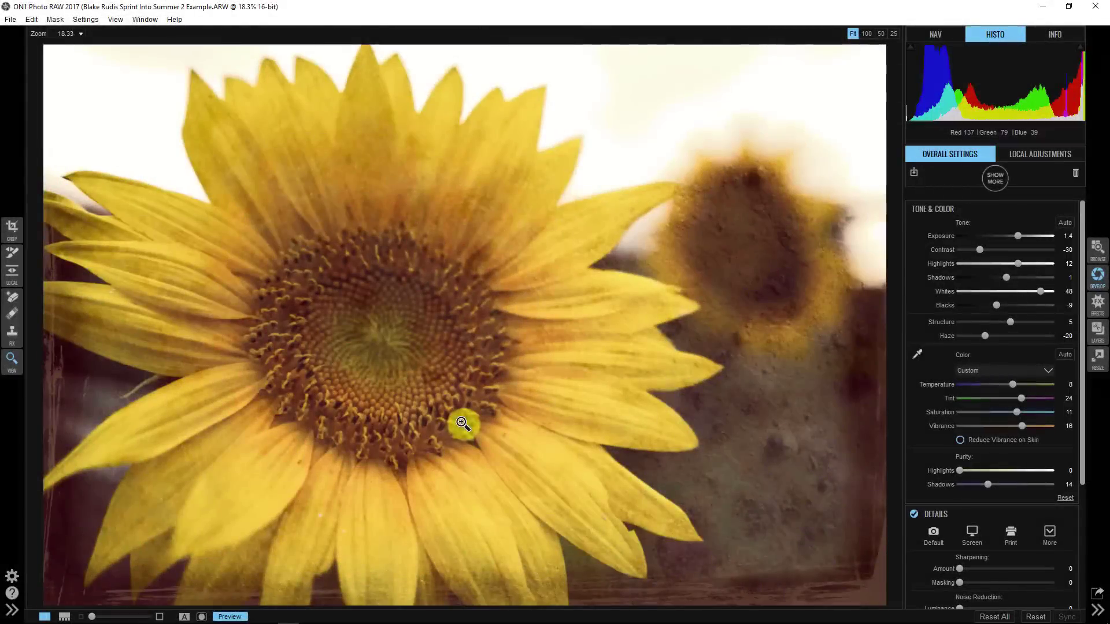
- Add a Textures filter above the Vintage filter in the Effects module
left_click(1098, 303)
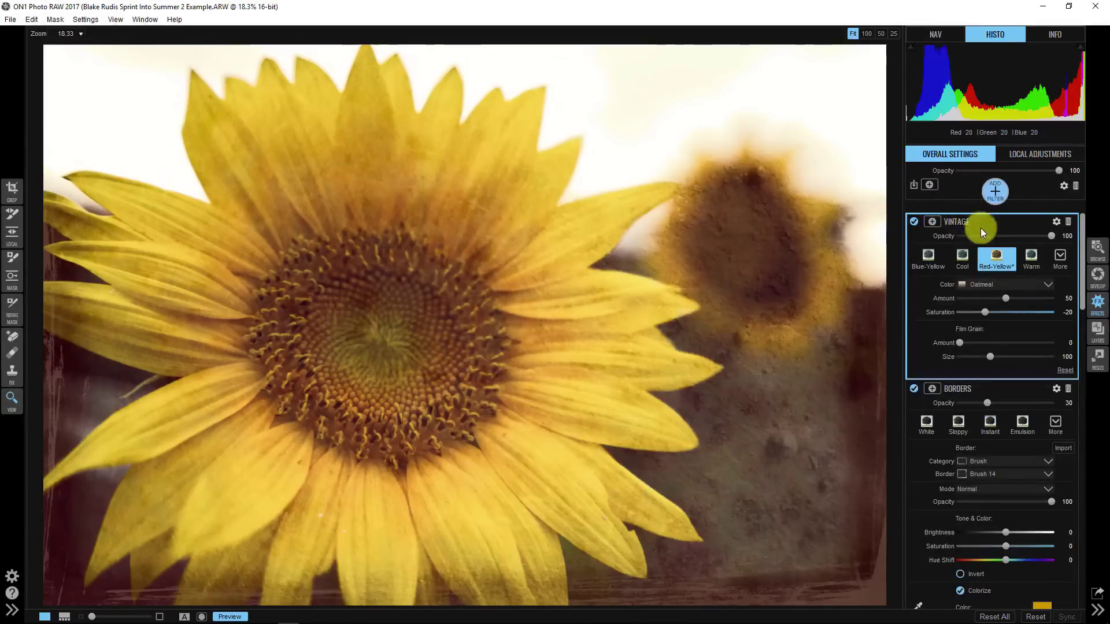
left_click(993, 190)
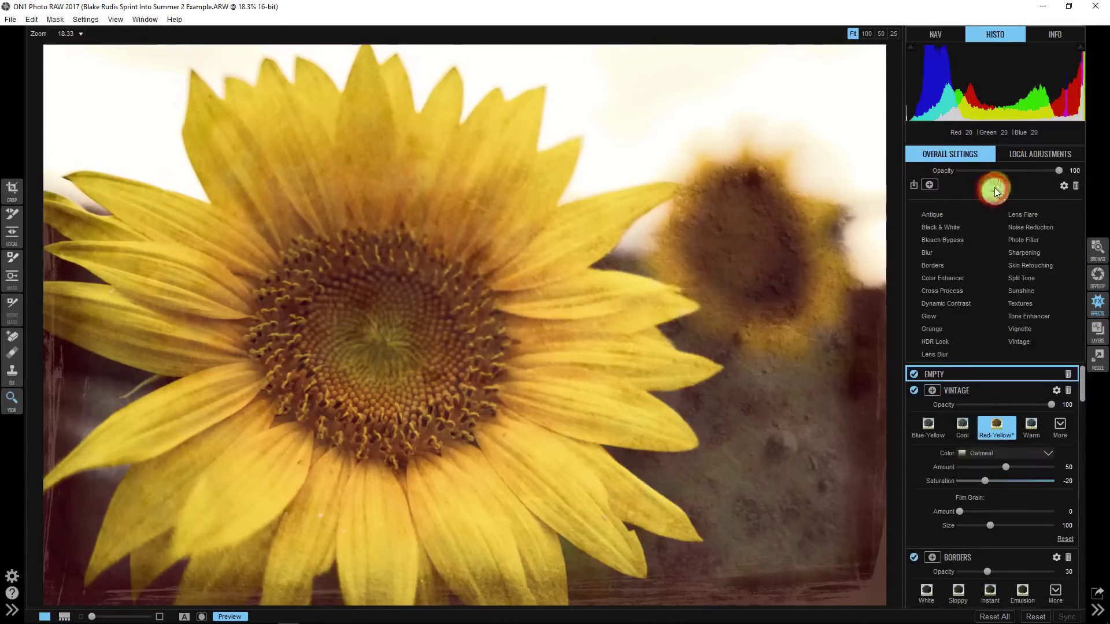
left_click(1021, 304)
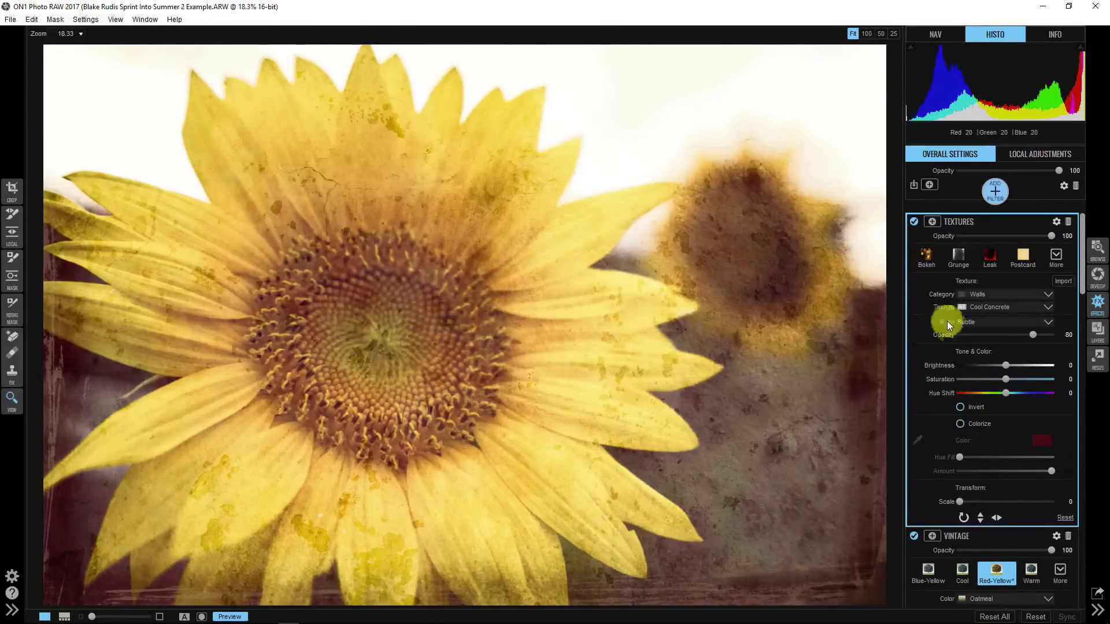
- Start a texture import and choose all 15 JPG files from the textures subfolder of Spring Into Summer on the Desktop
left_click(1063, 282)
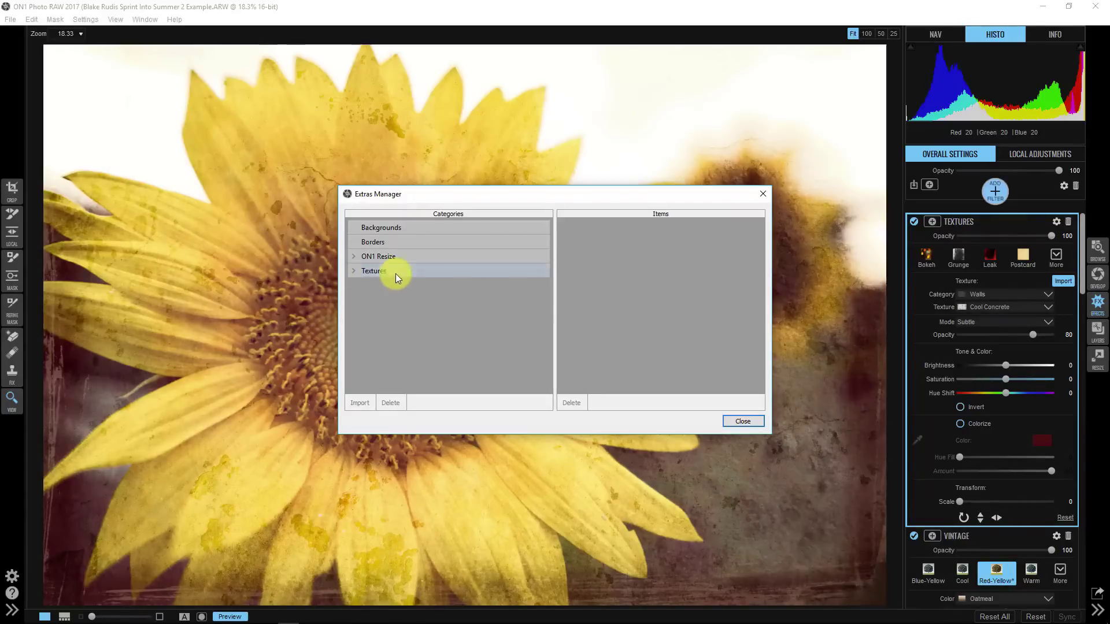
left_click(381, 273)
left_click(358, 404)
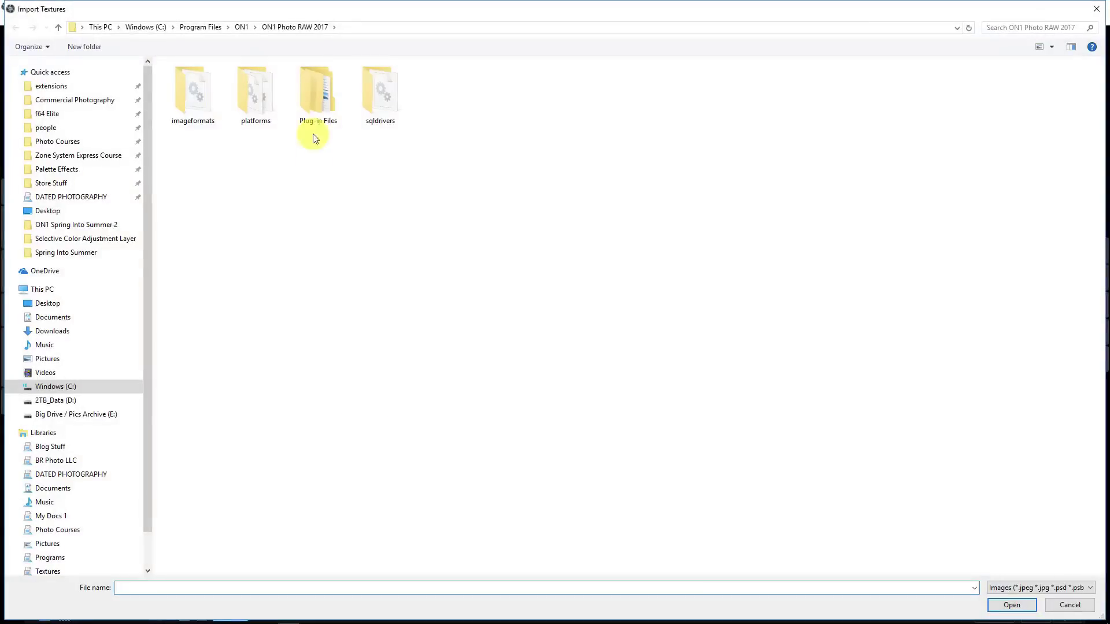
left_click_drag(153, 150, 46, 151)
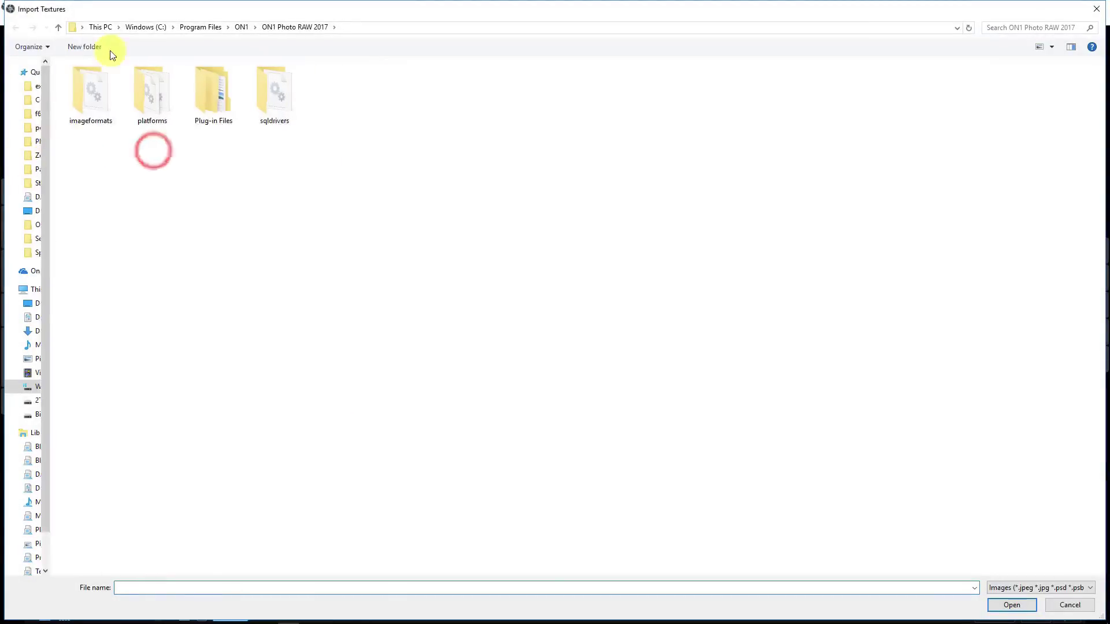
left_click(31, 210)
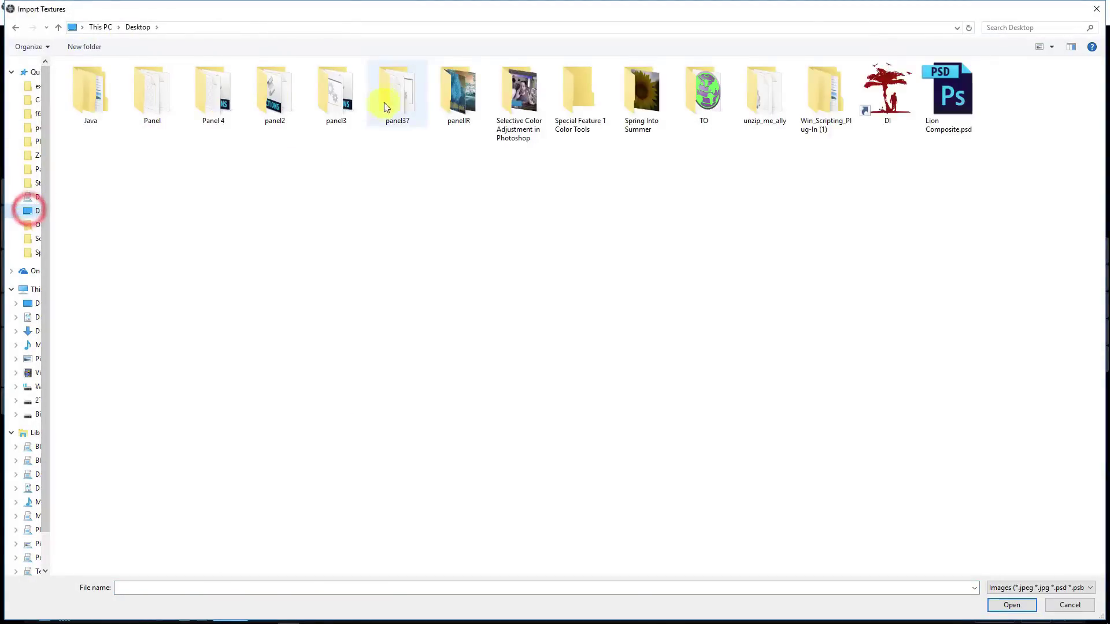
left_click(635, 97)
double_click(635, 96)
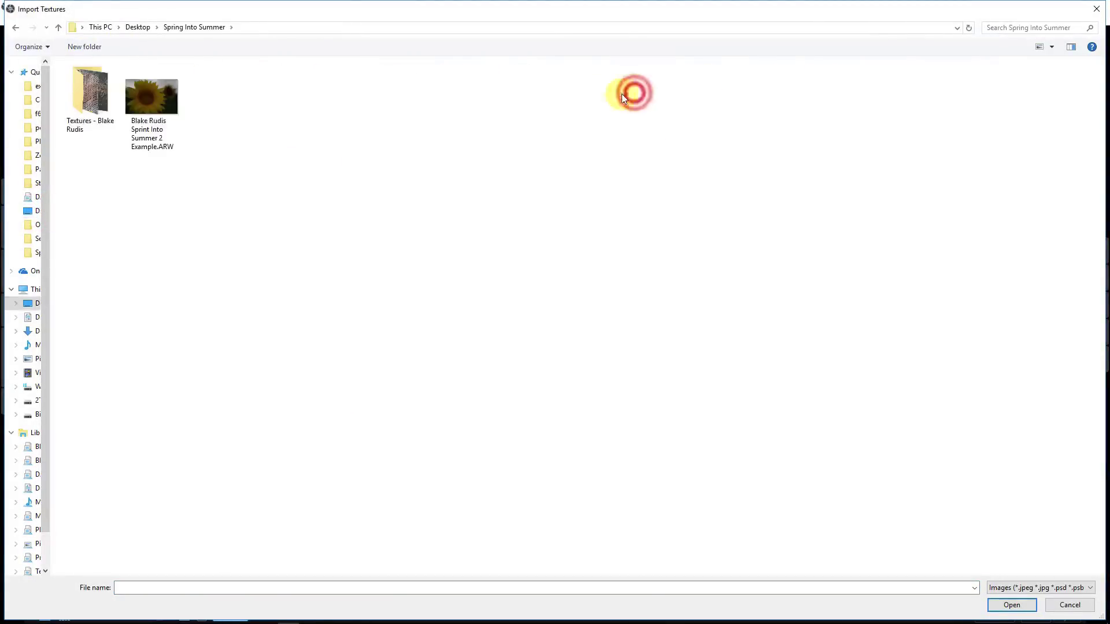
double_click(92, 102)
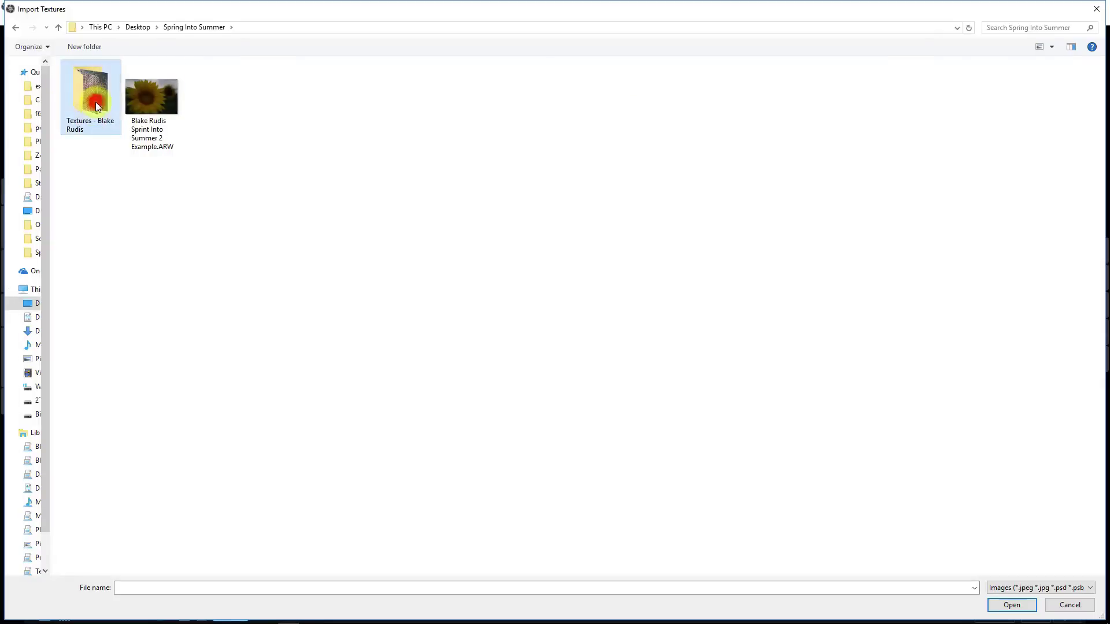
left_click_drag(1028, 191, 1, 60)
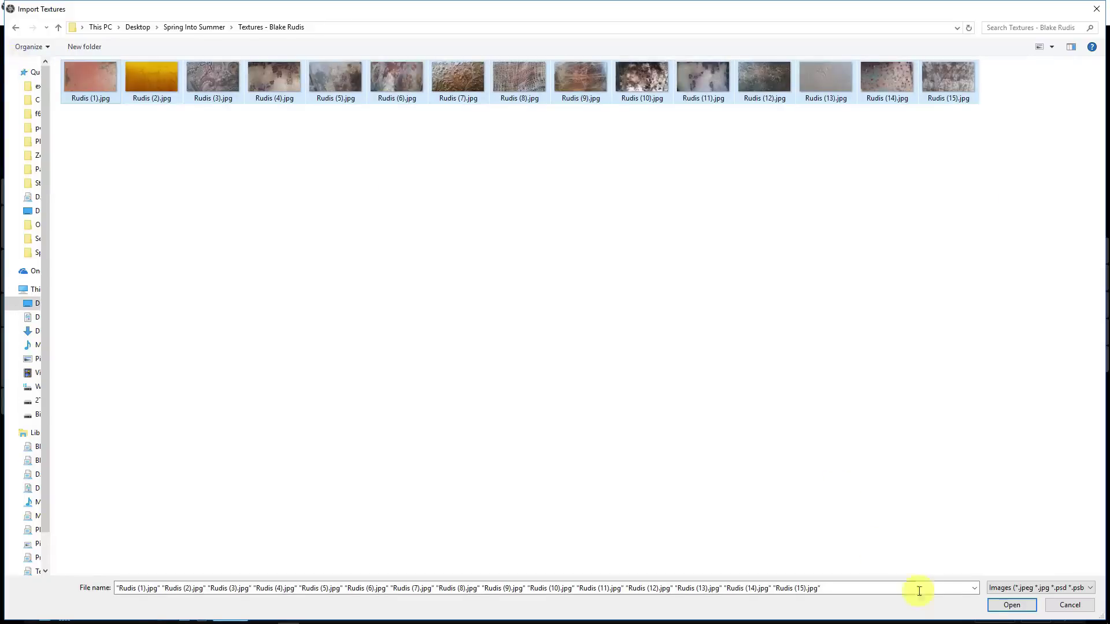
left_click(1006, 605)
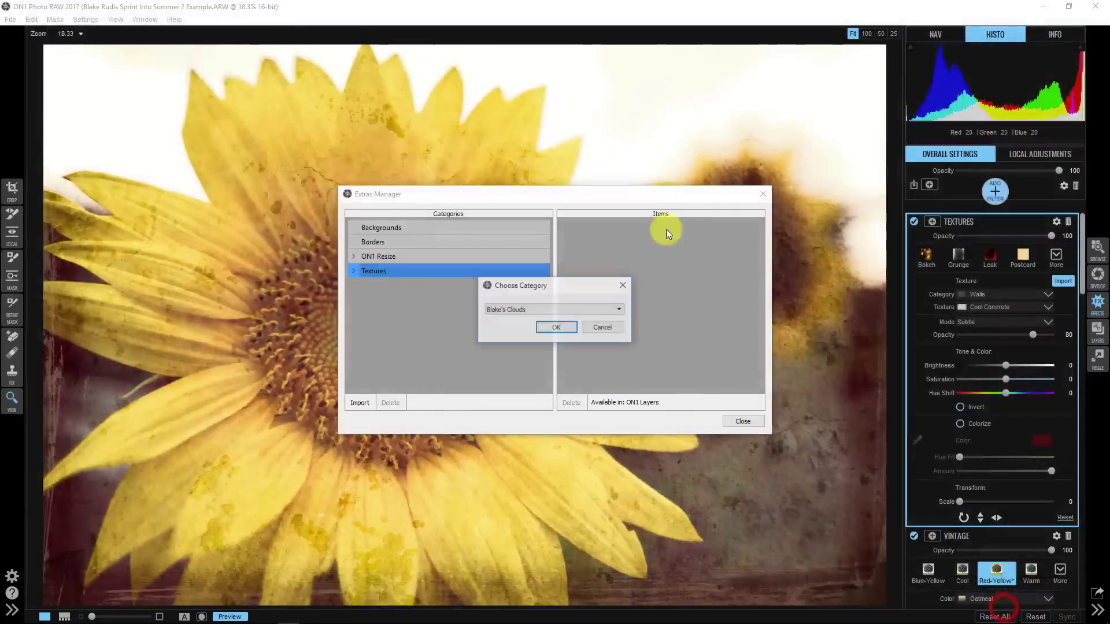
- Import the chosen texture files into a new category named "test import" and close the Extras Manager
left_click(536, 310)
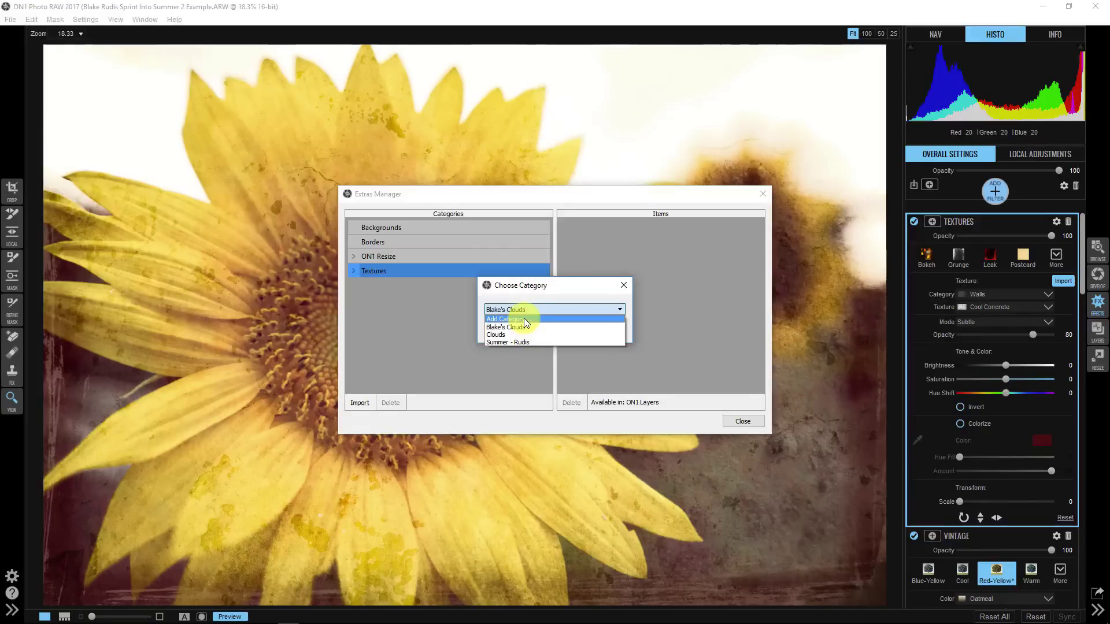
left_click(502, 343)
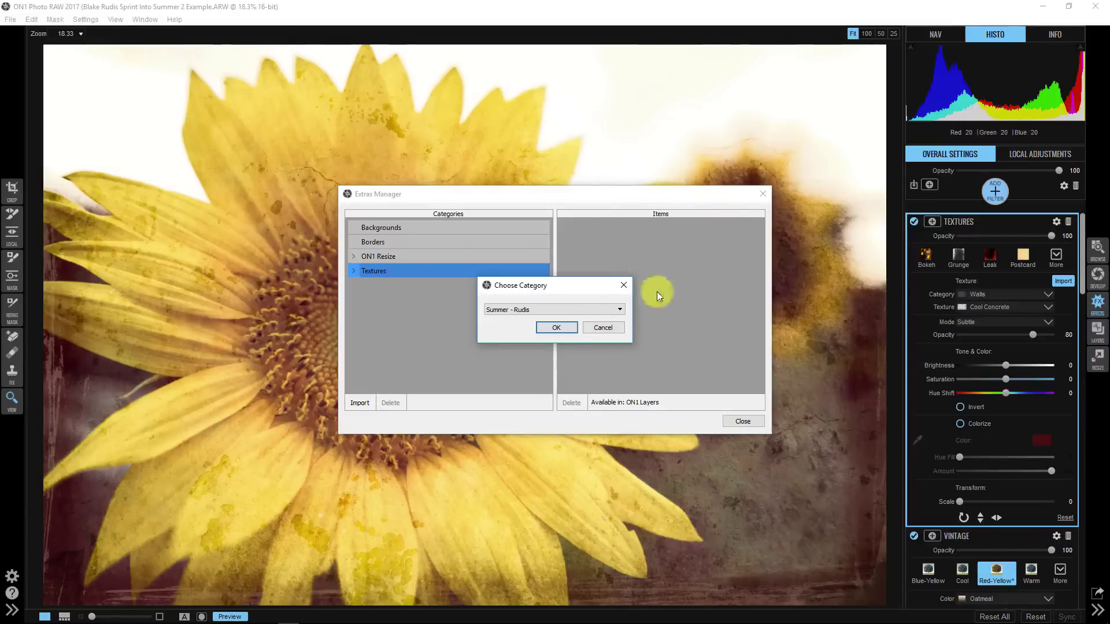
left_click(582, 311)
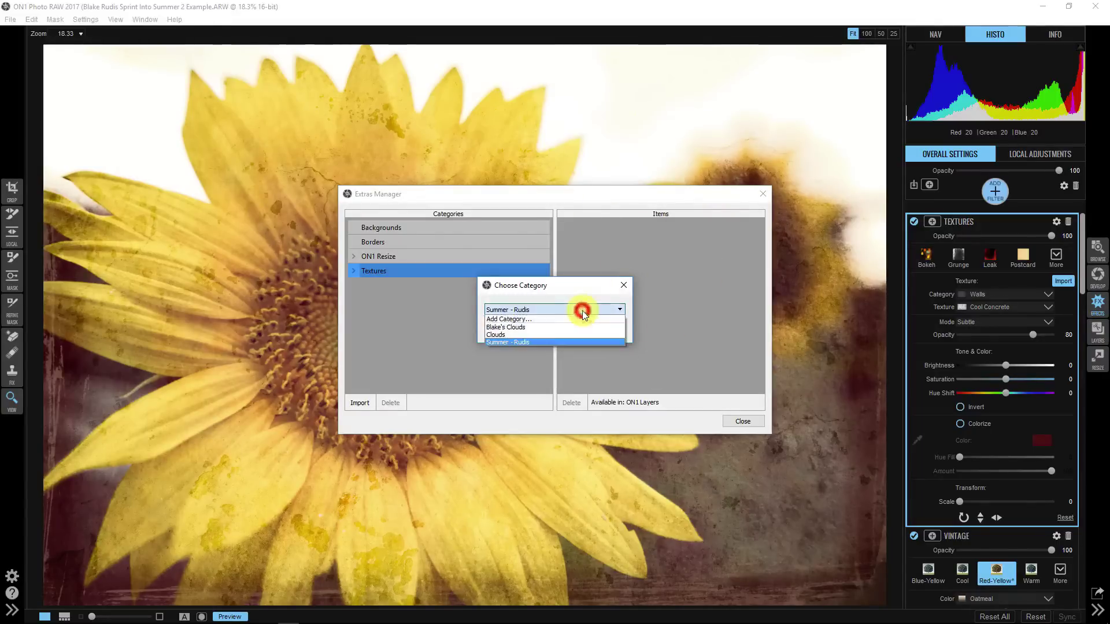
left_click(519, 318)
type("te")
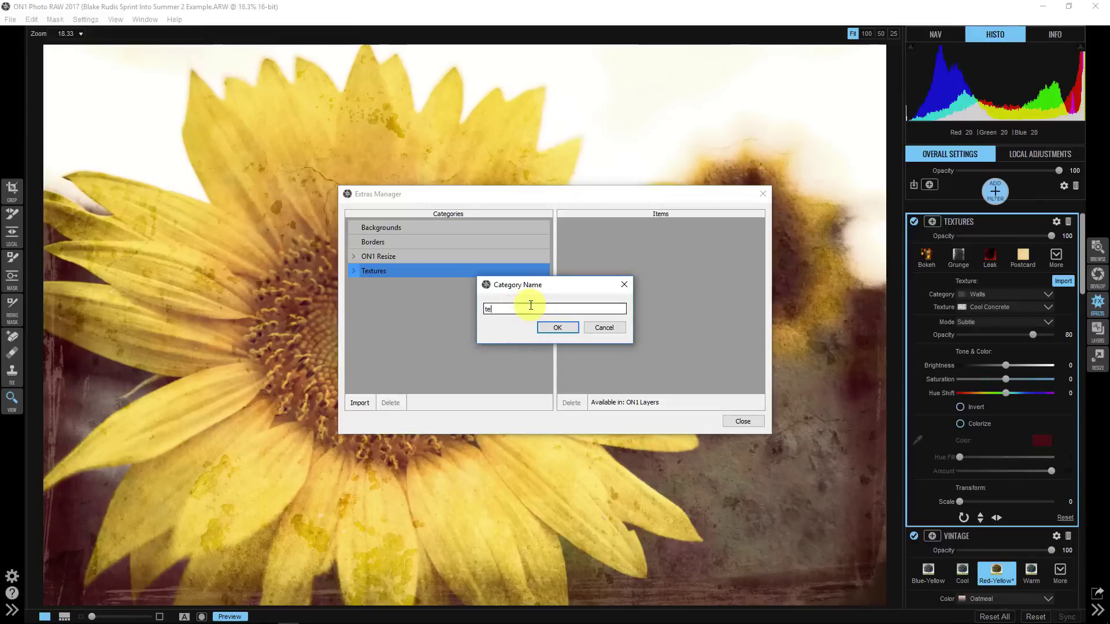
type("st import")
left_click(554, 329)
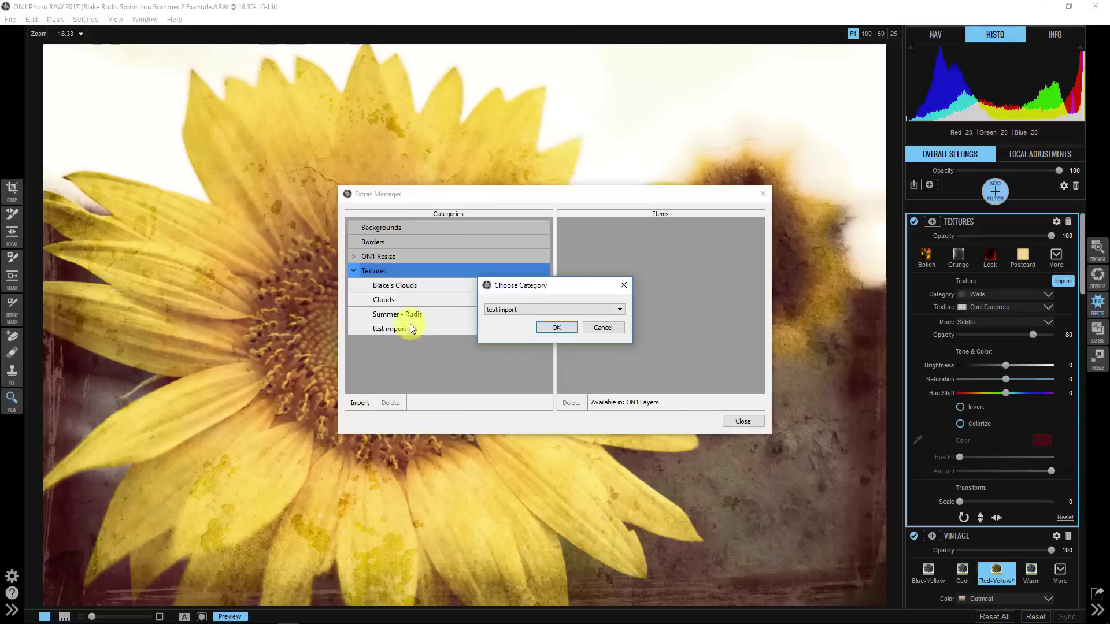
left_click(567, 327)
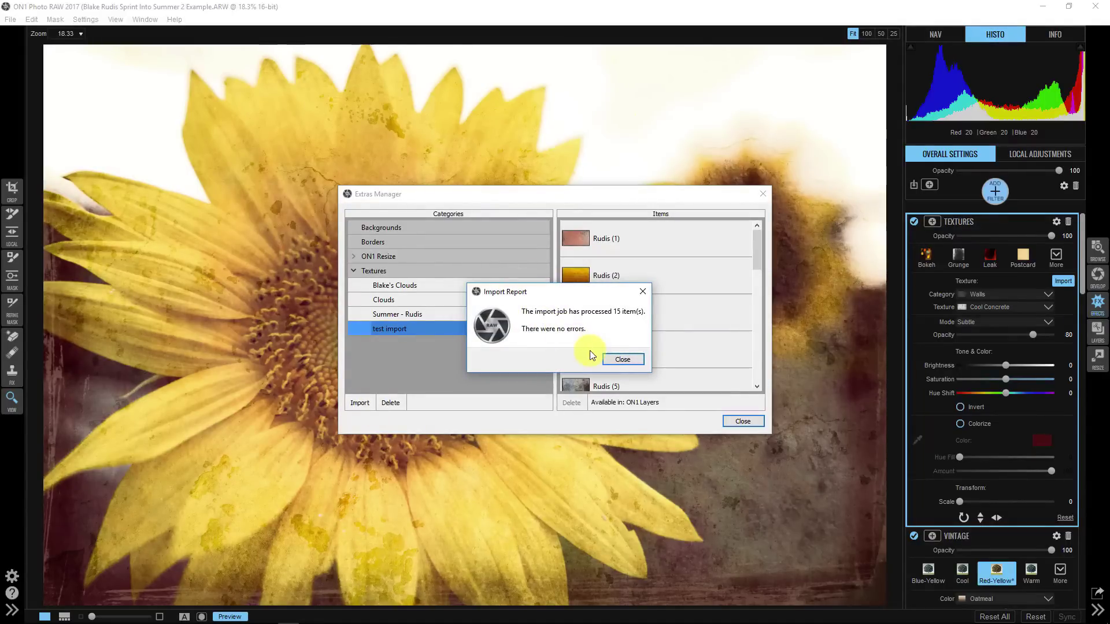
left_click(618, 357)
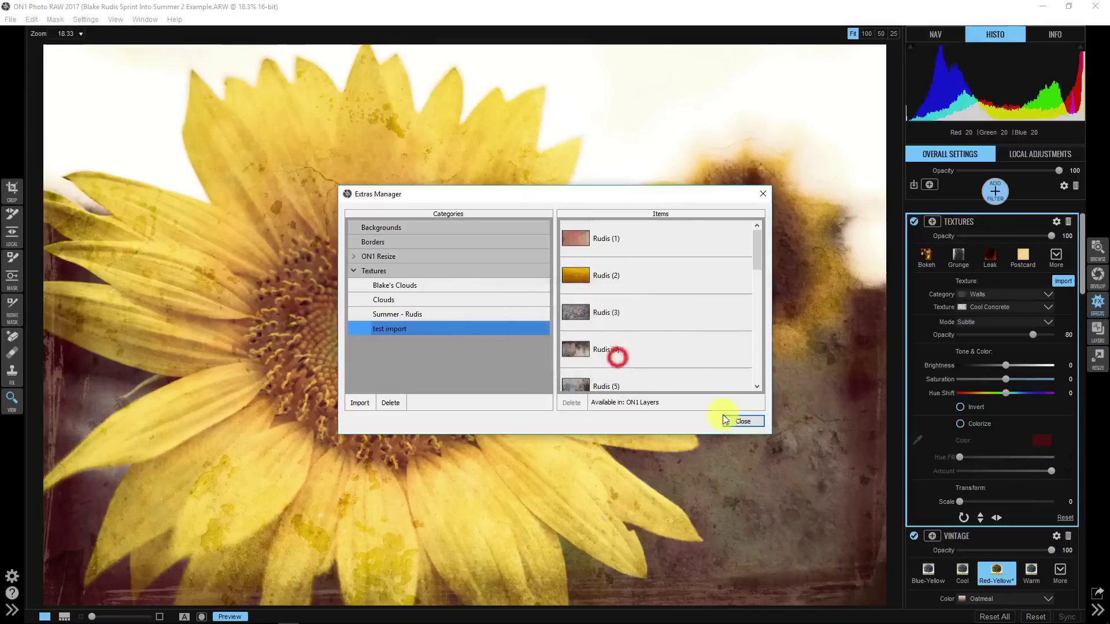
left_click(740, 418)
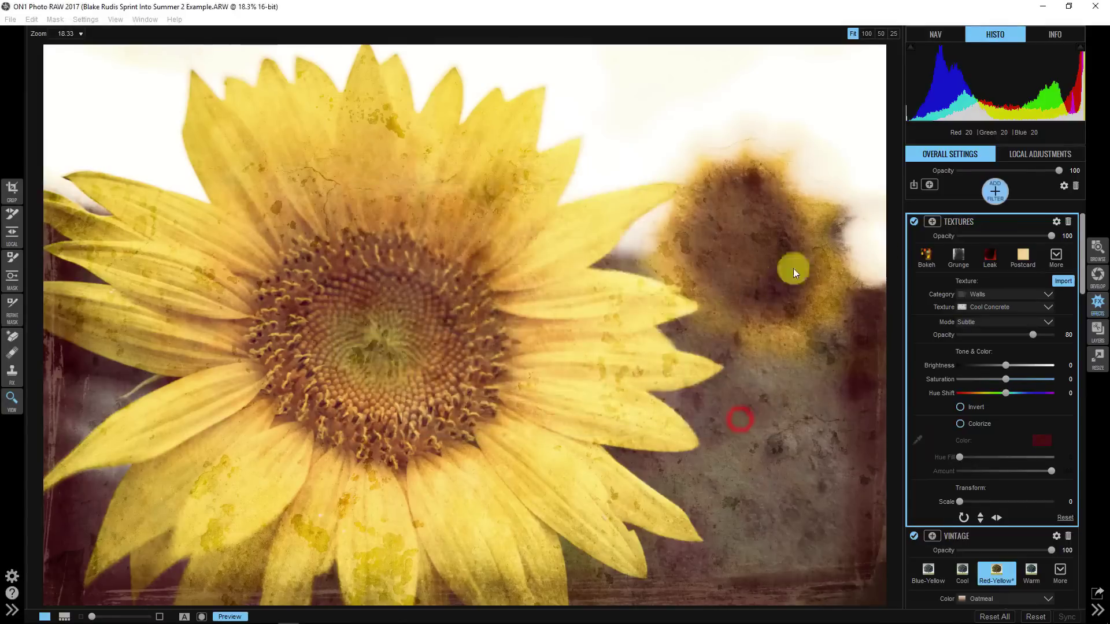
- Set the Textures filter's category to test import and look through the textures and custom categories it offers
left_click(1010, 292)
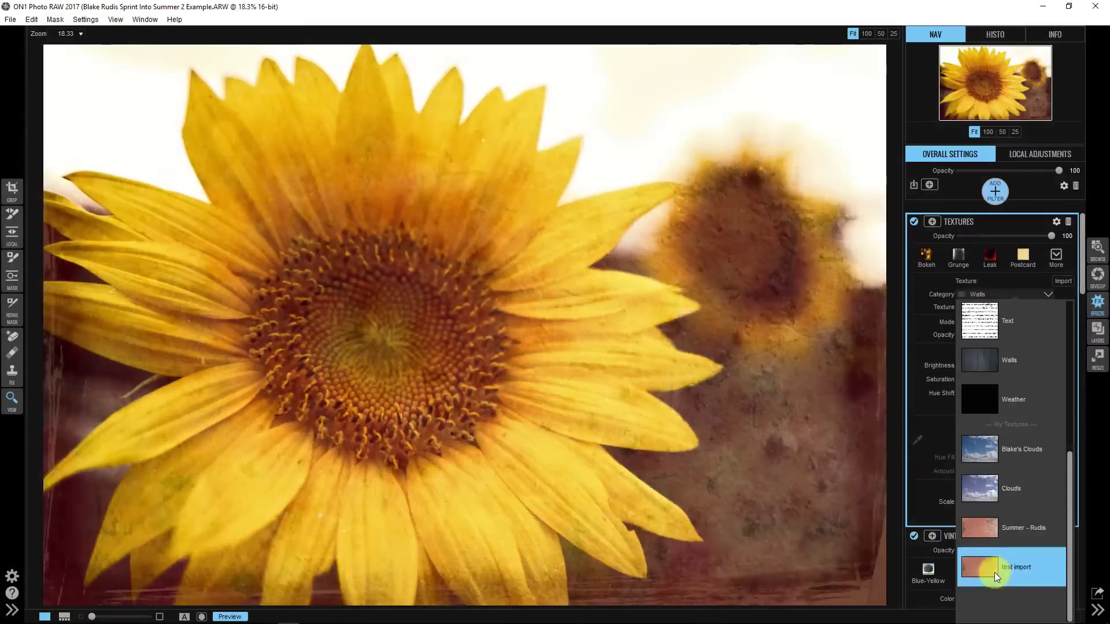
left_click(994, 573)
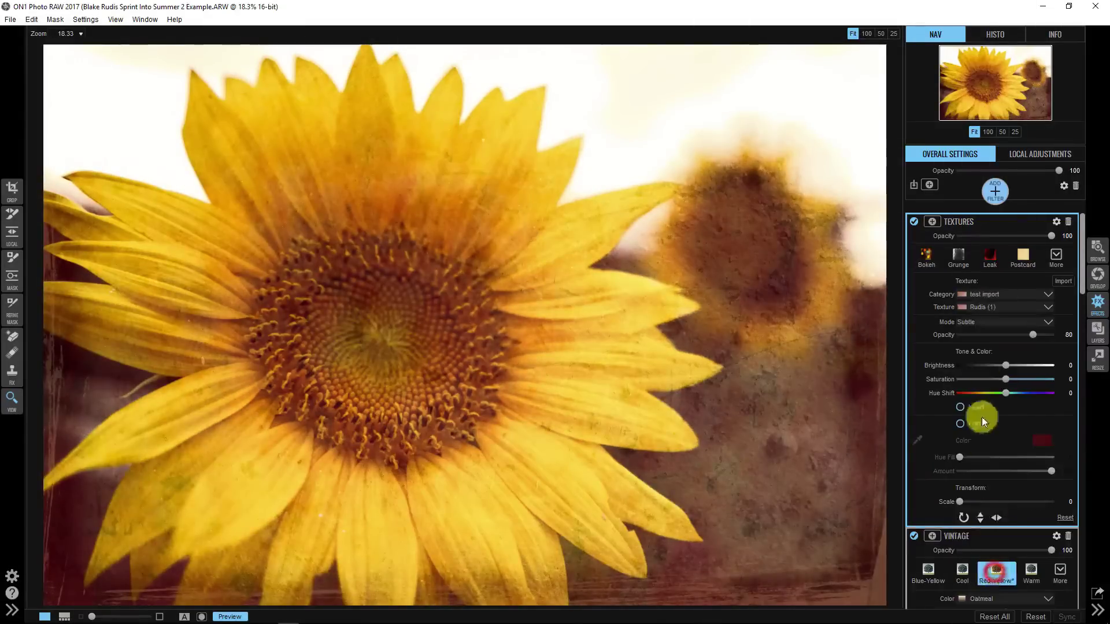
left_click(983, 304)
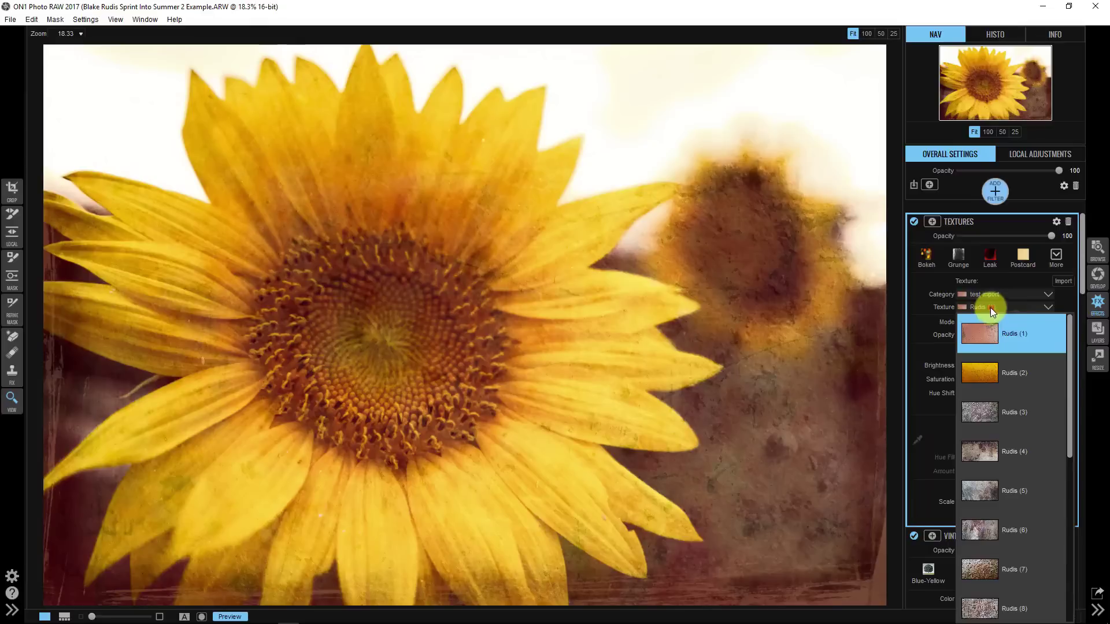
left_click(991, 307)
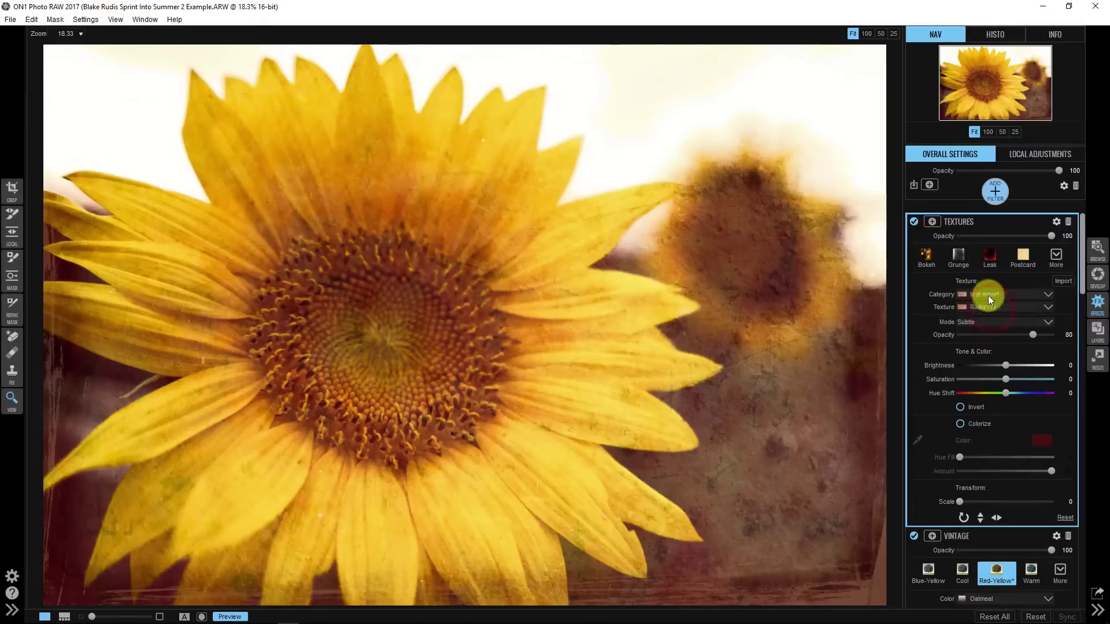
left_click(987, 296)
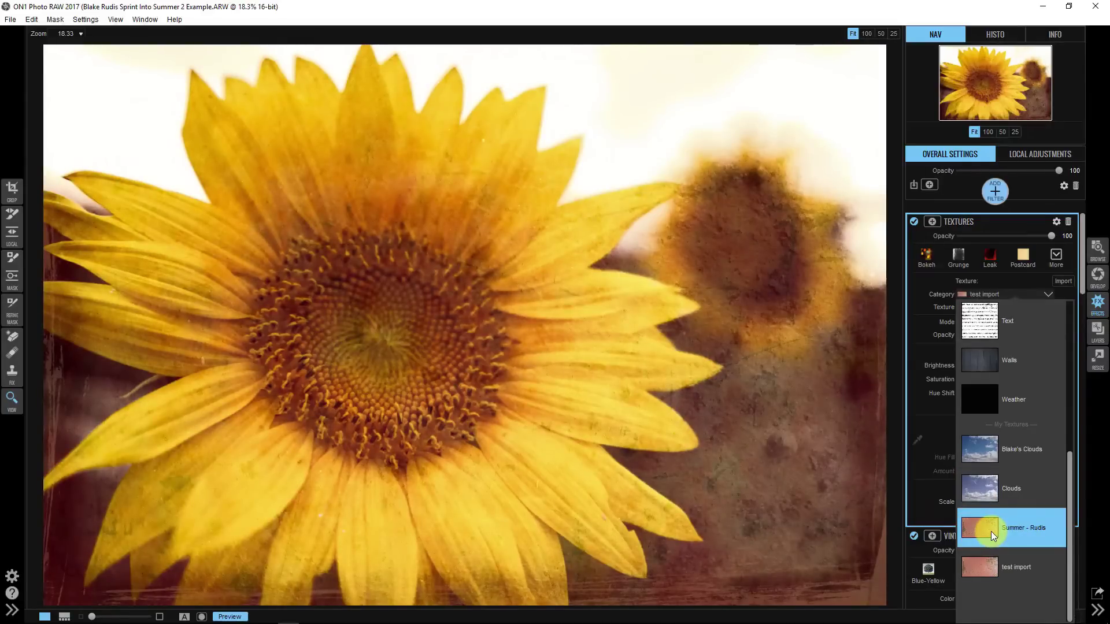
left_click(987, 566)
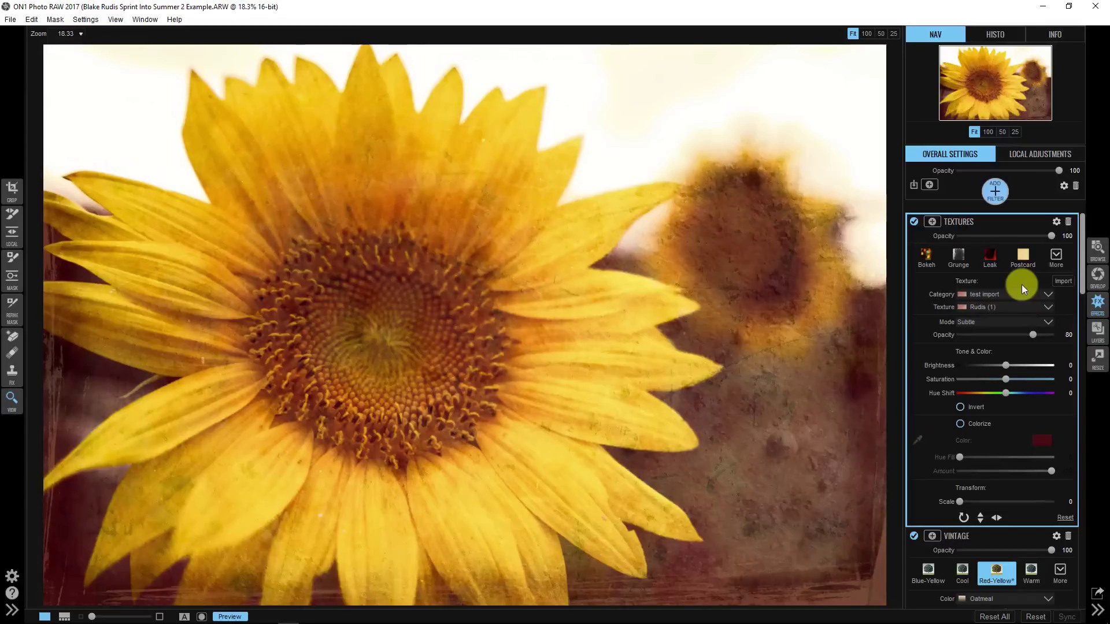
- Delete the Textures filter above Vintage and compare the edited photo with the original
left_click(1068, 222)
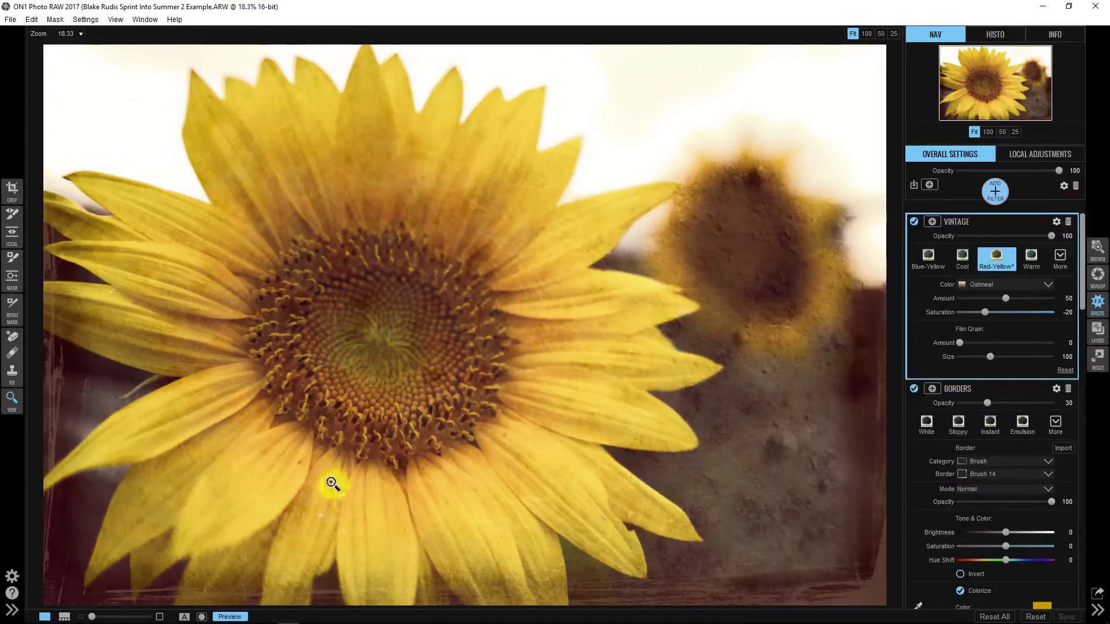
left_click_drag(236, 616, 236, 616)
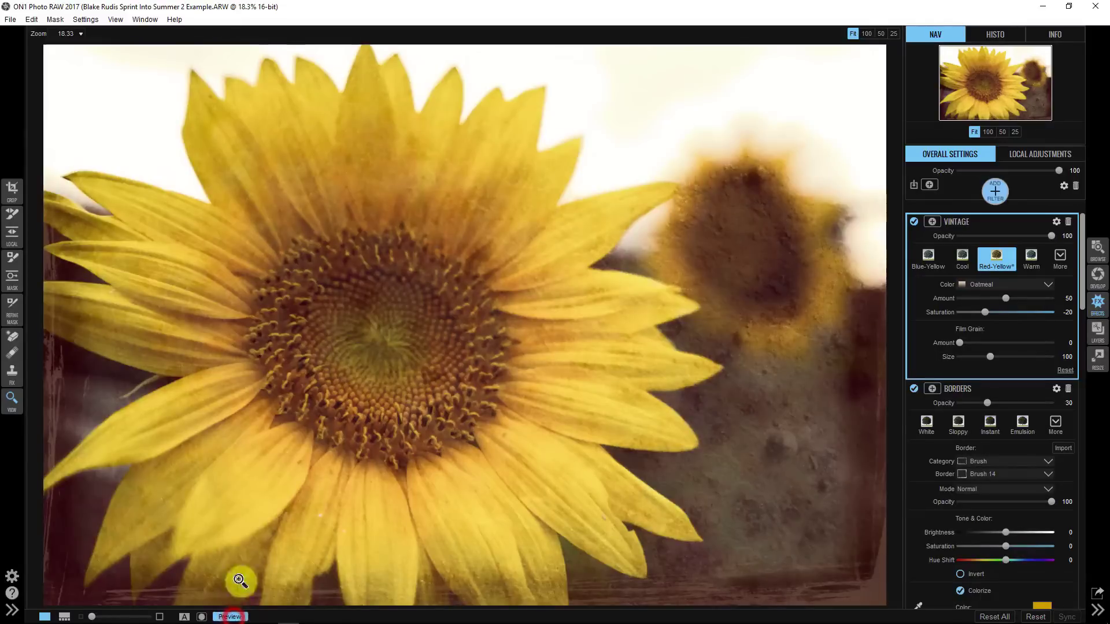